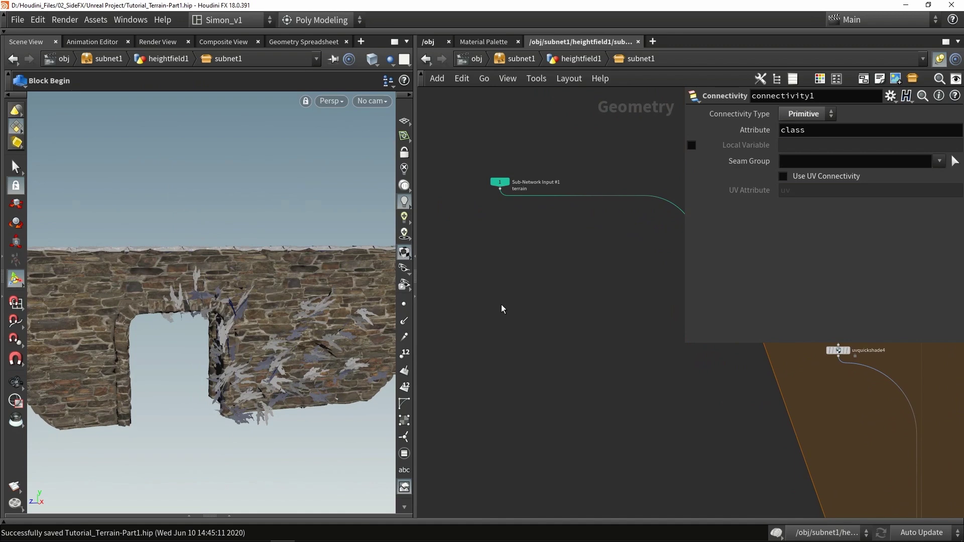
Step: Add a HeightField Mask by Object node below the terrain input and wire the terrain into its first input
key(Tab)
text(mask)
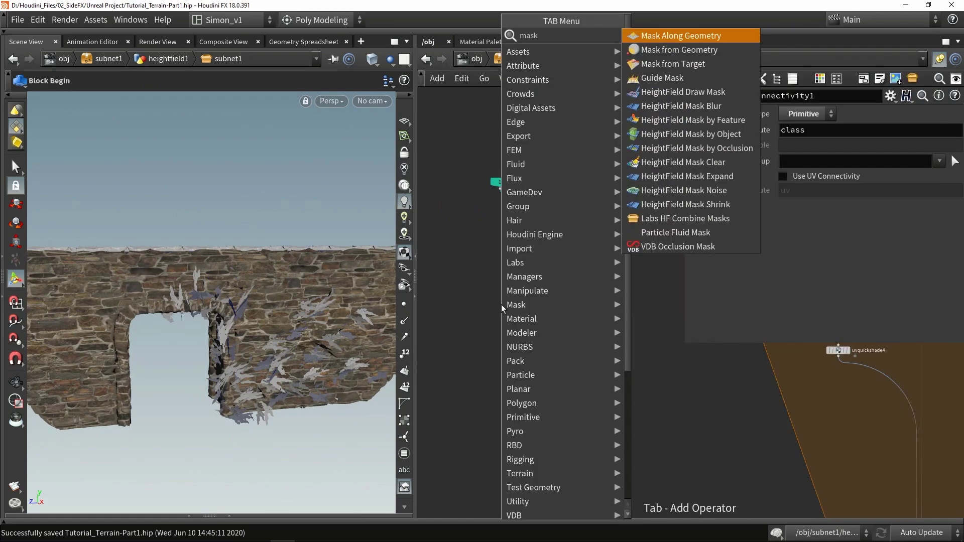
click(738, 134)
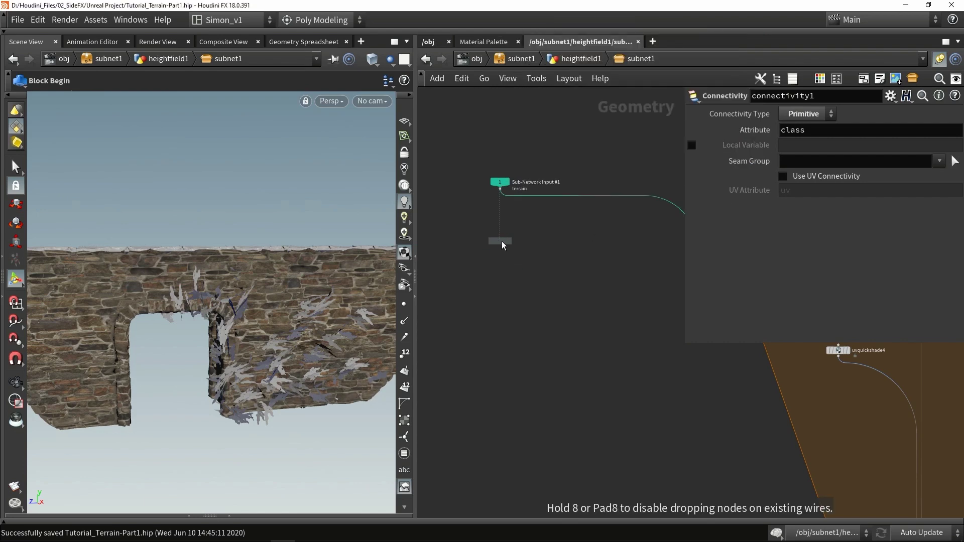
click(501, 241)
scroll(499, 197, up, 4)
drag(501, 184, 500, 308)
Step: Wire the output of the dissolve_flat_edges node under the main base input into the mask node's second input
scroll(501, 311, down, 8)
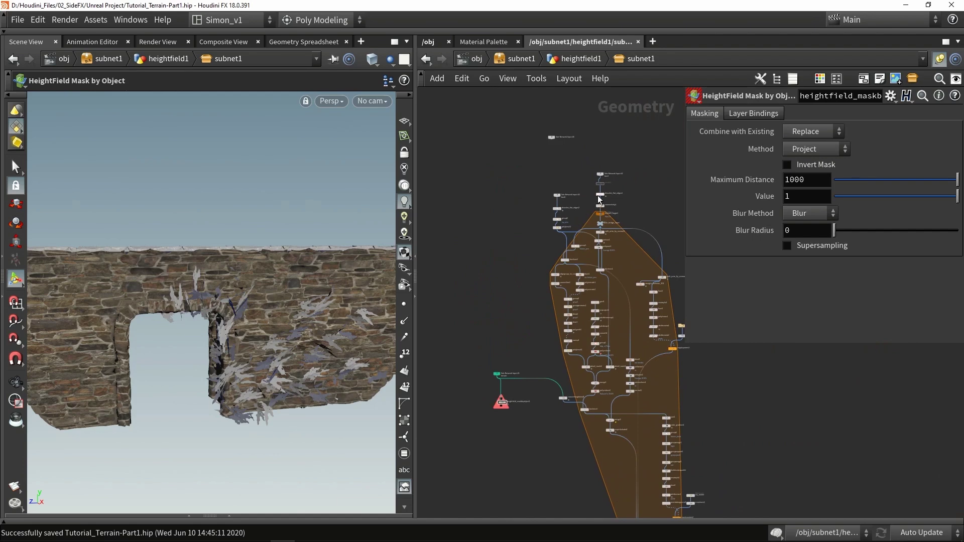
scroll(599, 201, up, 8)
click(603, 200)
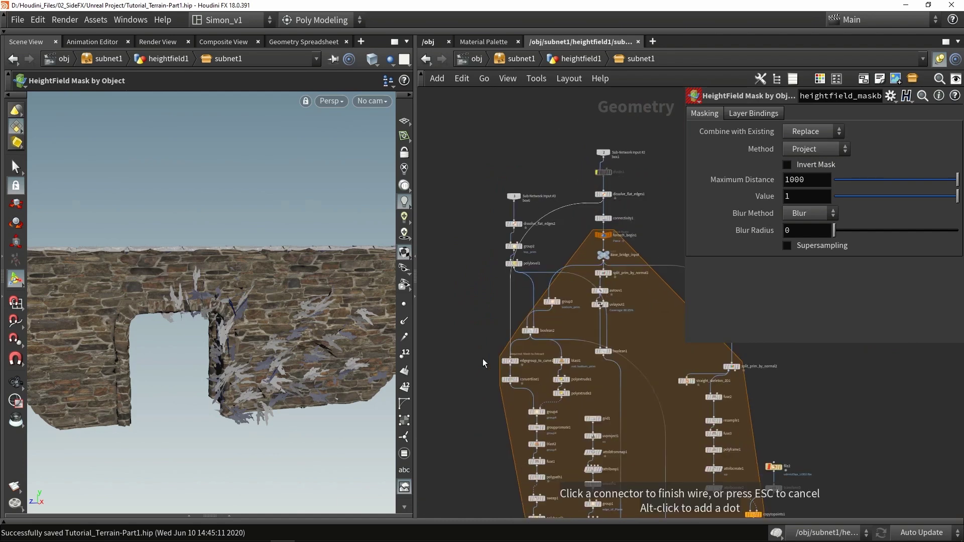
scroll(462, 417, up, 5)
scroll(463, 424, up, 3)
click(462, 424)
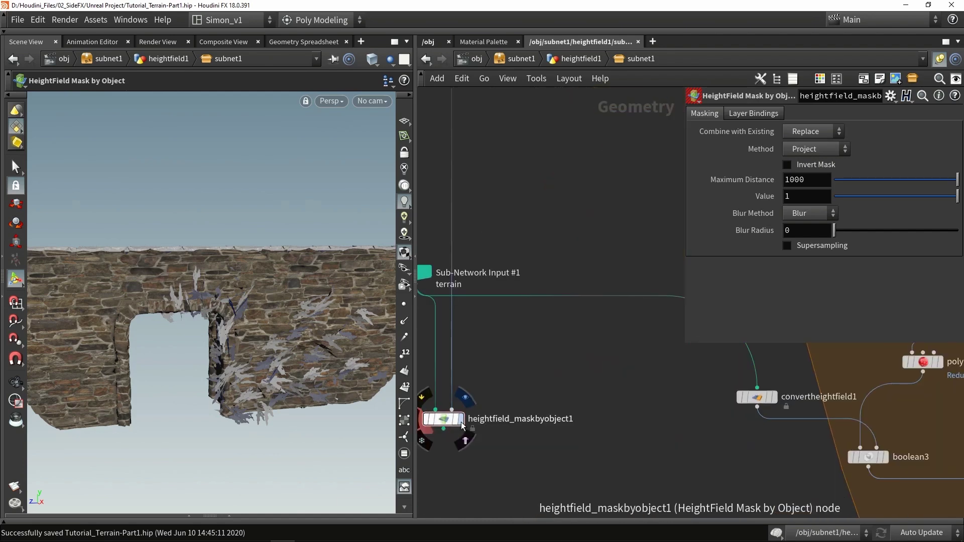
Step: Display the heightfield_maskbyobject1 result and frame the masked strip on the terrain
key(r)
click(444, 422)
key(space+g)
drag(232, 323, 228, 247)
right_drag(228, 247, 260, 296)
drag(261, 296, 134, 297)
drag(276, 332, 265, 265)
middle_drag(594, 406, 637, 278)
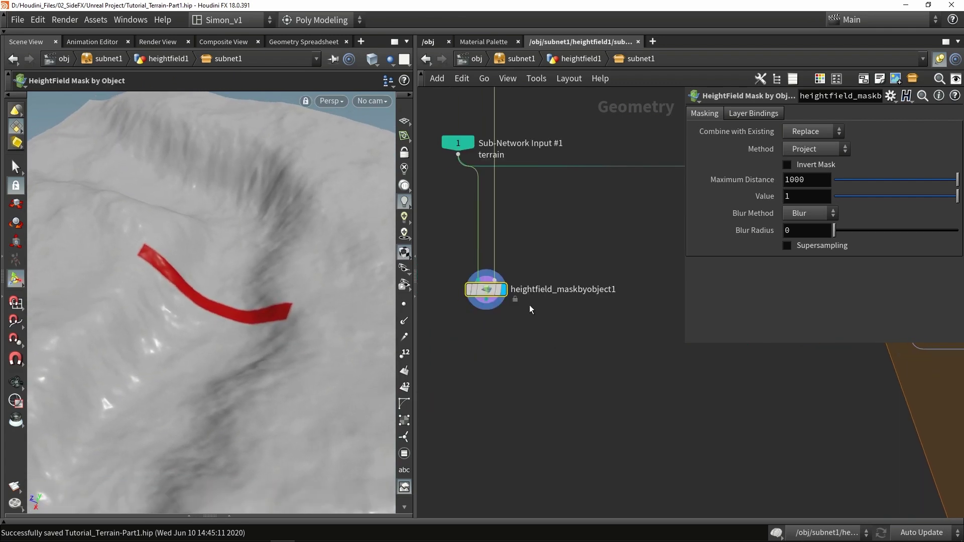
Step: Duplicate the object mask node below the first, chain it to the first mask, and wire geometry from the upper network into its second input
alt+drag(486, 289, 521, 350)
middle_drag(590, 292, 548, 267)
scroll(553, 389, down, 8)
scroll(554, 365, up, 8)
scroll(548, 267, down, 7)
middle_drag(532, 396, 546, 324)
scroll(533, 399, up, 7)
click(505, 430)
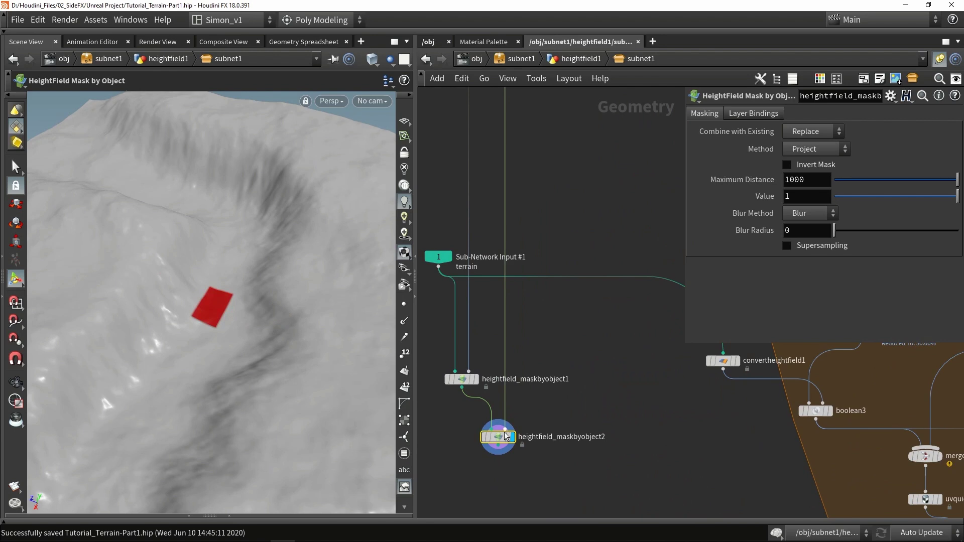
Step: Set Combine with Existing to Subtract on heightfield_maskbyobject2 and check the mask on the terrain
scroll(501, 438, up, 3)
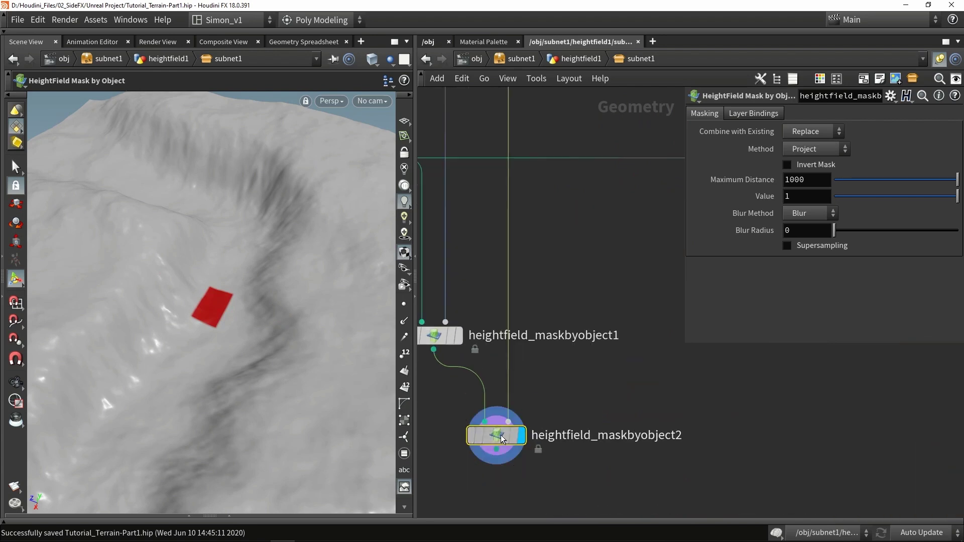
click(795, 134)
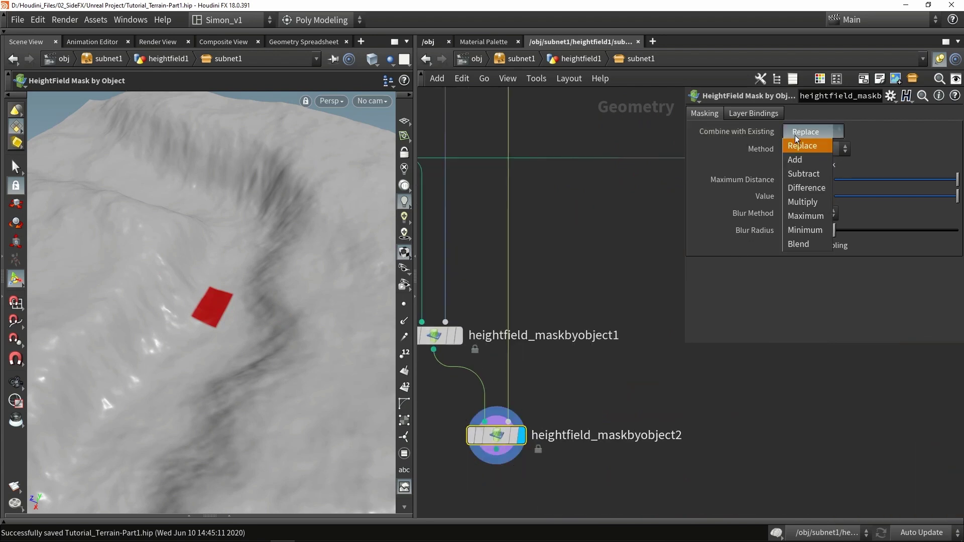
click(795, 175)
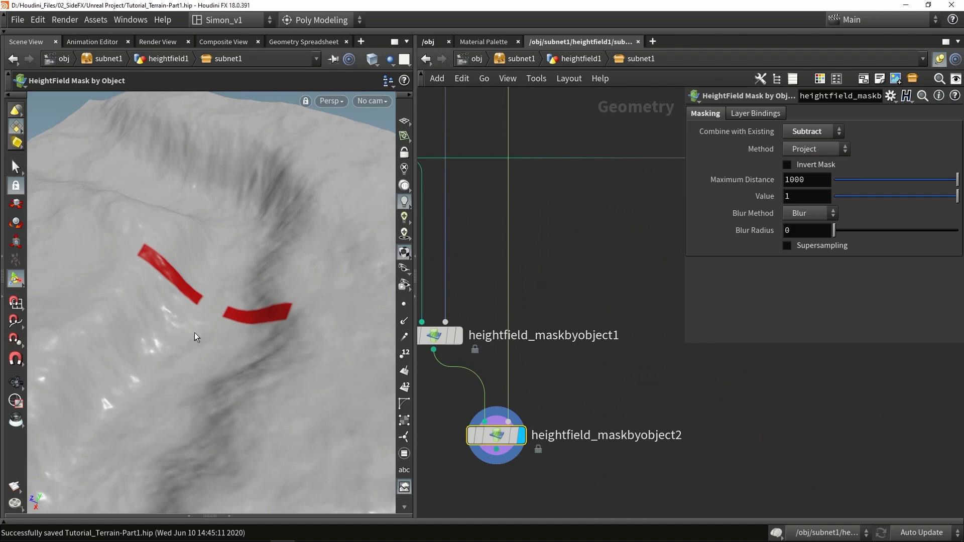
alt+drag(274, 197, 308, 189)
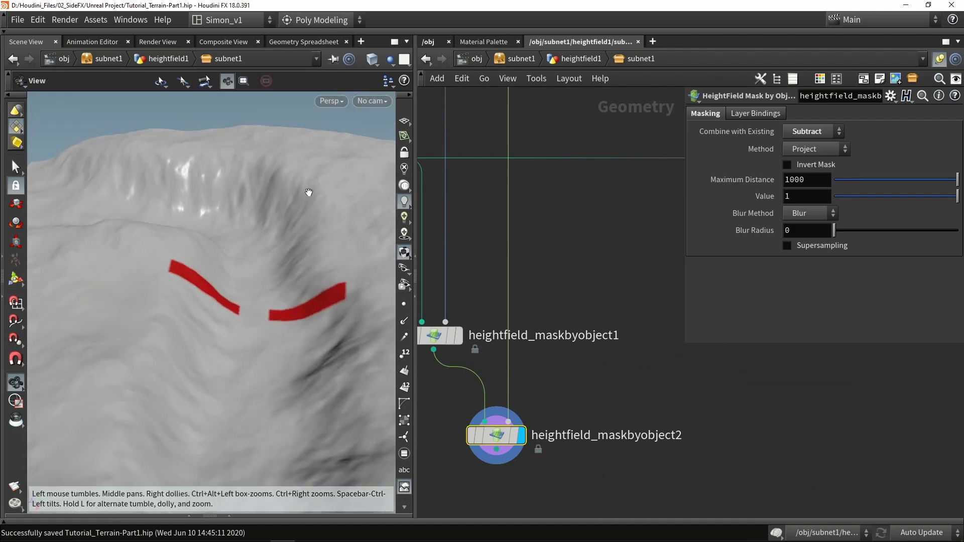
scroll(251, 312, up, 5)
mouse_move(263, 270)
alt+mouse_down()
mouse_move(256, 327)
mouse_move(261, 274)
mouse_move(242, 277)
mouse_move(266, 278)
alt+mouse_up()
scroll(260, 273, down, 3)
key(Return)
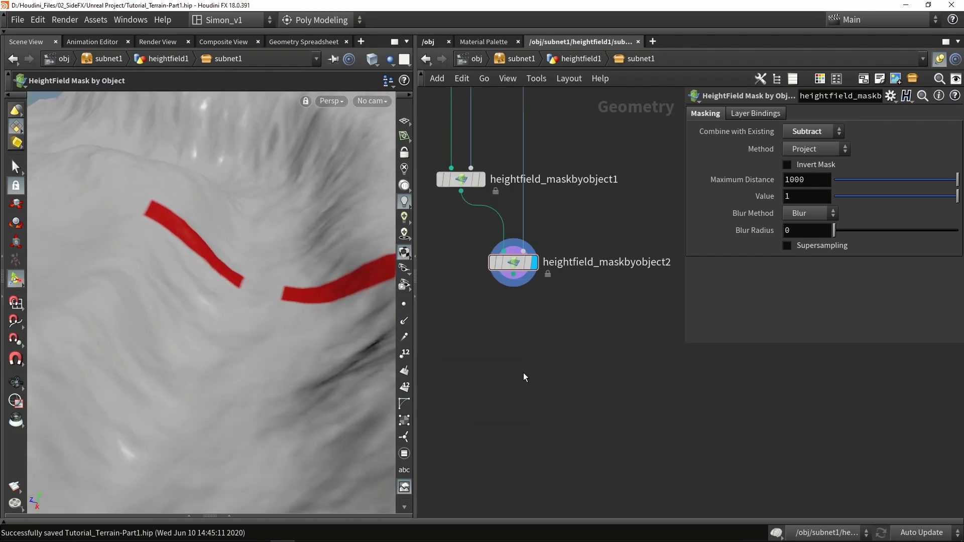
Step: Add a HeightField Noise node, feed both its inputs from heightfield_maskbyobject2, and display it
key(Tab)
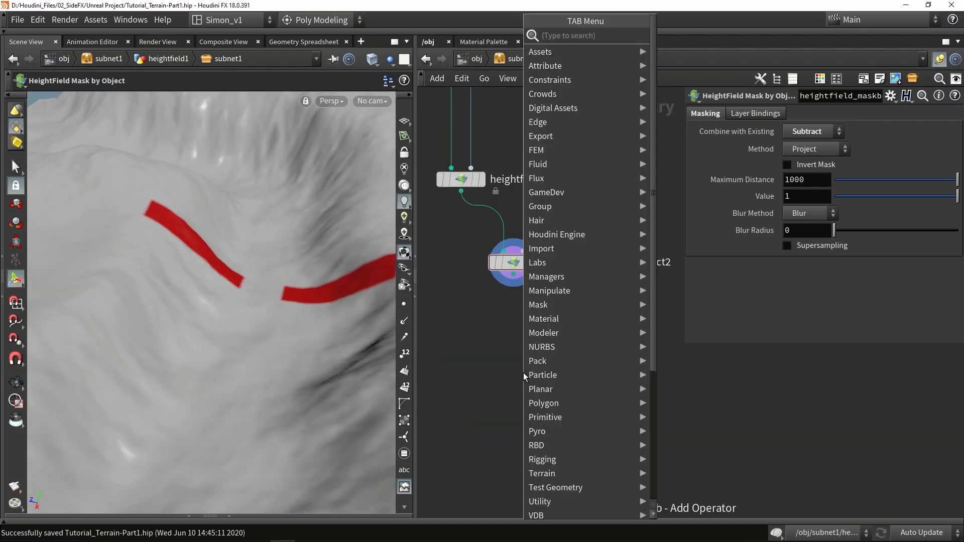
text(nos)
key(BackSpace)
text(ise)
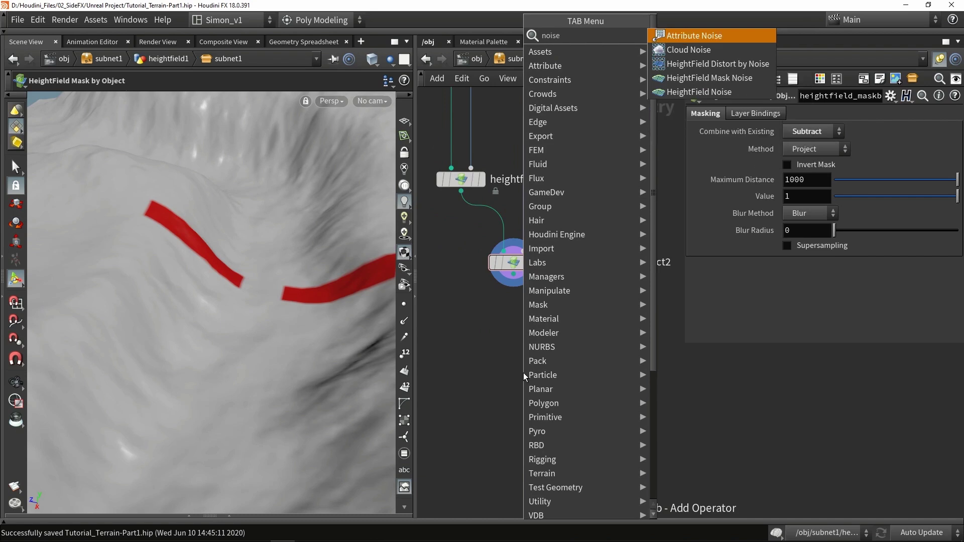
click(699, 92)
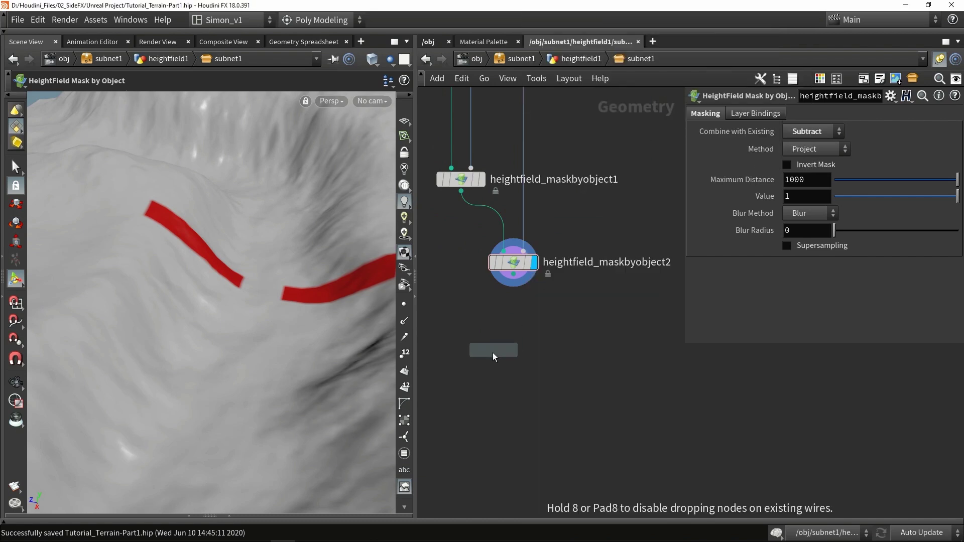
click(495, 350)
drag(514, 275, 484, 331)
drag(511, 282, 509, 356)
click(514, 353)
Step: Set the noise Amplitude to 1
alt+drag(366, 348, 367, 221)
key(Return)
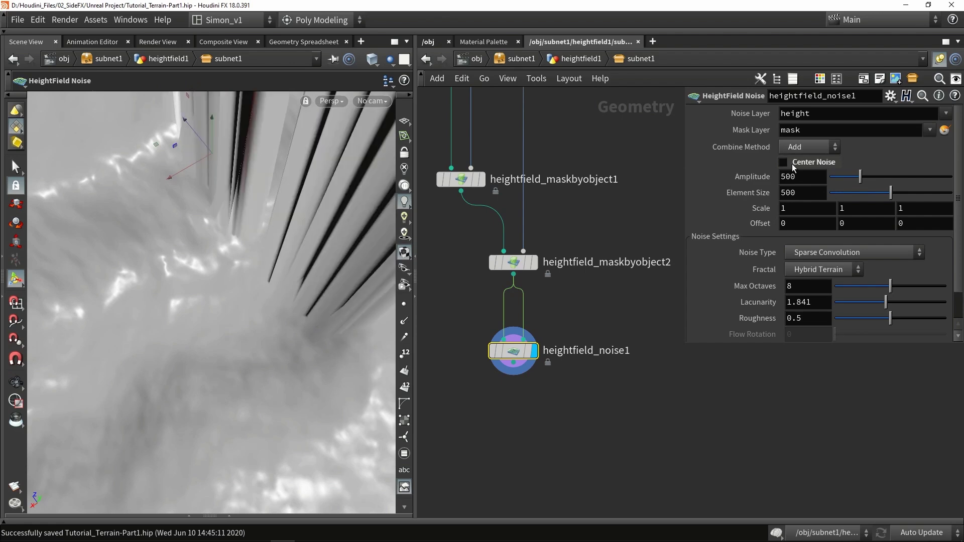
drag(298, 285, 321, 201)
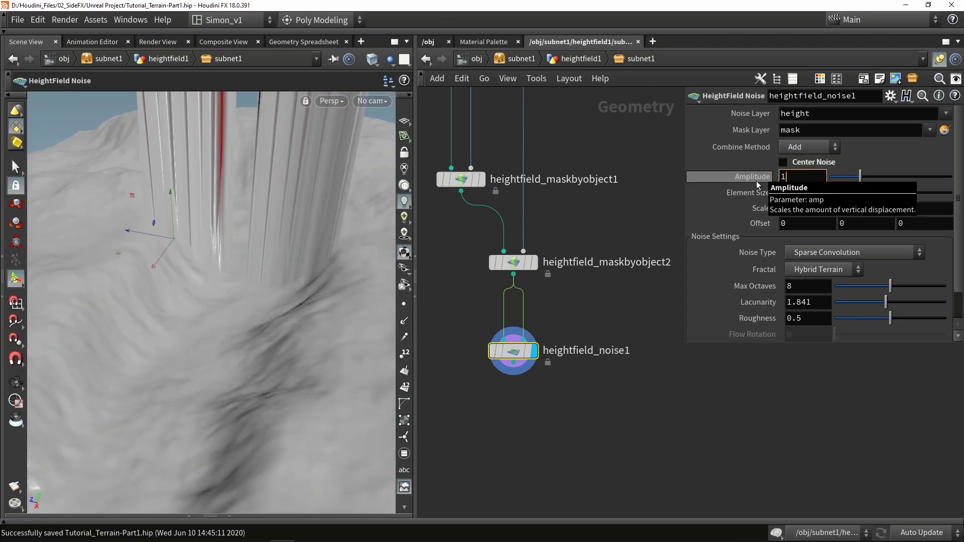
key(Return)
Step: Compare the masked terrain surface with and without the noise by switching the displayed node
alt+right_drag(245, 236, 284, 272)
alt+drag(284, 272, 269, 254)
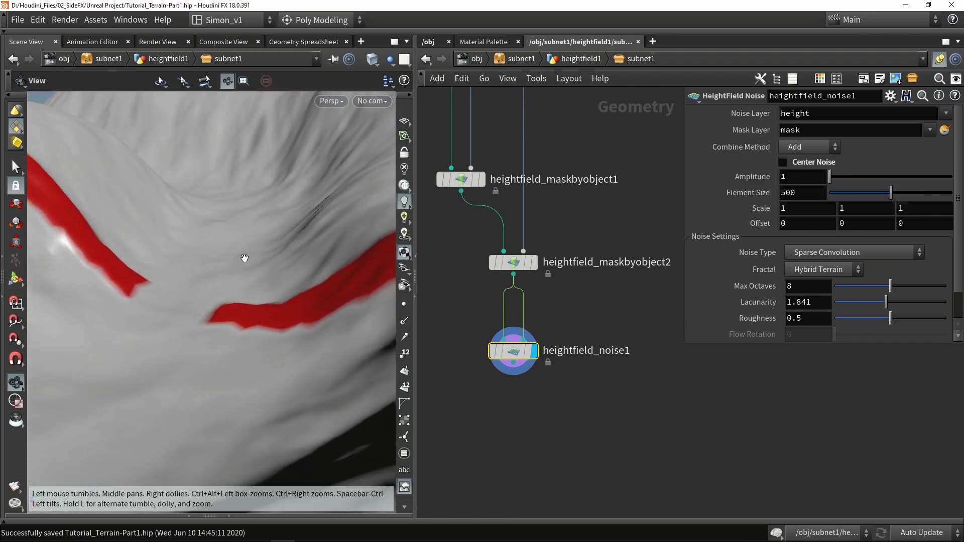
alt+right_drag(68, 269, 87, 289)
drag(214, 269, 155, 231)
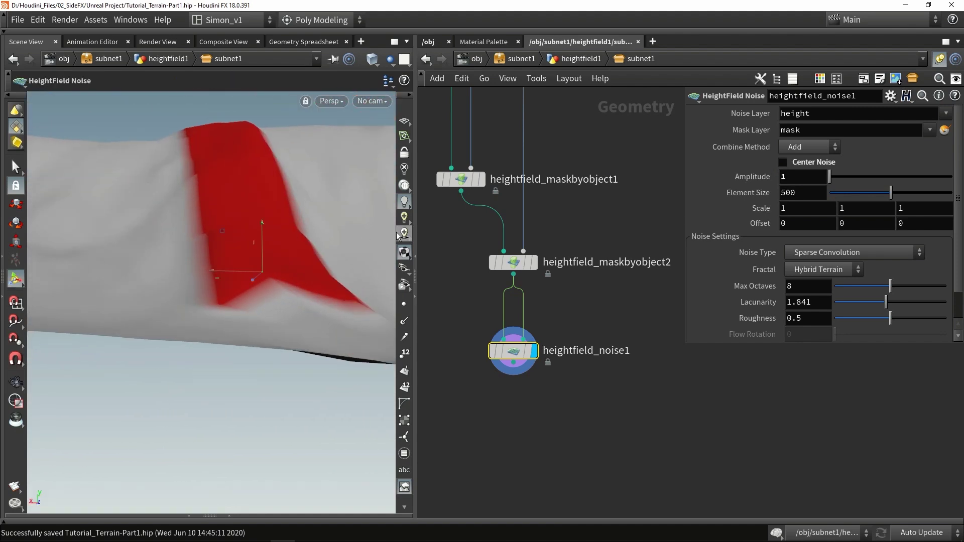
click(534, 263)
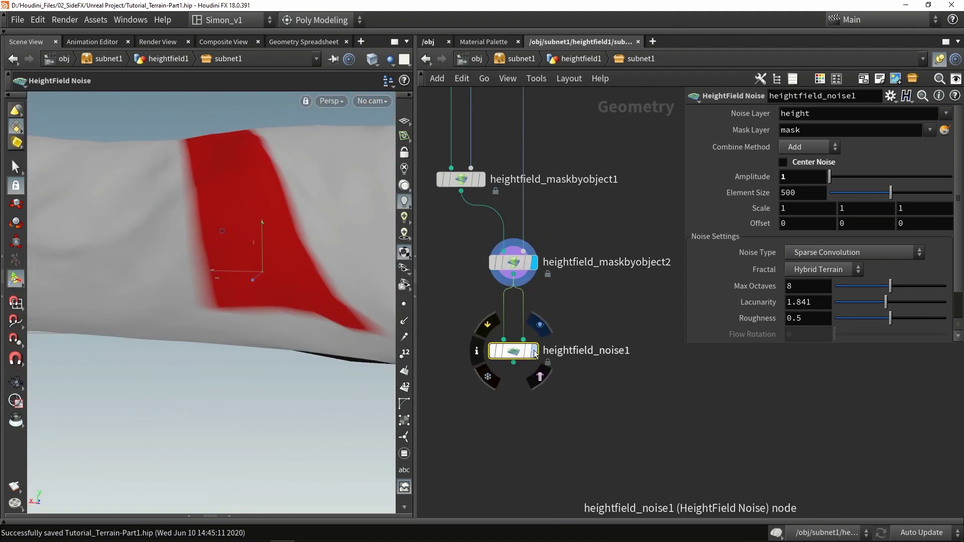
click(534, 351)
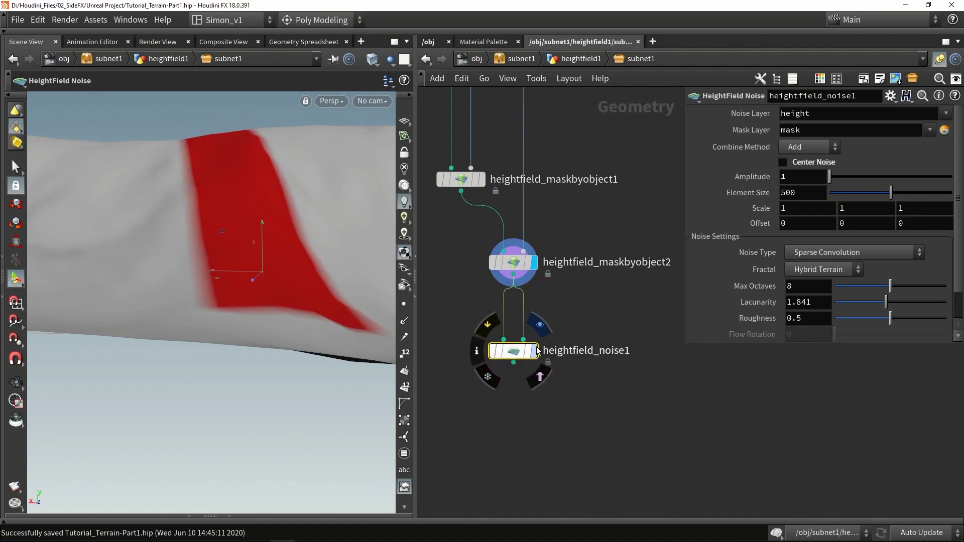
alt+drag(151, 223, 215, 296)
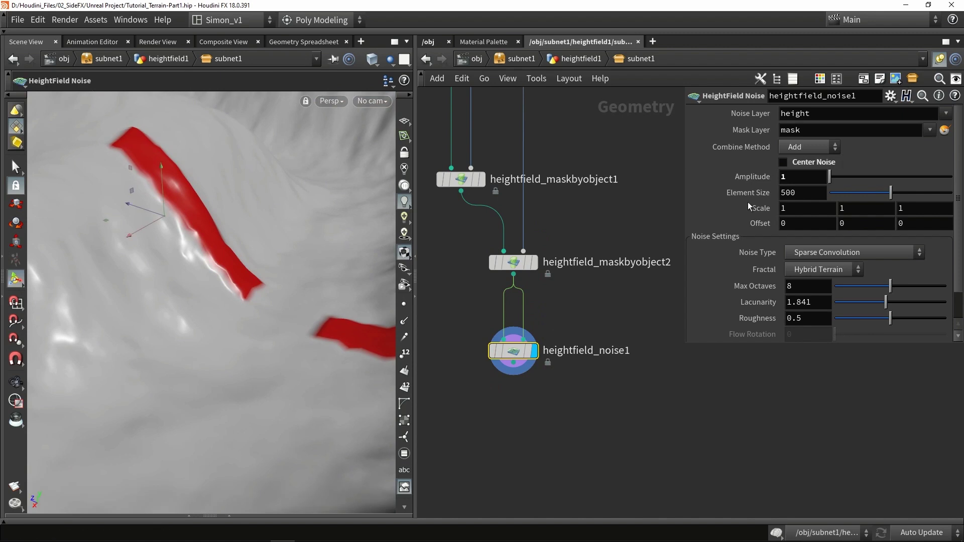
Step: Place the noise node closer under the second mask node and raise its Amplitude to 2
scroll(853, 281, down, 1)
scroll(859, 274, up, 1)
drag(514, 355, 515, 330)
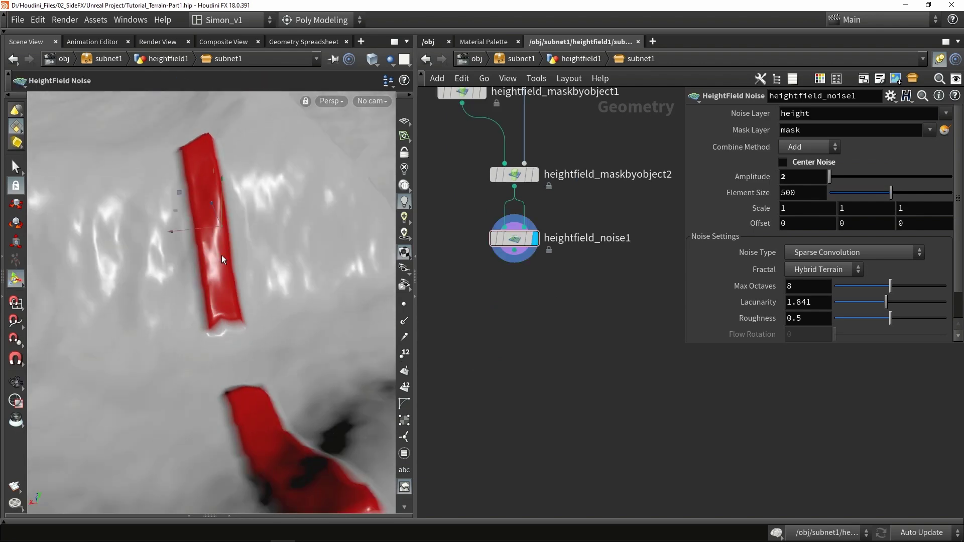
mouse_move(221, 255)
mouse_down()
mouse_move(269, 257)
mouse_move(241, 254)
mouse_move(246, 312)
mouse_move(253, 263)
mouse_move(218, 306)
mouse_move(215, 248)
mouse_up()
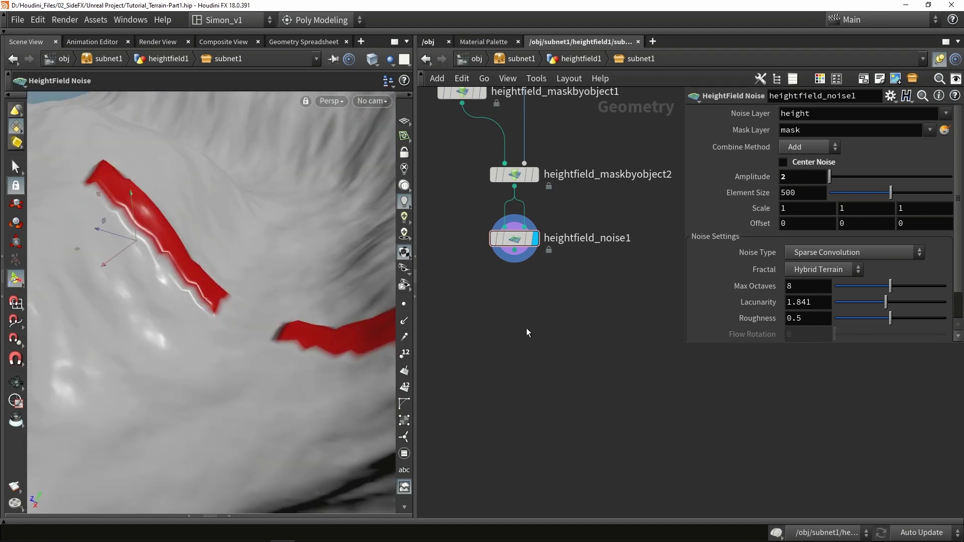
Step: Add a HeightField Blur node, feed both its inputs from heightfield_noise1, and display it
key(Tab)
text(blur)
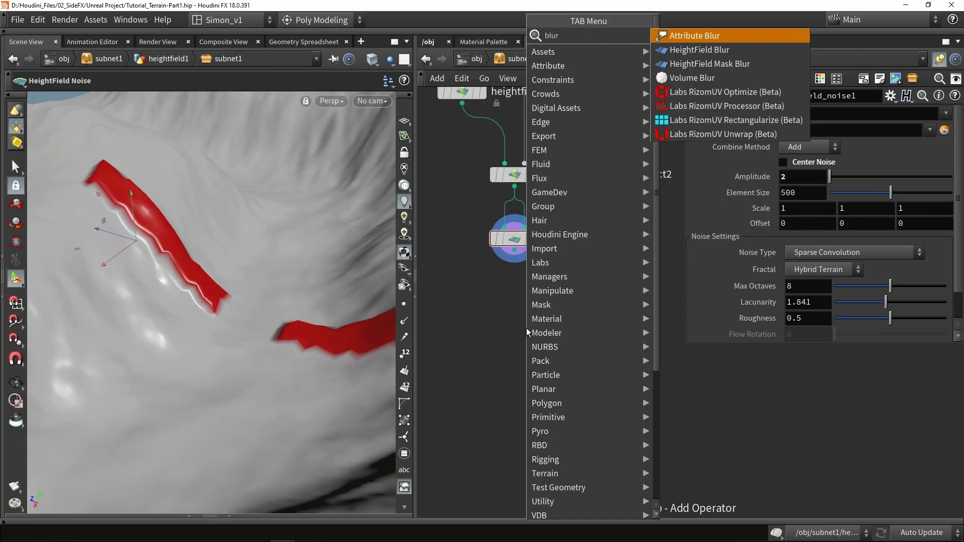
key(Down)
key(Return)
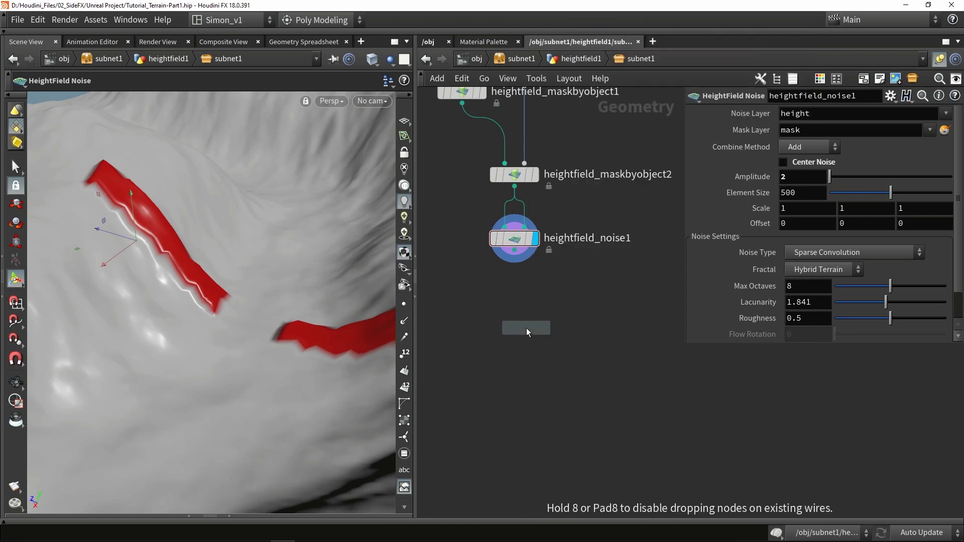
click(526, 334)
drag(514, 257, 516, 319)
click(547, 333)
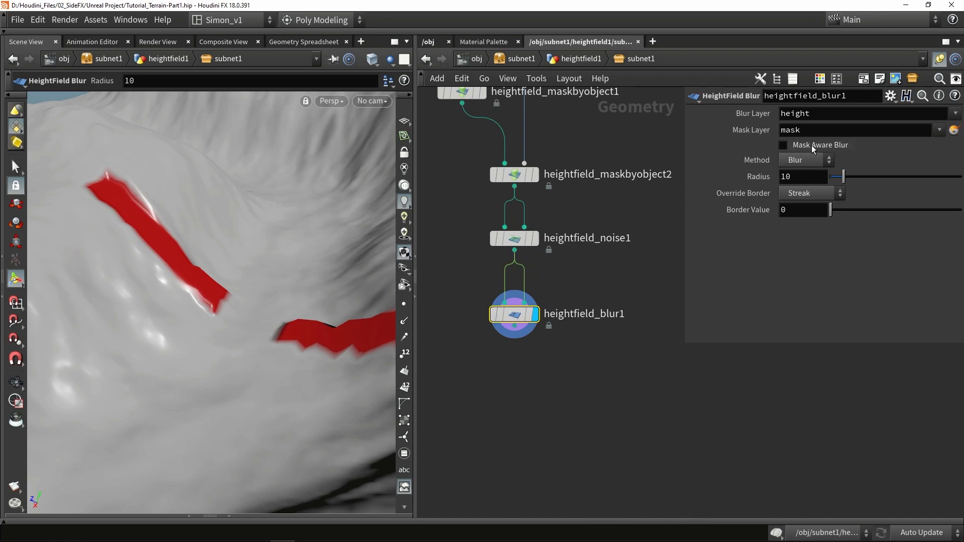
Step: Inspect the edges of the blurred strip and enable Mask Aware Blur on the blur node
alt+drag(318, 234, 273, 239)
click(784, 145)
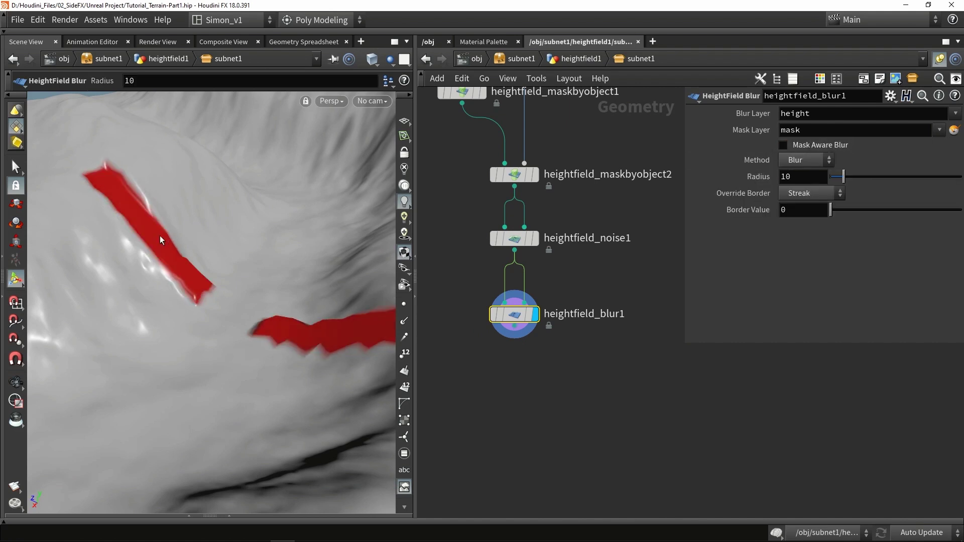
key(Escape)
drag(136, 200, 143, 241)
key(Return)
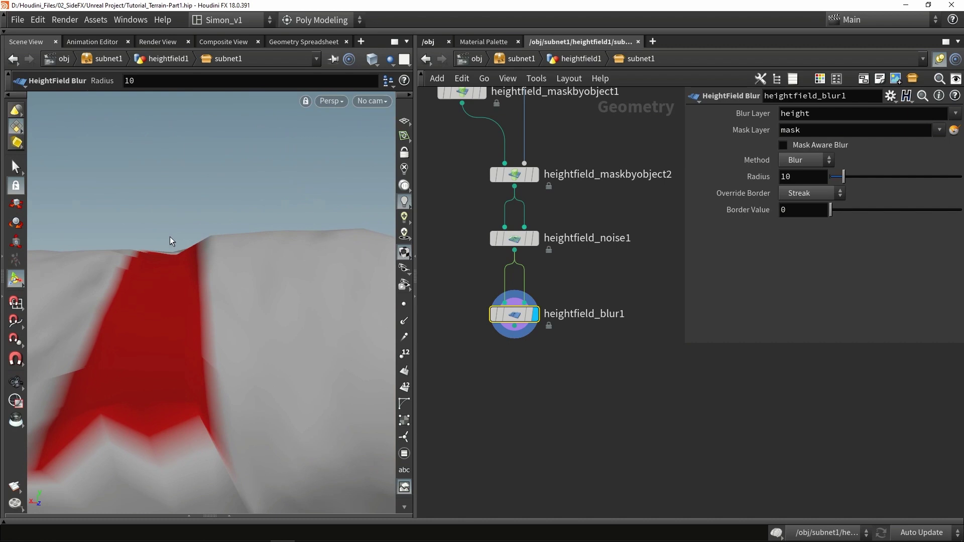
click(831, 146)
Step: Set the mask-aware blur's Iterations to 8
key(Escape)
drag(103, 245, 235, 309)
key(Return)
drag(833, 166, 855, 159)
key(ctrl+z)
drag(277, 260, 237, 247)
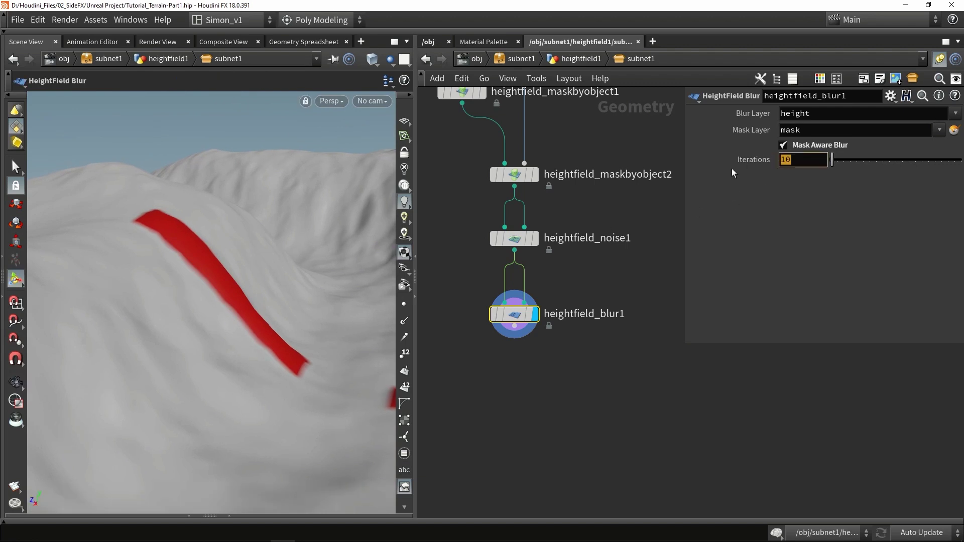
text(8)
key(Return)
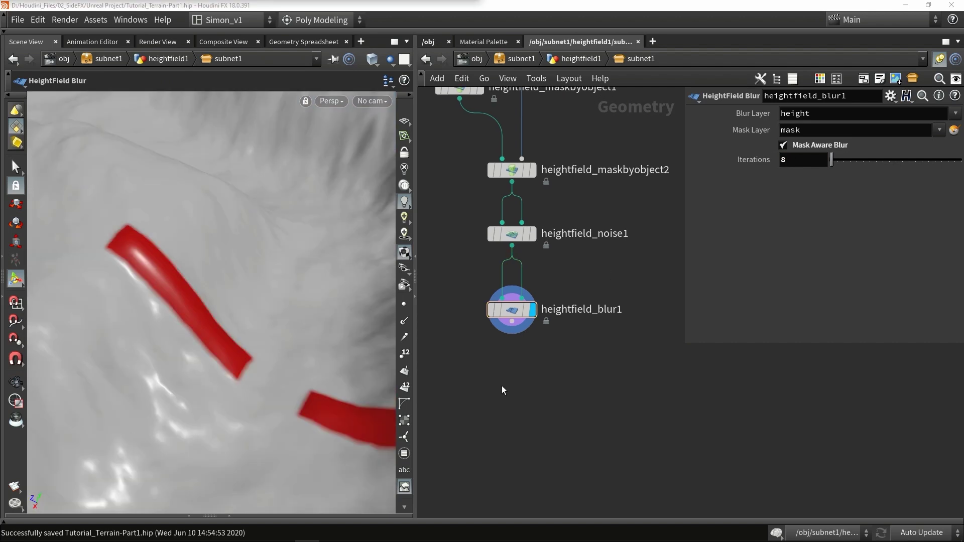
Step: Add a HeightField Erode node below heightfield_blur1 and wire the blurred terrain into its first input
middle_drag(503, 390, 500, 361)
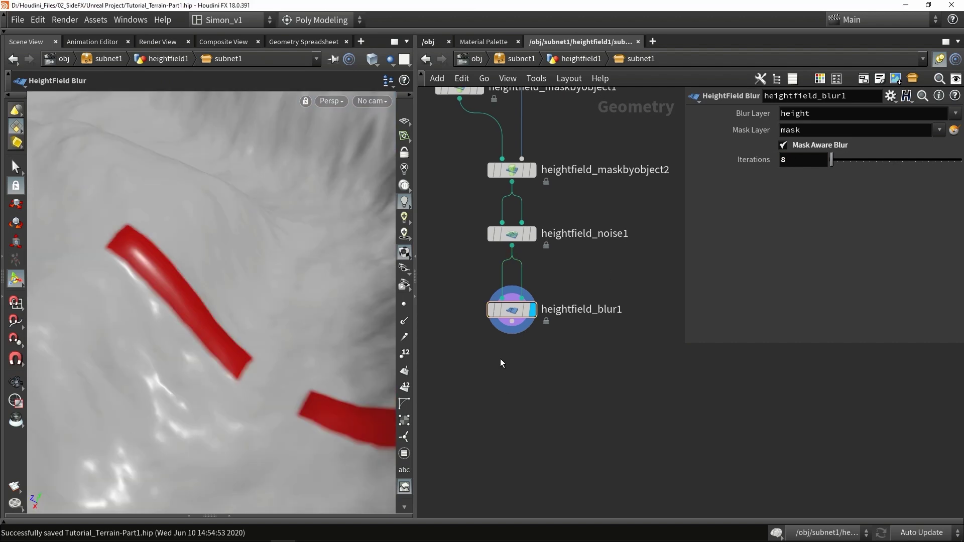
key(Tab)
text(erode)
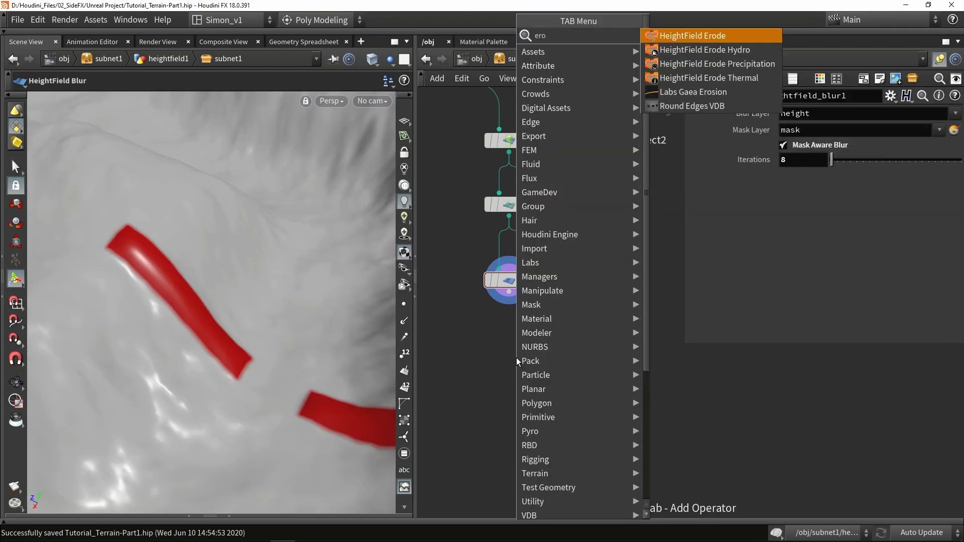
key(Return)
click(516, 357)
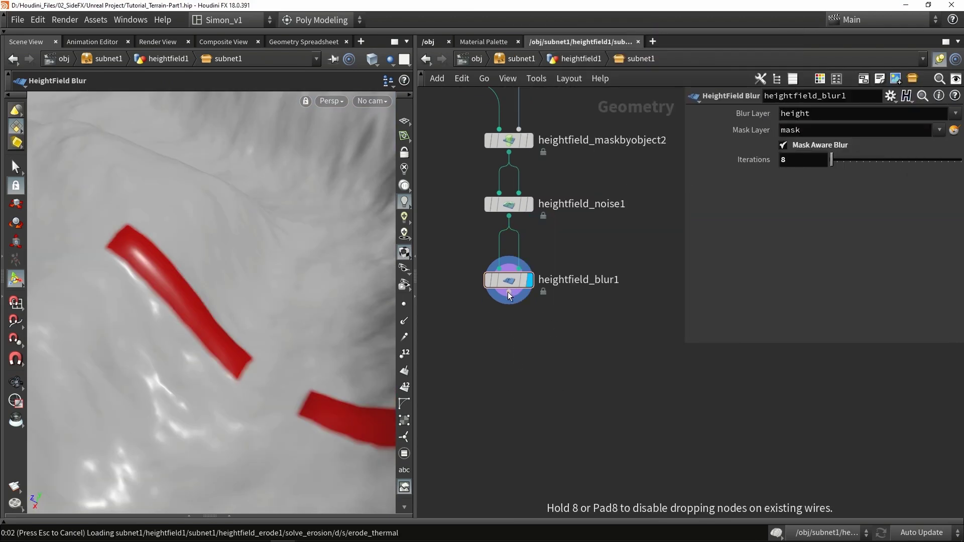
drag(509, 294, 504, 341)
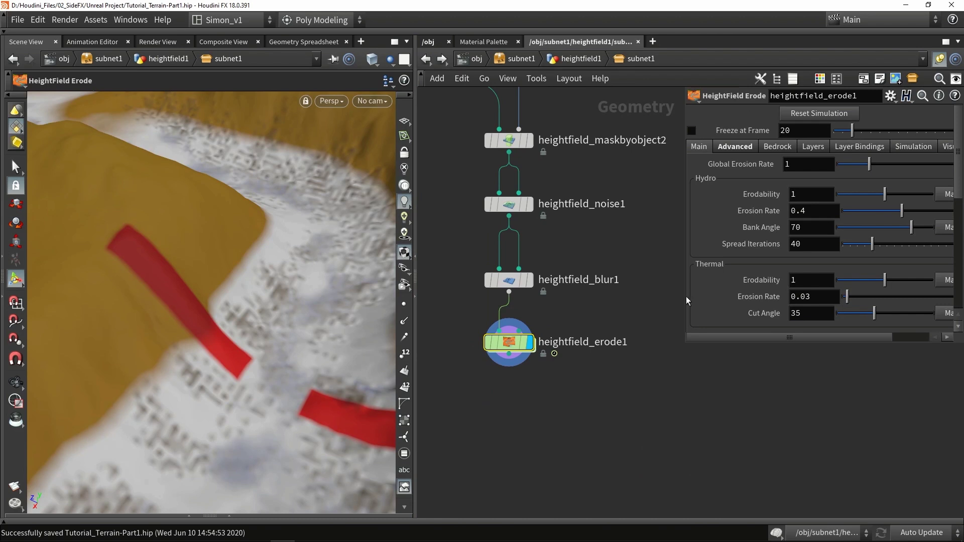
Step: Widen the parameter pane and turn off the erode node's terrain visualization
drag(685, 296, 547, 293)
click(831, 146)
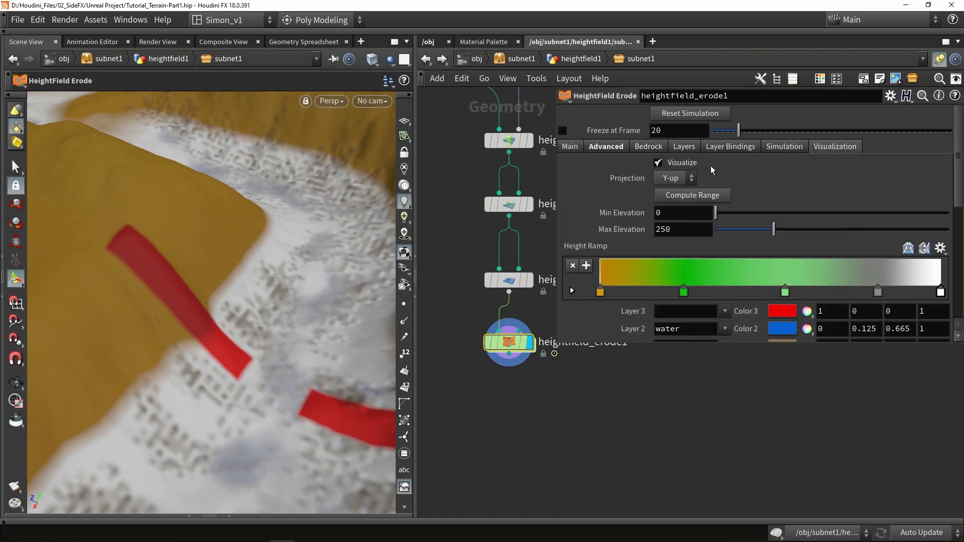
click(676, 165)
Step: Disable Cache Simulation on the erode node and freeze its output at frame 3
click(784, 146)
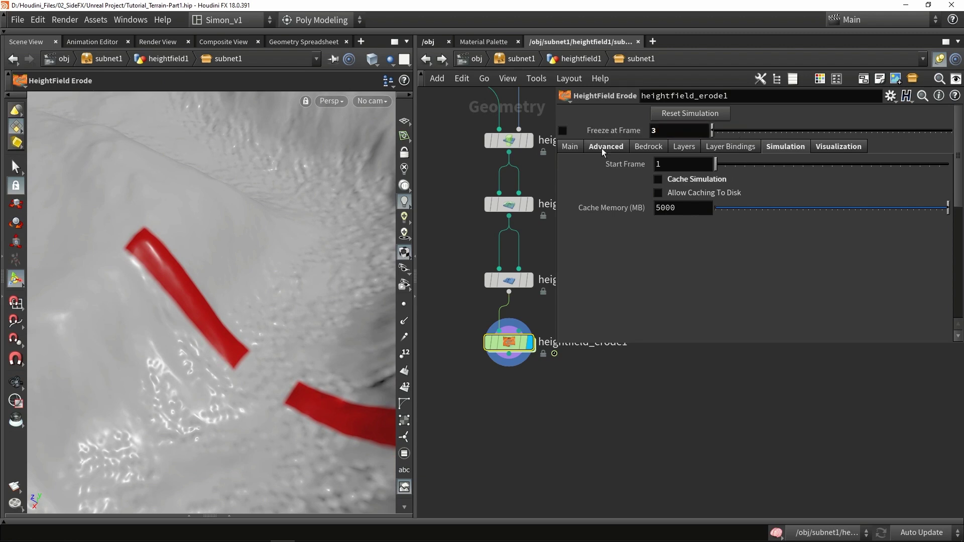
click(562, 131)
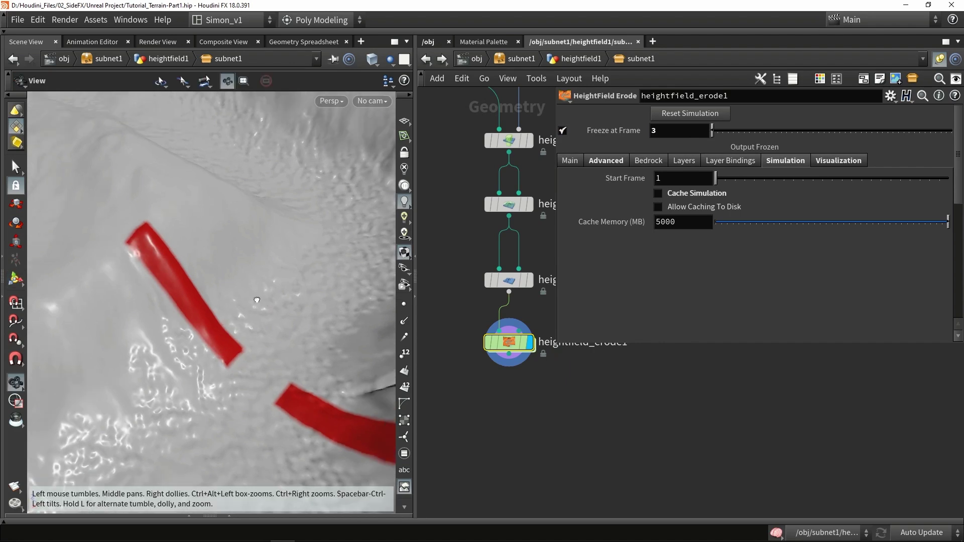
drag(251, 291, 276, 286)
key(Escape)
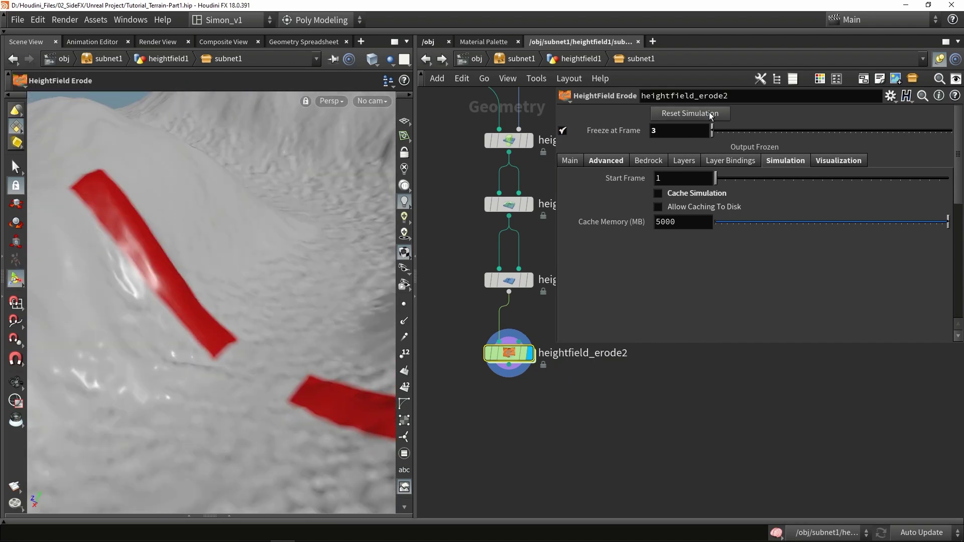
Step: Reset the simulation of heightfield_erode2 and wire heightfield_blur1 into its second input as well
click(710, 115)
key(Escape)
mouse_move(254, 273)
mouse_down()
mouse_move(274, 271)
mouse_move(254, 288)
mouse_up()
scroll(255, 289, up, 1)
drag(509, 292, 511, 353)
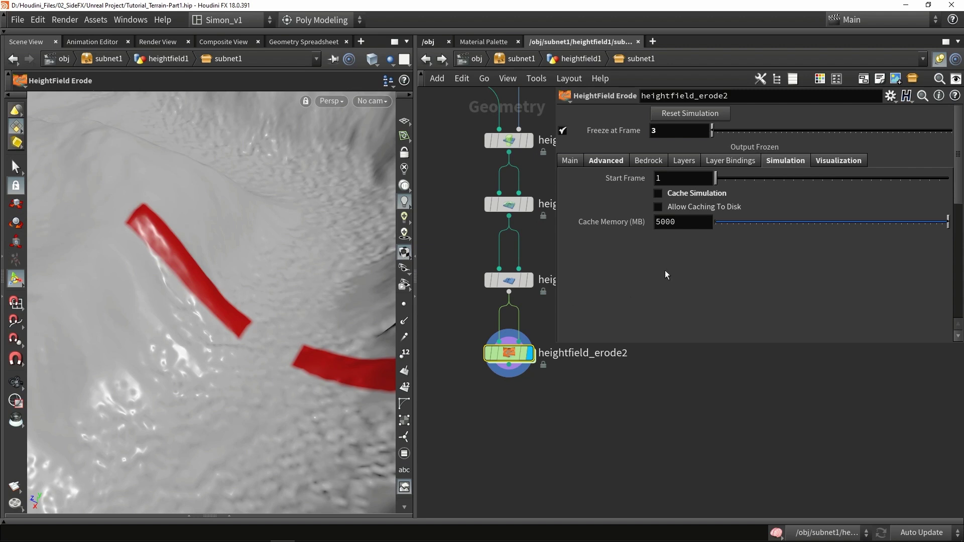
Step: Lower the erode node's Thermal Erodability to about 0.071
click(569, 160)
scroll(746, 229, down, 1)
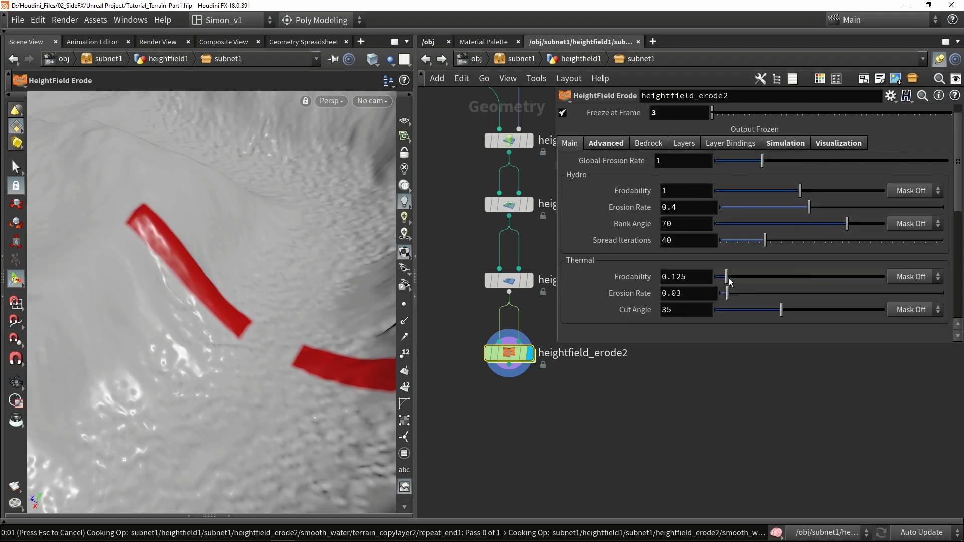
drag(728, 281, 722, 282)
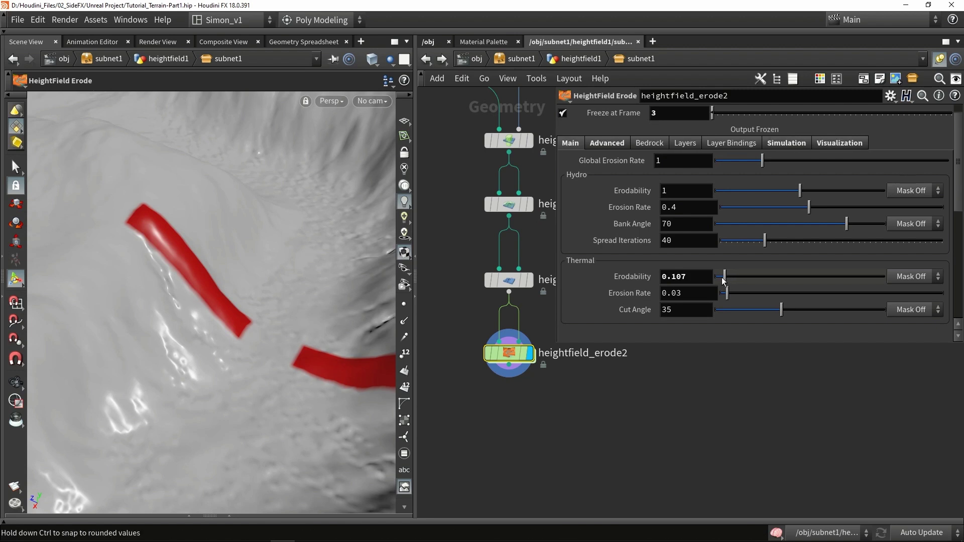
click(604, 144)
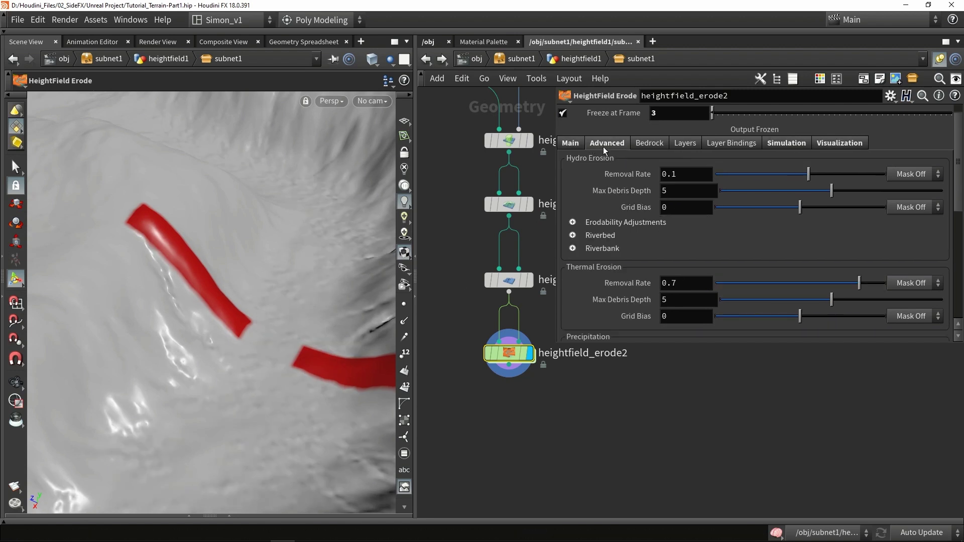
click(581, 144)
Step: Enable masking for the Thermal Erodability and choose a layer for its Erodability Mask
click(912, 278)
click(911, 292)
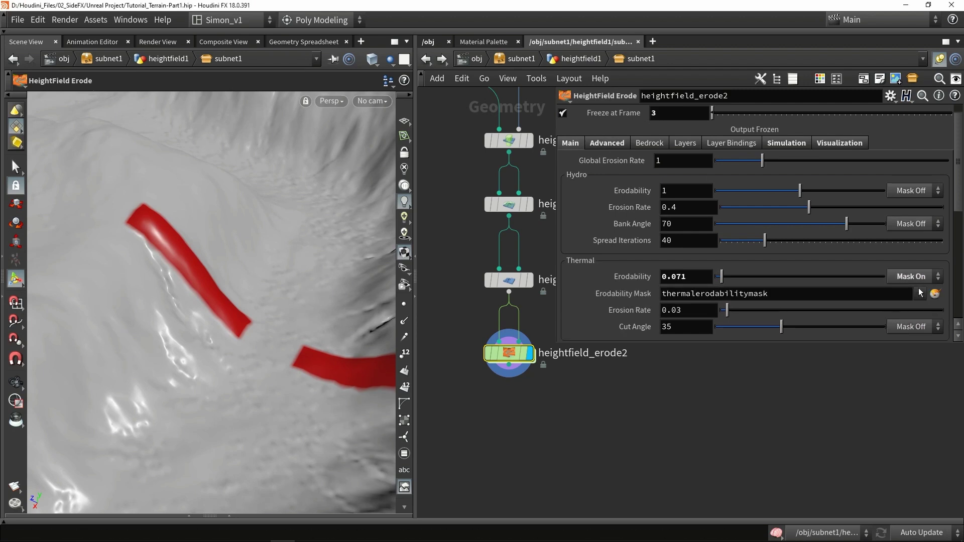
click(922, 294)
click(928, 317)
Step: Enable masking for the Precipitation Amount and set its Amount Mask to the mask layer
click(608, 144)
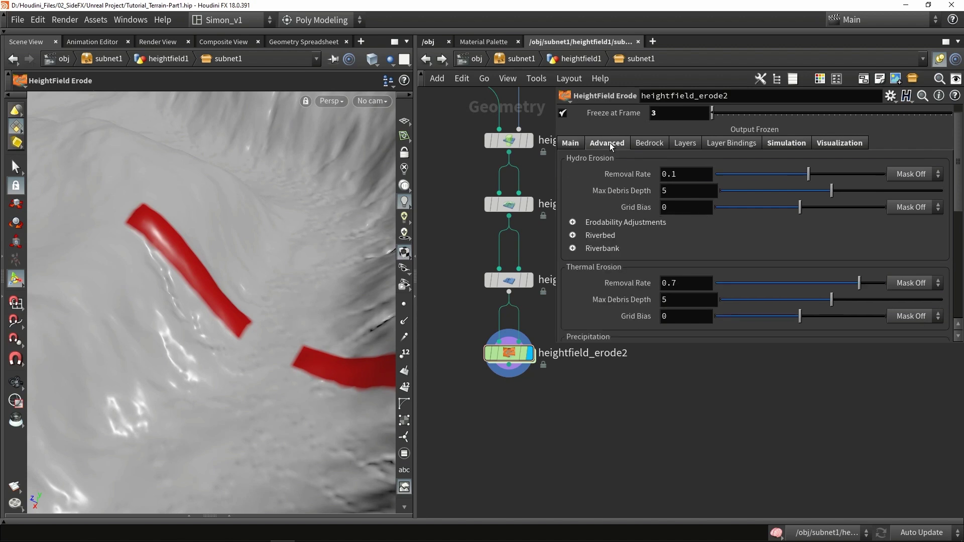
scroll(649, 219, down, 2)
scroll(648, 220, down, 1)
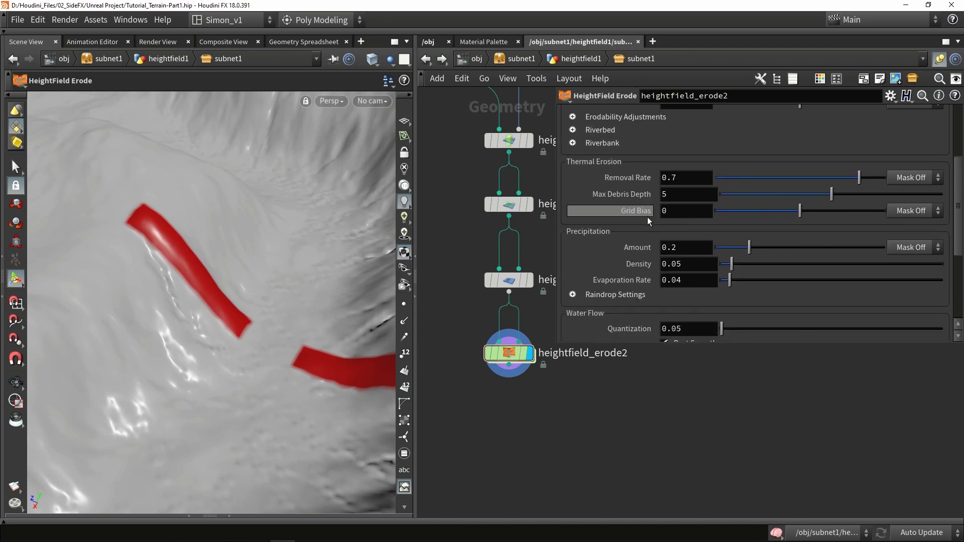
click(644, 251)
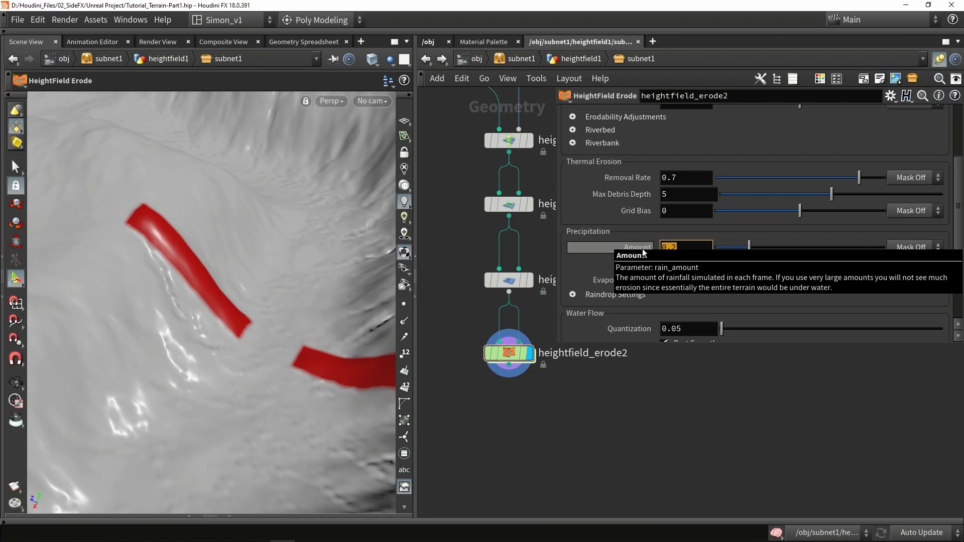
click(911, 246)
click(909, 277)
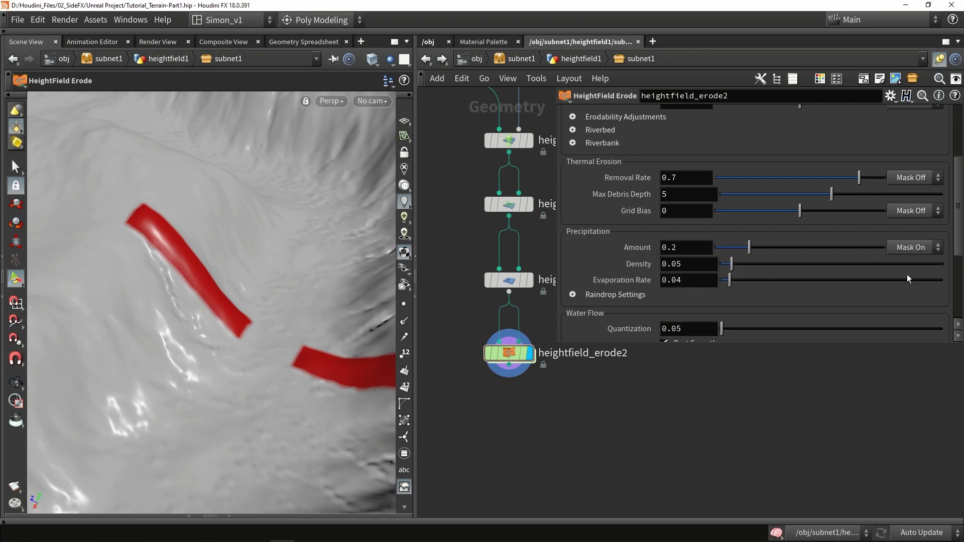
click(919, 256)
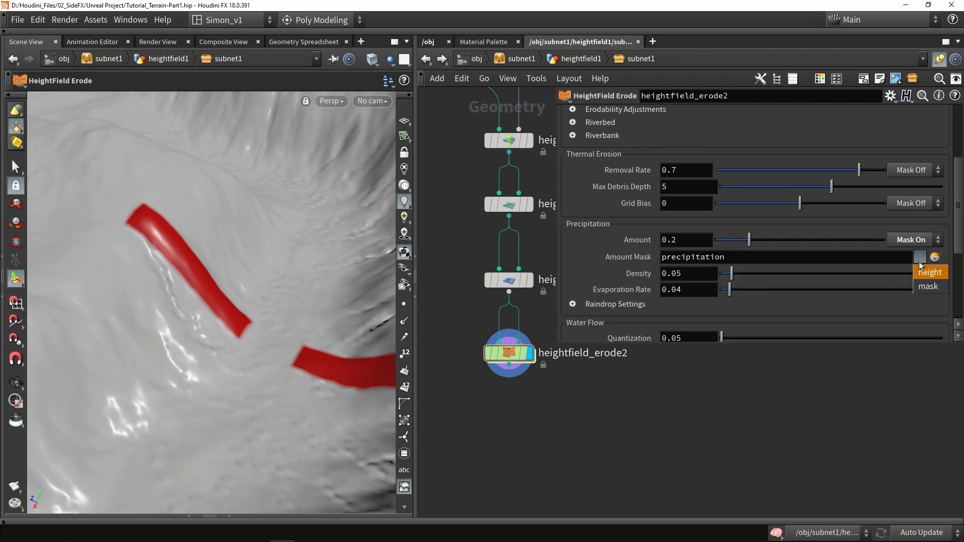
click(918, 291)
Step: Set the erode node's Freeze at Frame to 5
alt+drag(246, 291, 258, 260)
key(Return)
scroll(596, 168, up, 5)
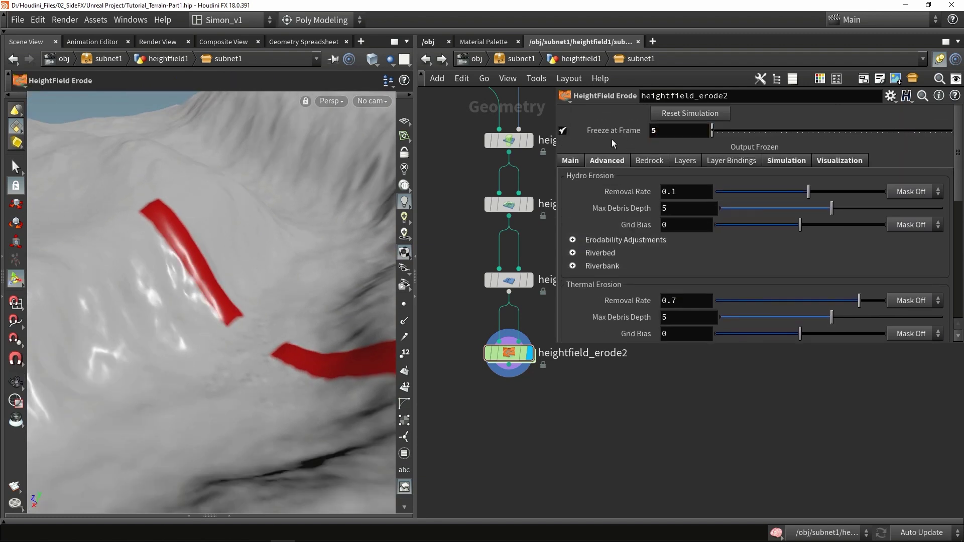
scroll(682, 271, down, 2)
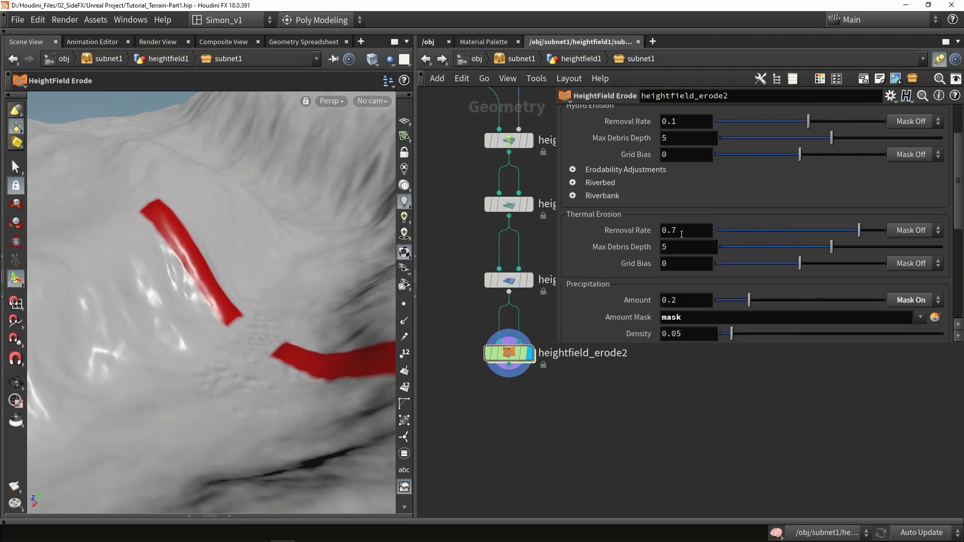
Step: Examine the erosion on and around the red bridge strips from several angles
key(Escape)
drag(324, 257, 210, 290)
drag(194, 305, 217, 266)
key(Return)
alt+drag(373, 363, 209, 190)
key(Return)
key(Escape)
drag(243, 155, 221, 231)
key(Return)
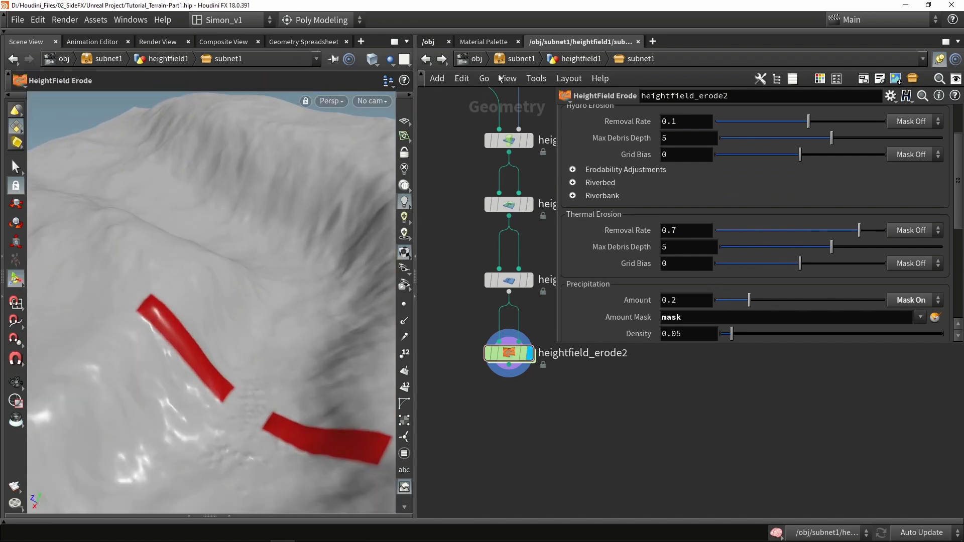
click(552, 61)
double_click(532, 342)
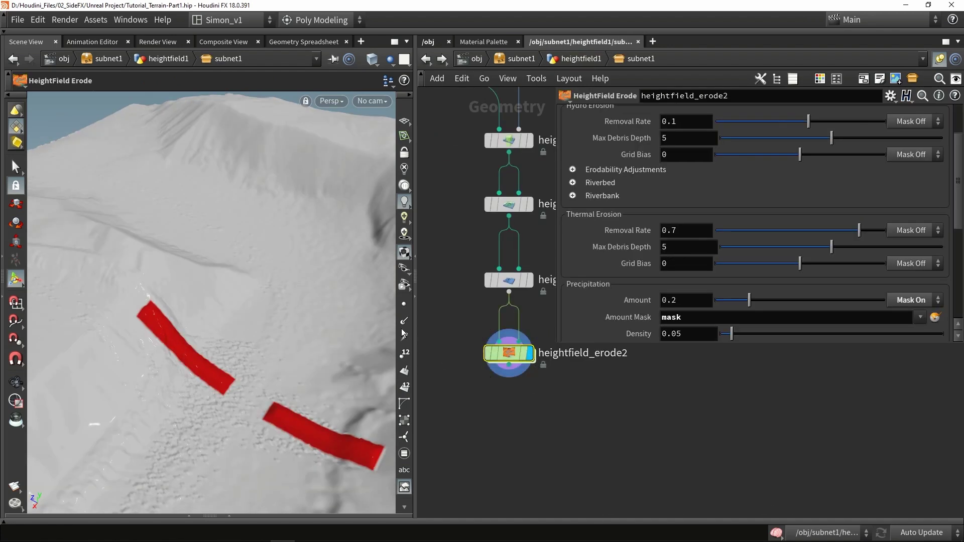
key(Escape)
drag(221, 332, 205, 301)
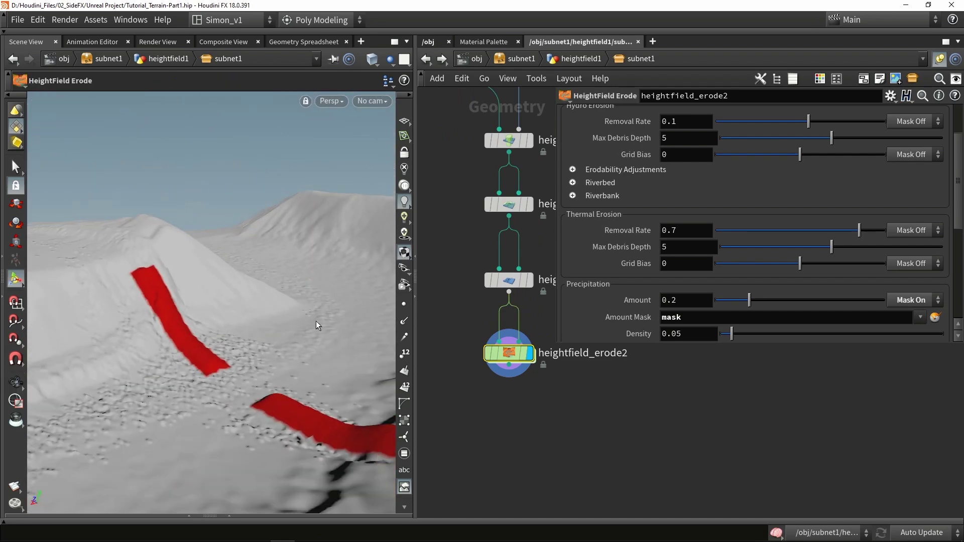
Step: Move heightfield_erode2 down, add a Blast node fed from heightfield_blur1, and display it
middle_click(511, 280)
drag(508, 353, 508, 392)
key(Tab)
text(blas)
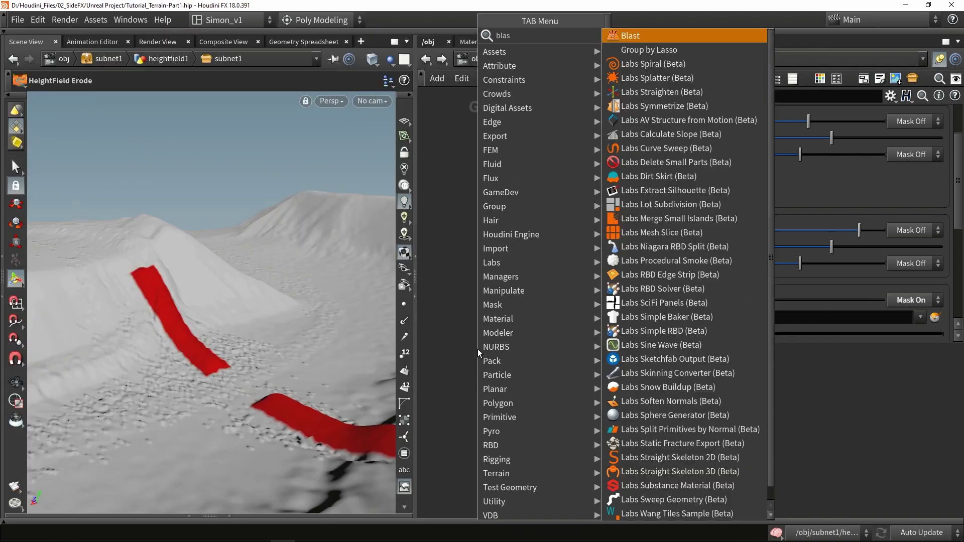
key(Return)
click(478, 348)
drag(508, 291, 478, 338)
click(498, 349)
Step: Set the blast node's Group to the bedrock, debris, sediment and water layers
click(939, 114)
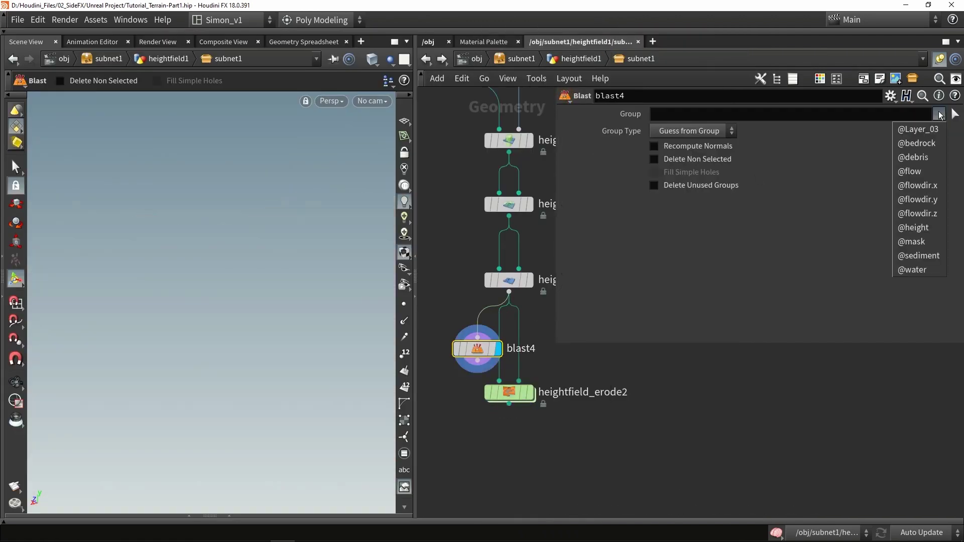
ctrl+click(916, 143)
ctrl+click(912, 157)
click(918, 256)
click(940, 113)
click(920, 272)
Step: Wire blast4 into the first input of heightfield_erode2 and display the erode node
drag(478, 361, 499, 381)
drag(478, 348, 491, 344)
click(529, 392)
alt+drag(226, 296, 190, 261)
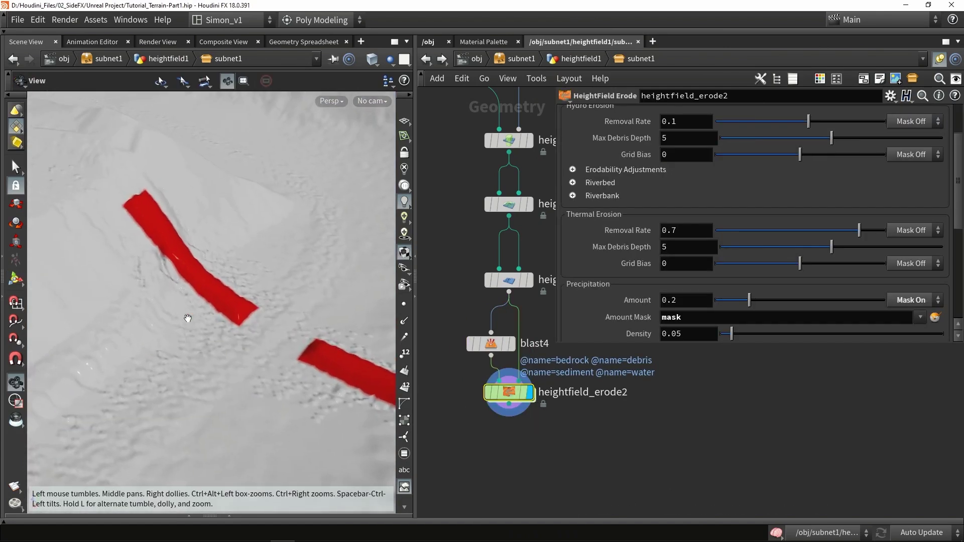
alt+drag(218, 226, 248, 258)
alt+drag(197, 166, 209, 253)
alt+drag(239, 174, 224, 230)
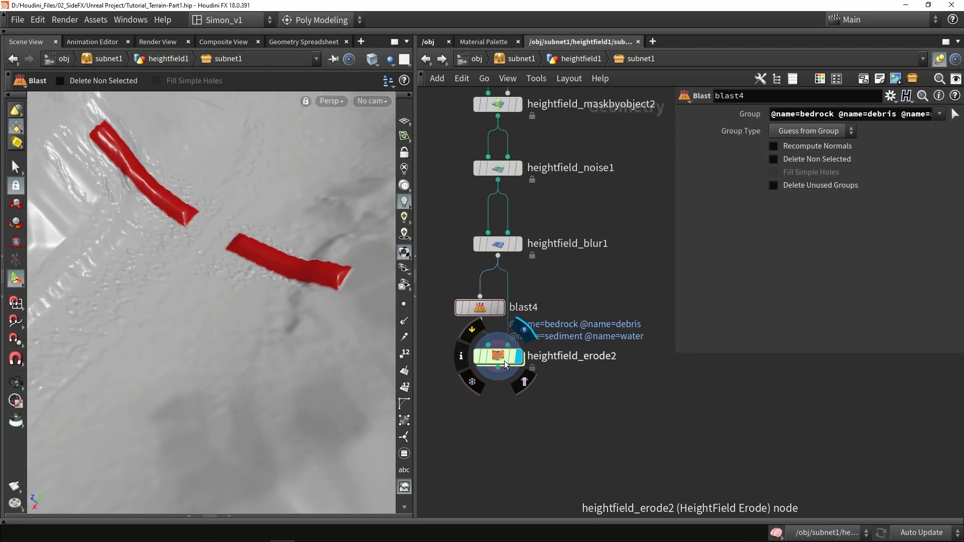
Step: Add a HeightField Copy Layer node below heightfield_erode2, wired to its output
click(509, 362)
key(Tab)
text(copy)
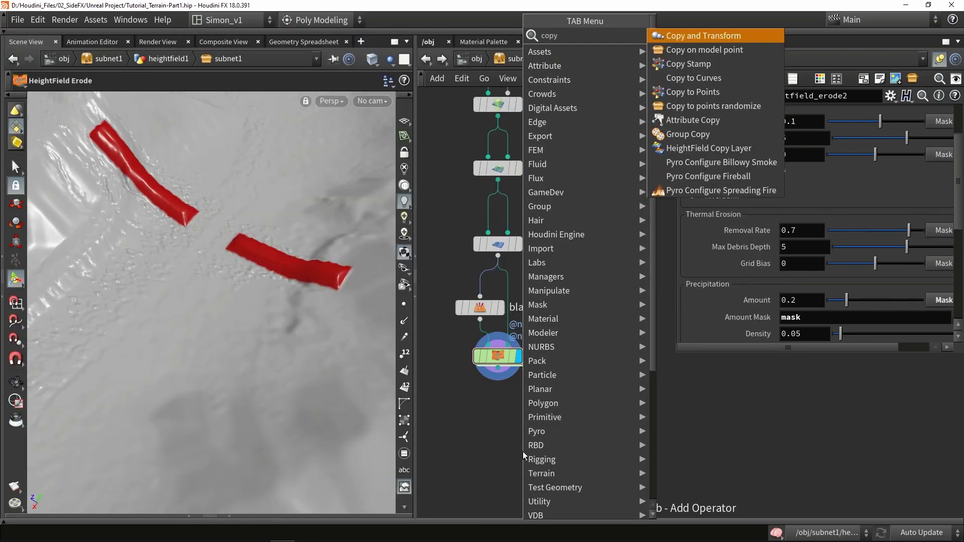
click(723, 148)
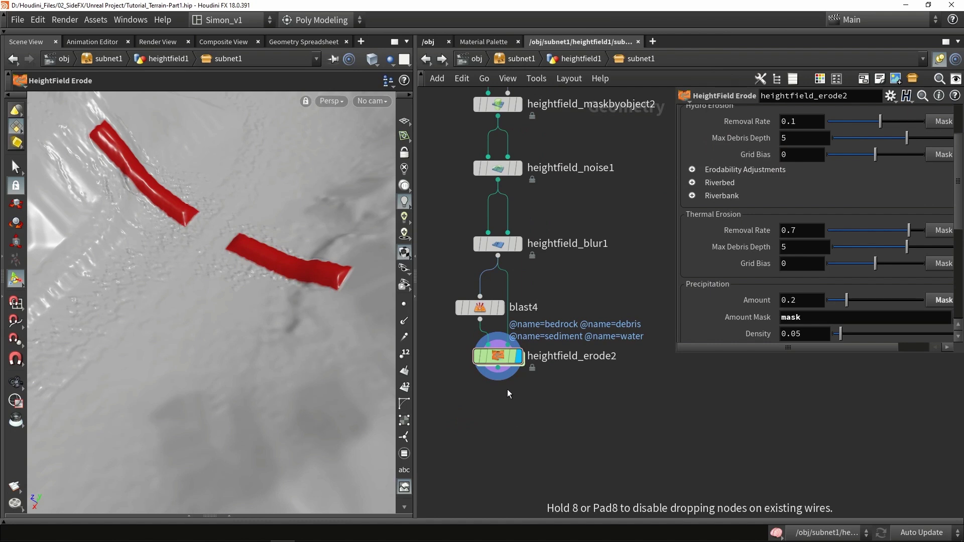
click(503, 423)
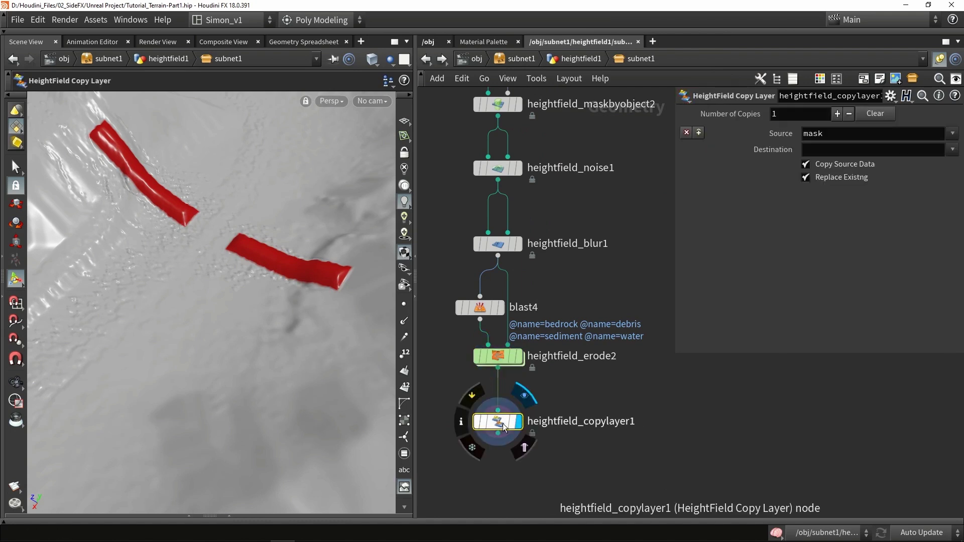
Step: Copy the mask layer to a new destination layer named Bridges
double_click(833, 132)
click(814, 151)
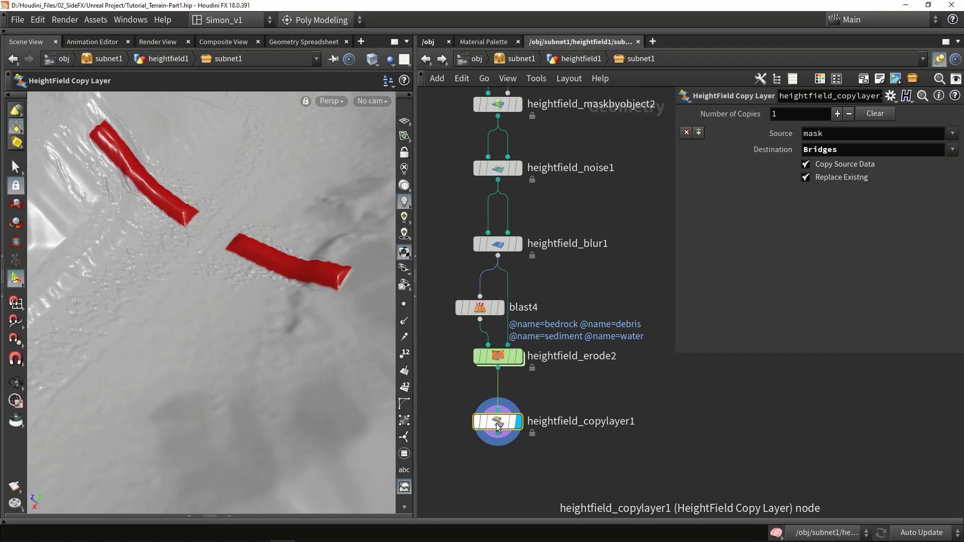
key(Escape)
drag(307, 243, 264, 291)
key(Return)
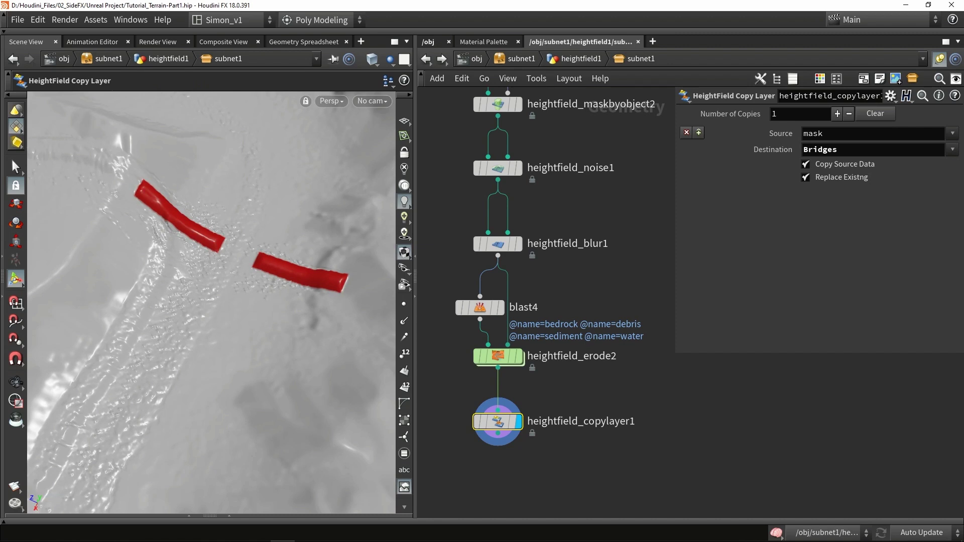
Step: Add a second HeightField Copy Layer node below heightfield_copylayer1, wire it in, and display it
middle_drag(527, 469, 526, 347)
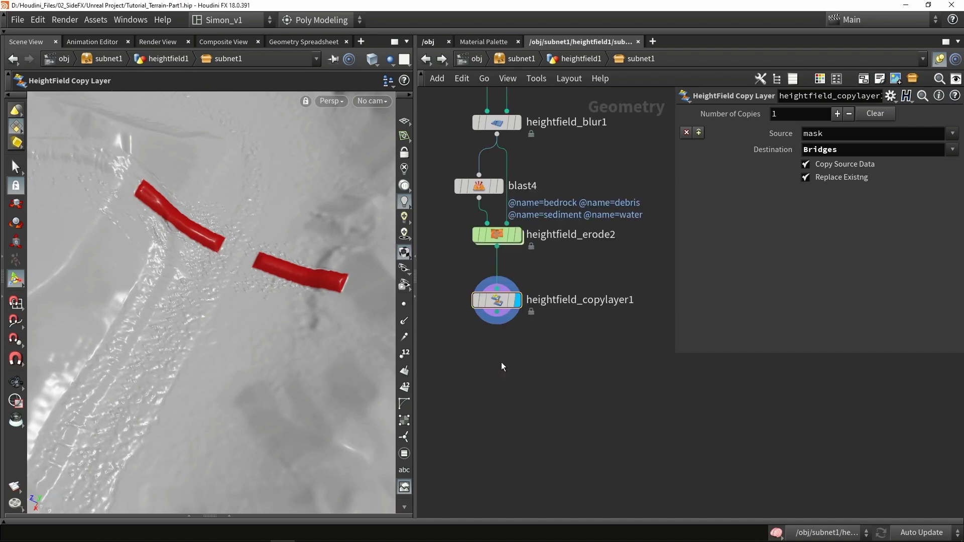
key(Tab)
text(copy)
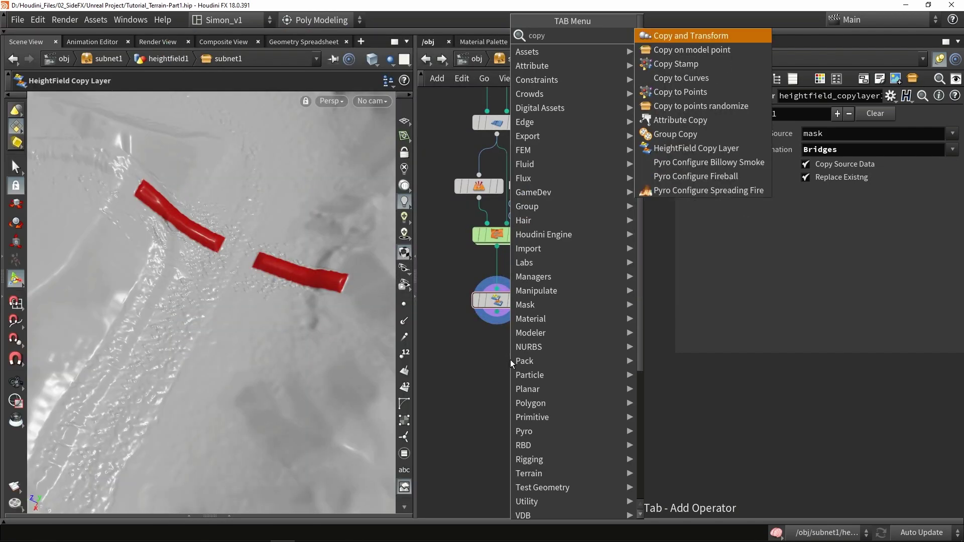
click(671, 149)
click(523, 333)
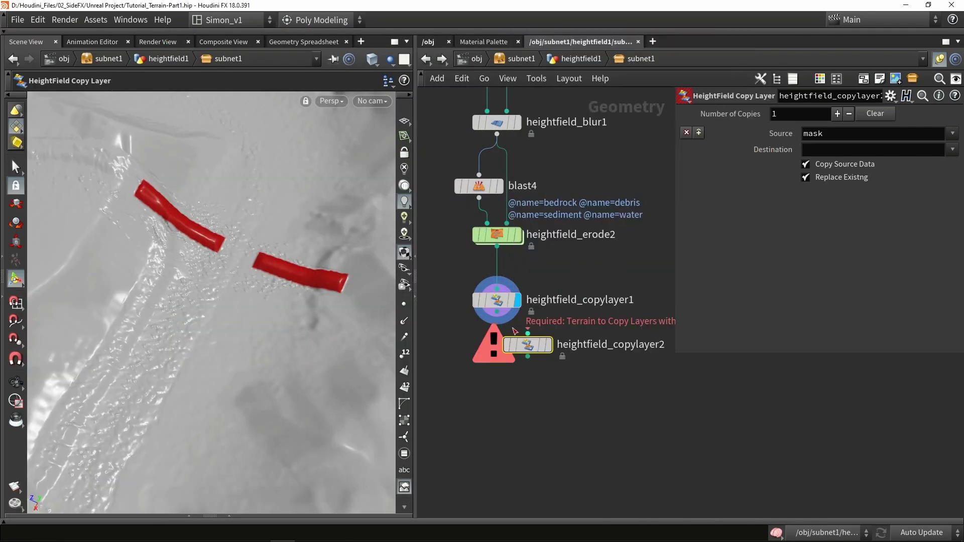
drag(527, 347, 495, 365)
click(499, 363)
Step: Set heightfield_copylayer2 to copy the debris layer into the mask layer
click(951, 134)
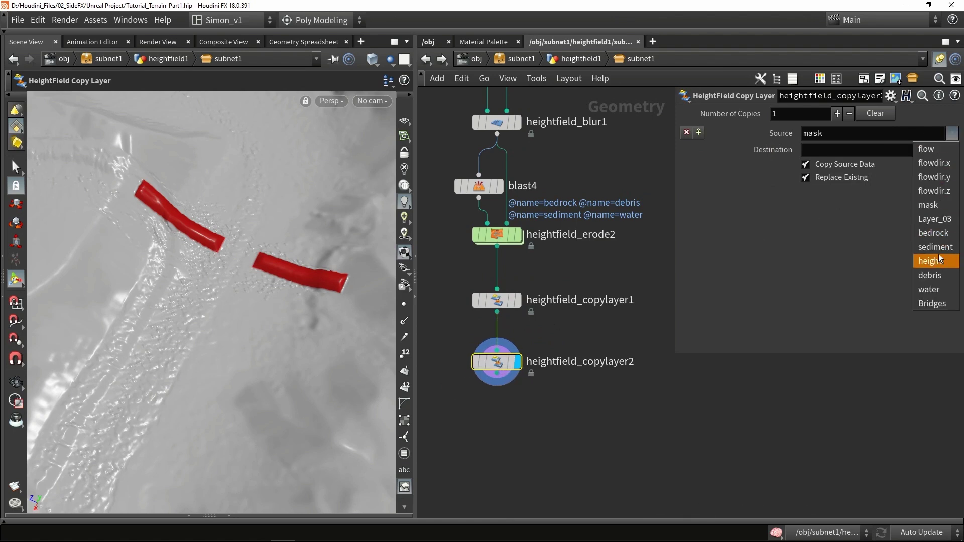
click(934, 275)
click(946, 151)
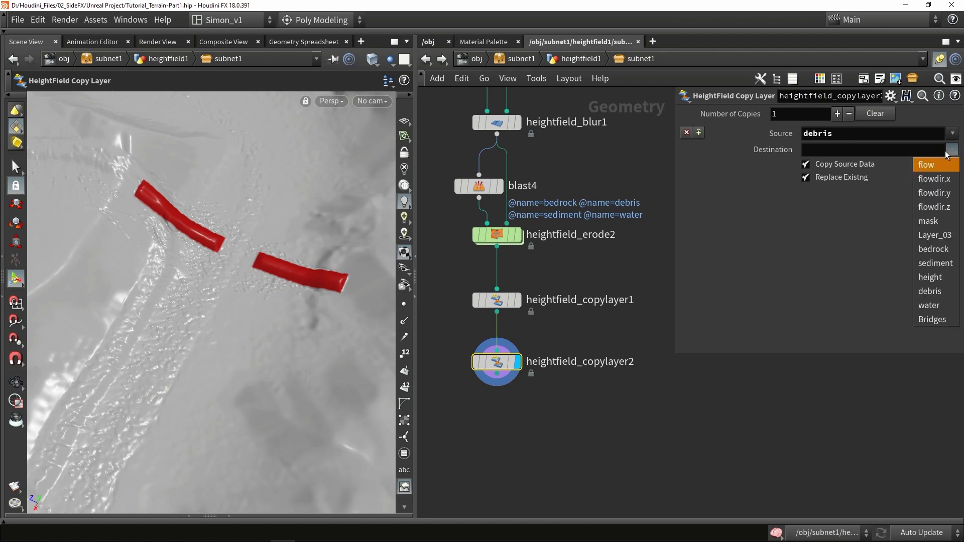
click(935, 221)
Step: Turn off the viewport lighting and examine the debris mask around the bridges
key(Escape)
scroll(229, 246, up, 8)
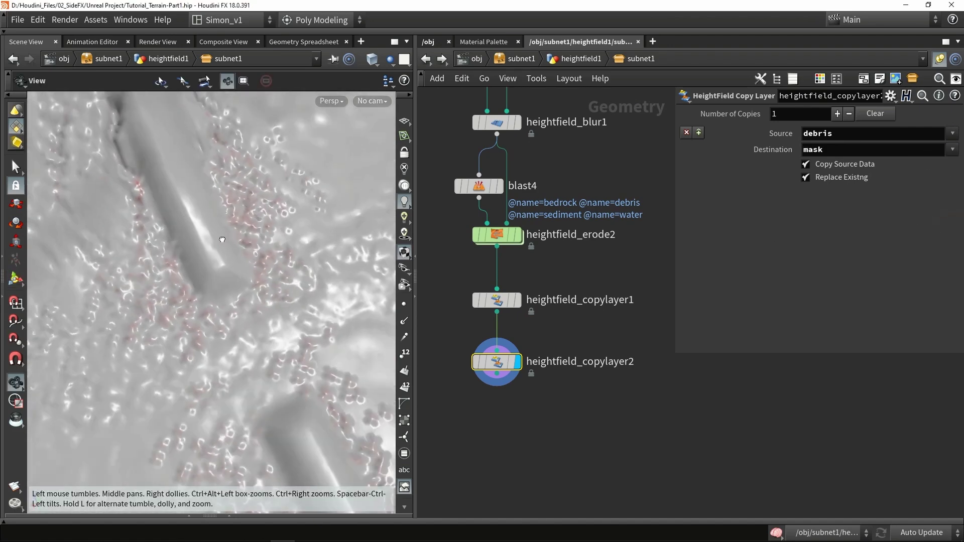
scroll(230, 241, down, 5)
key(Return)
alt+drag(320, 193, 205, 191)
alt+drag(250, 362, 302, 365)
Step: Try the water layer as heightfield_copylayer2's source and check the resulting mask in the viewport
mouse_move(495, 367)
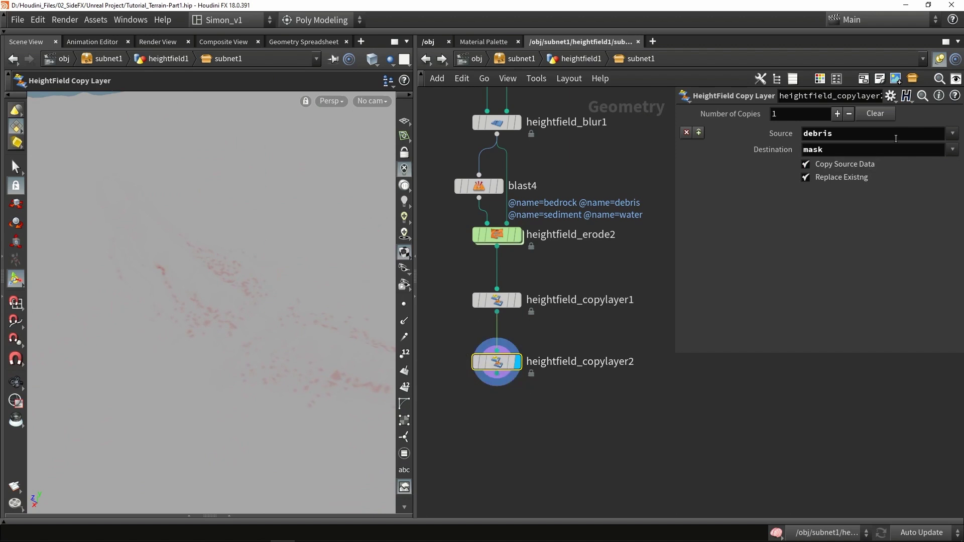
click(952, 133)
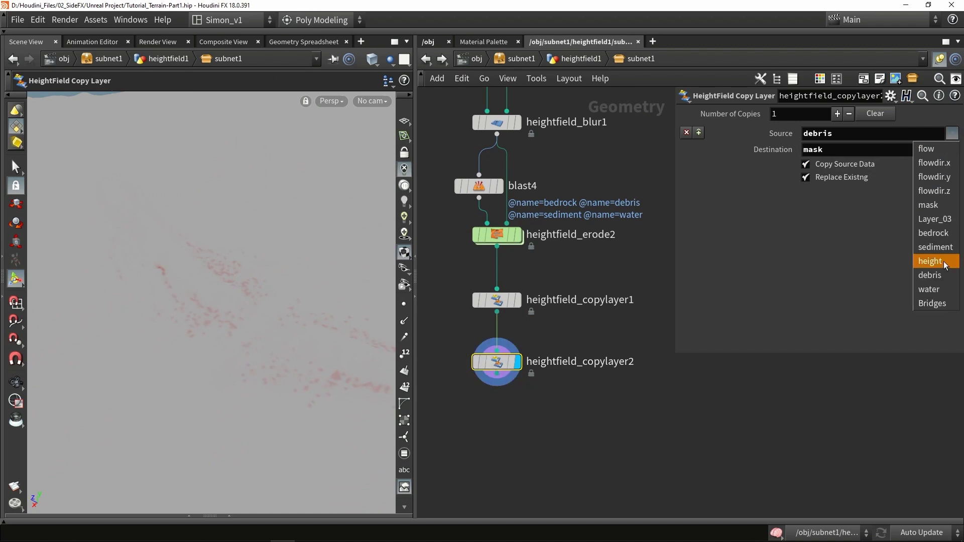
click(939, 291)
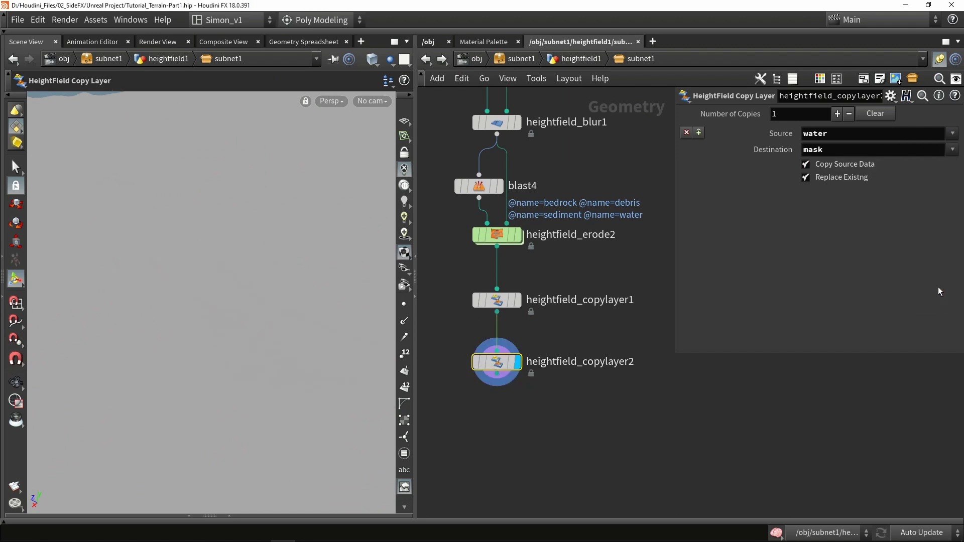
key(Escape)
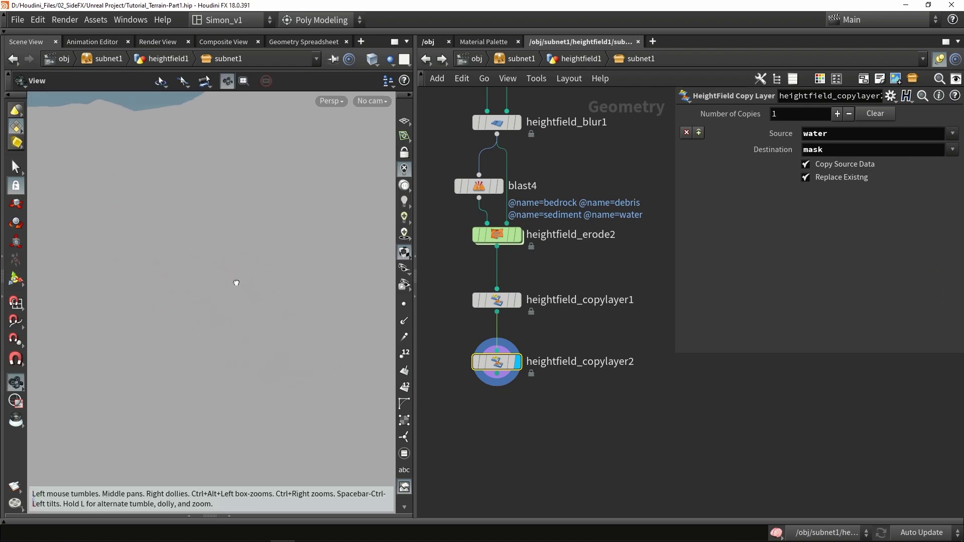
key(Return)
Step: Set heightfield_copylayer2 to copy the sediment layer into the mask and inspect it around the bridges
click(952, 134)
click(933, 233)
key(Escape)
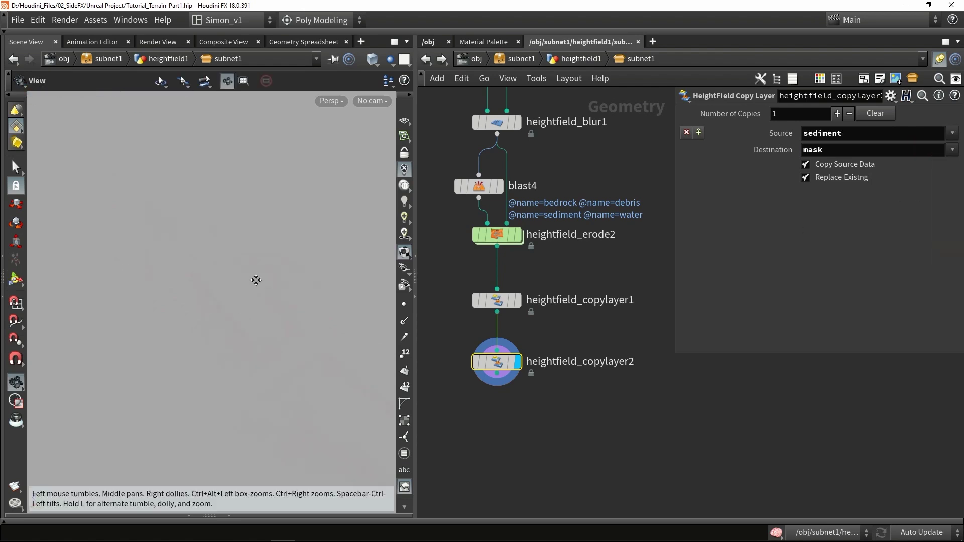
drag(169, 259, 248, 254)
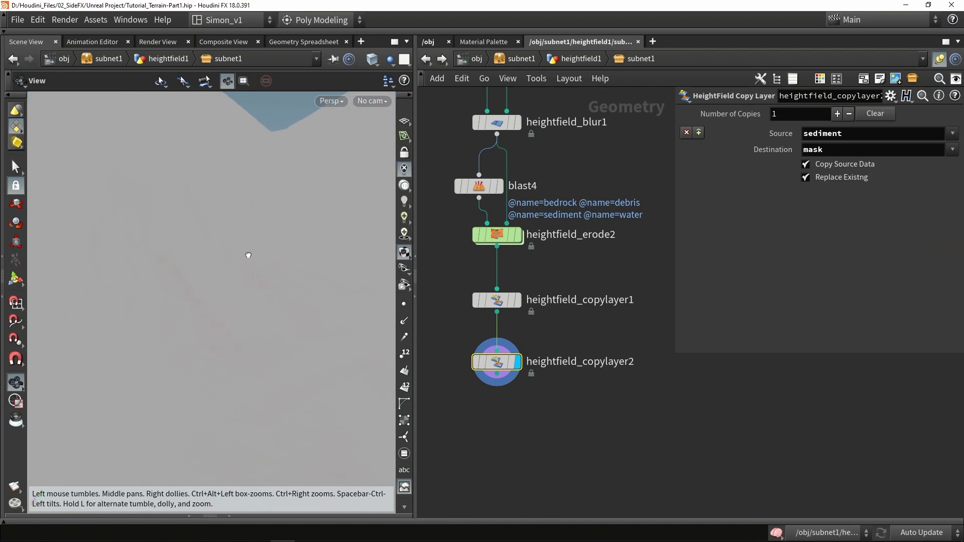
key(Return)
Step: Add a HeightField Remap node below heightfield_copylayer2 and wire it in
key(Tab)
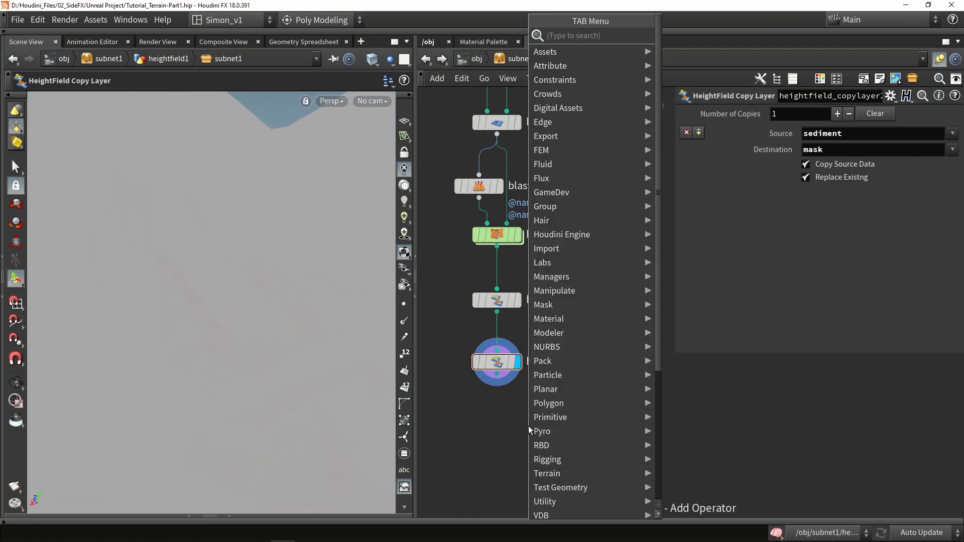
text(rema)
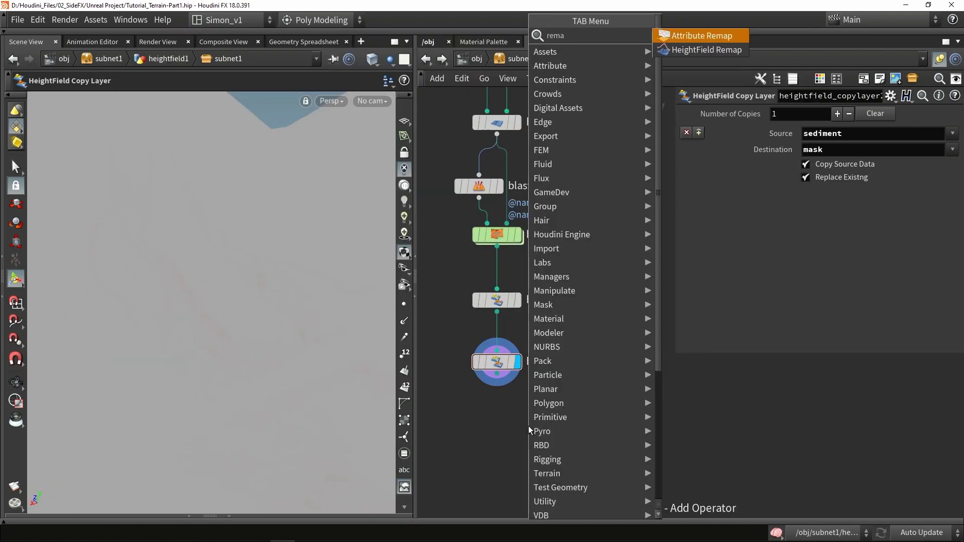
key(Down)
key(Return)
click(493, 425)
drag(497, 375, 489, 409)
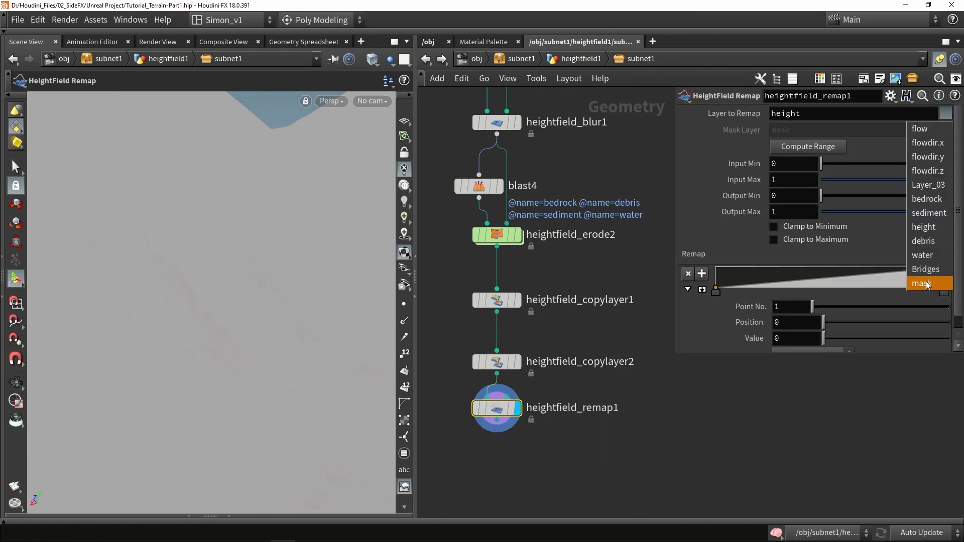
Step: Have heightfield_remap1 remap the mask layer, with the ramp's end point moved to a position of about 0.095
click(926, 285)
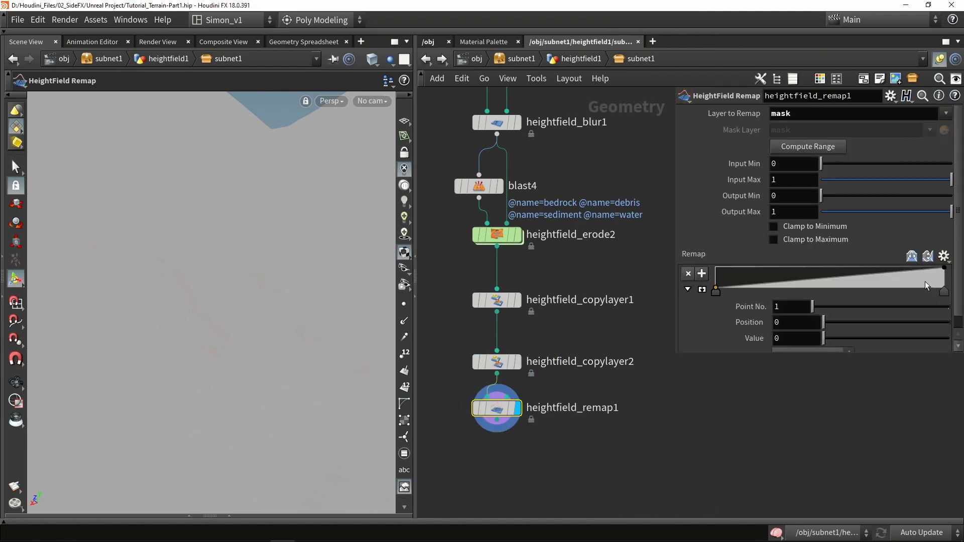
drag(716, 291, 690, 289)
drag(944, 291, 737, 290)
key(Escape)
mouse_move(239, 314)
mouse_down()
mouse_move(116, 316)
mouse_move(261, 314)
mouse_move(238, 298)
mouse_up()
drag(328, 246, 226, 346)
Step: Add a Labs HF Combine Masks node below heightfield_remap1 and wire it in
scroll(482, 246, down, 1)
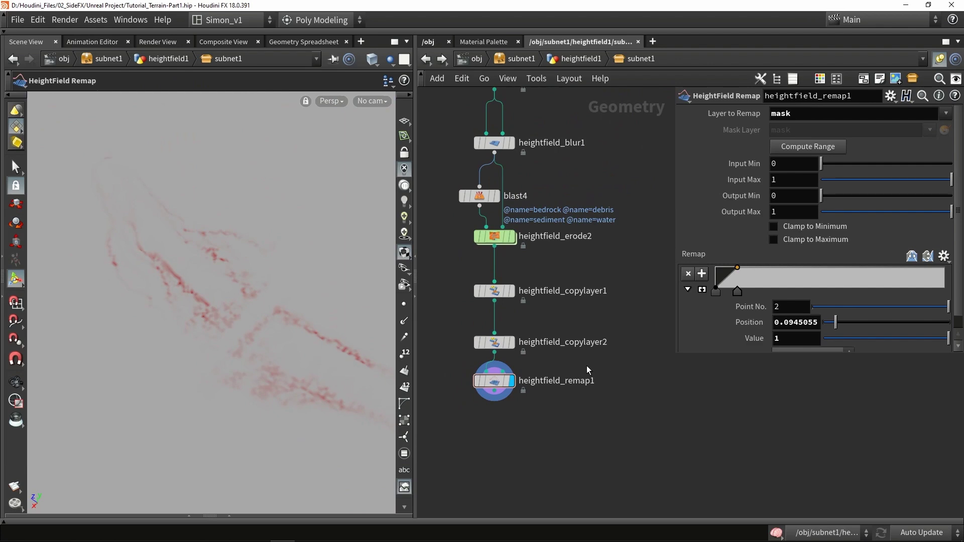
key(Tab)
text(combi)
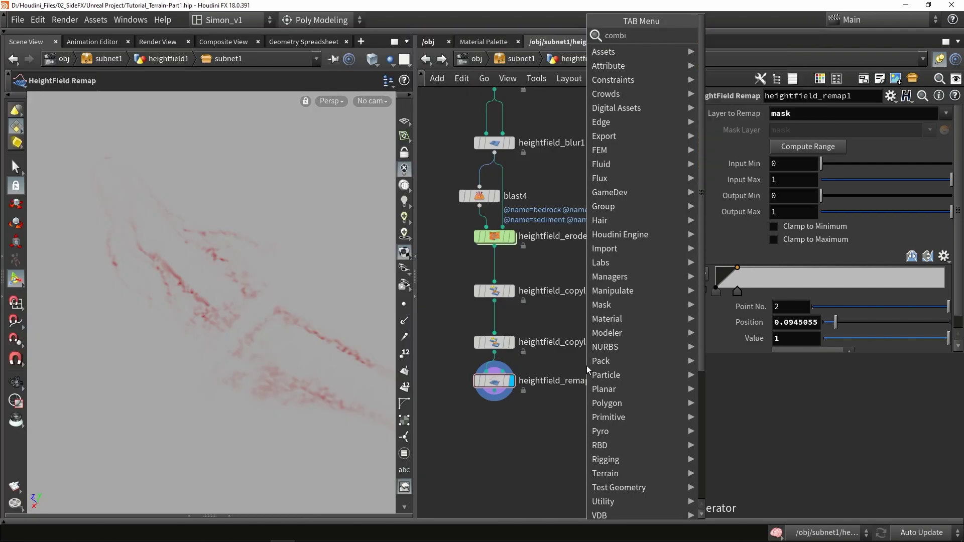
text(n)
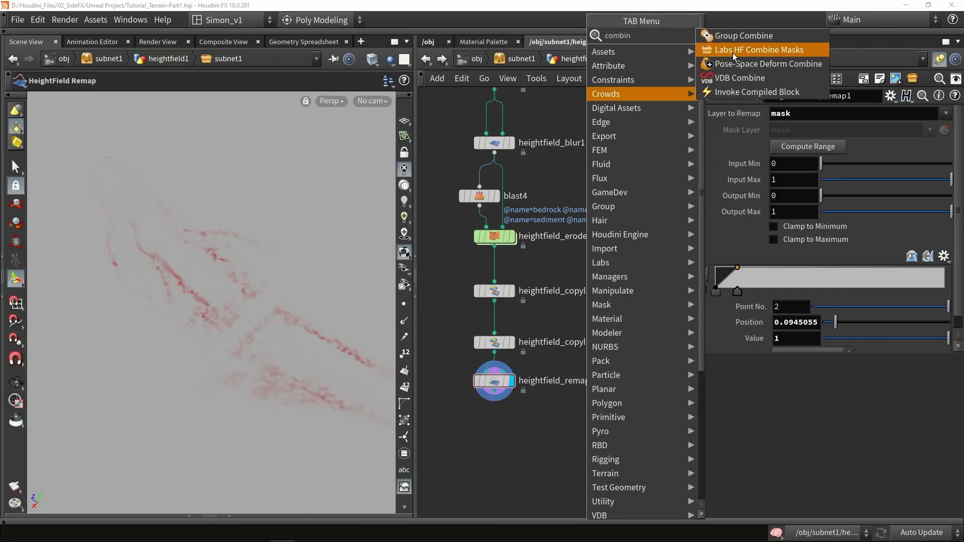
click(759, 50)
click(577, 351)
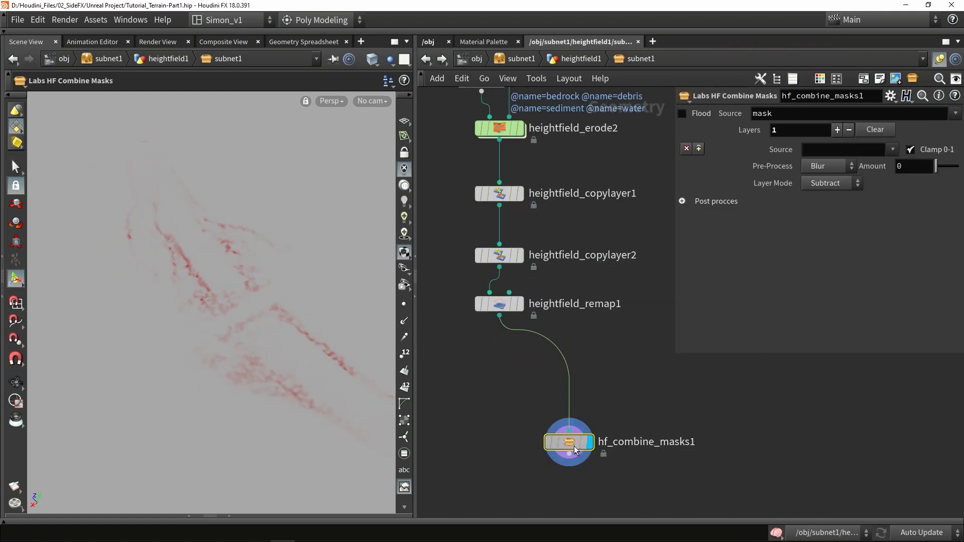
drag(575, 449, 503, 358)
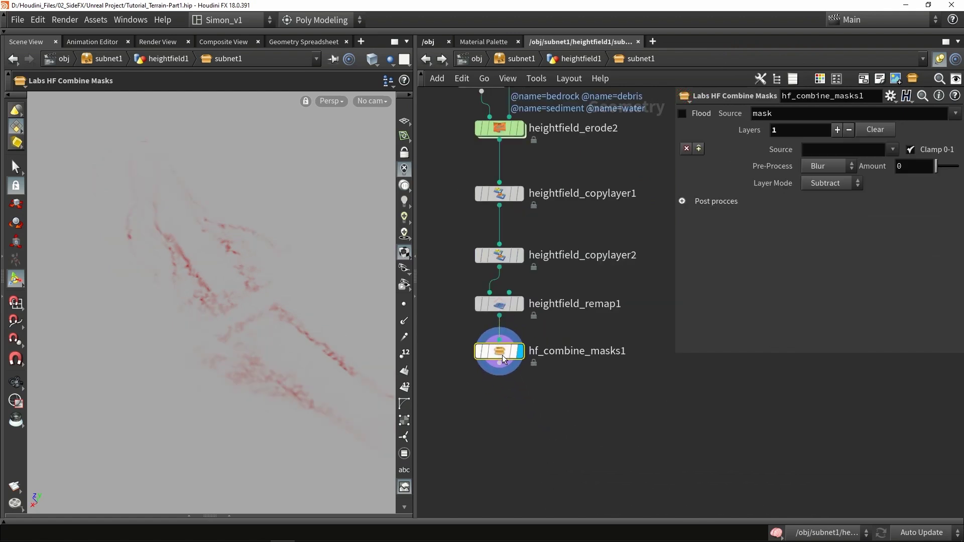
Step: Combine the debris layer with the mask in Add mode, and move the post-process ramp's end point to about 0.103
click(892, 149)
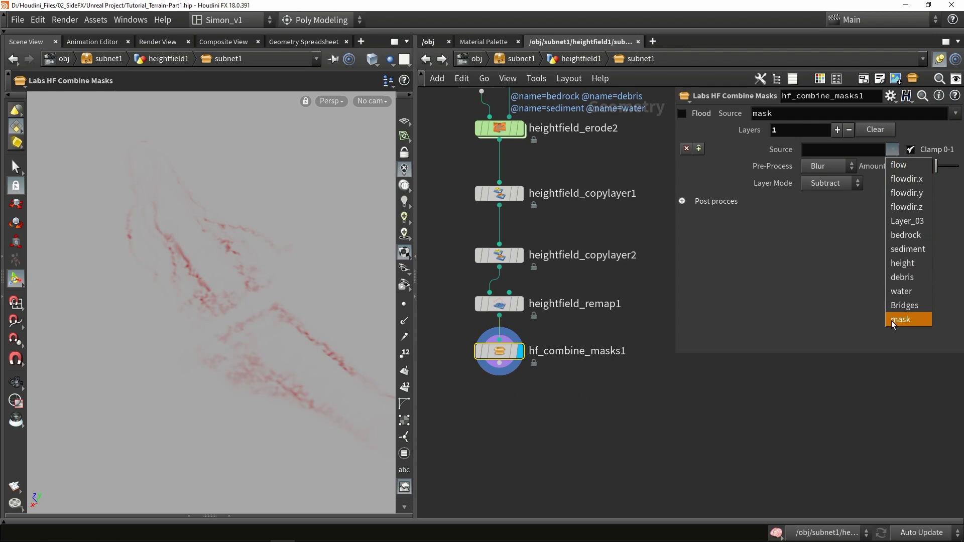
click(896, 277)
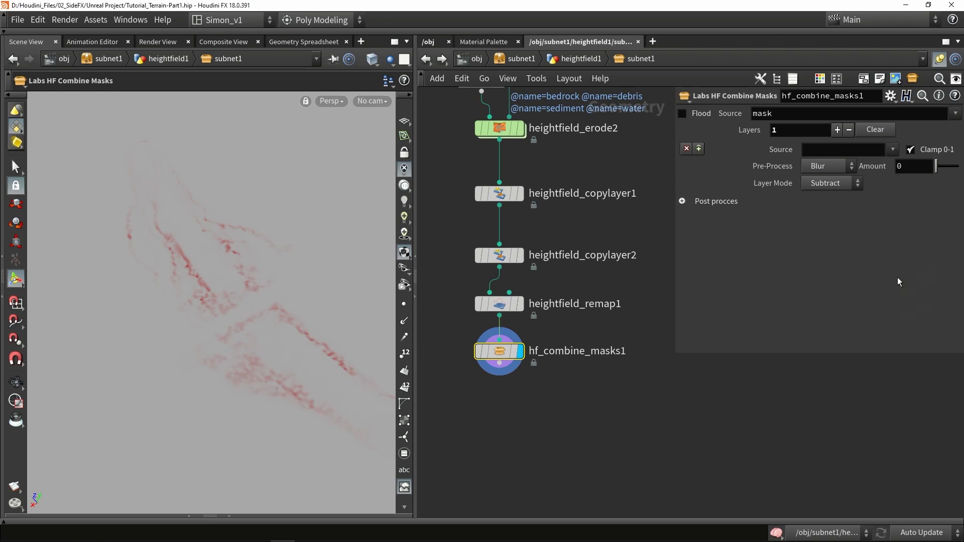
click(682, 200)
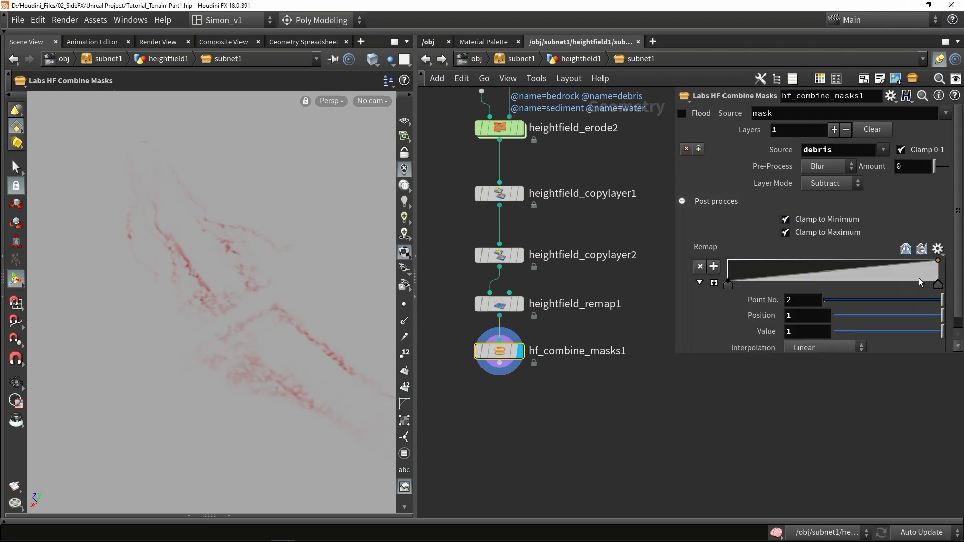
drag(937, 283, 751, 297)
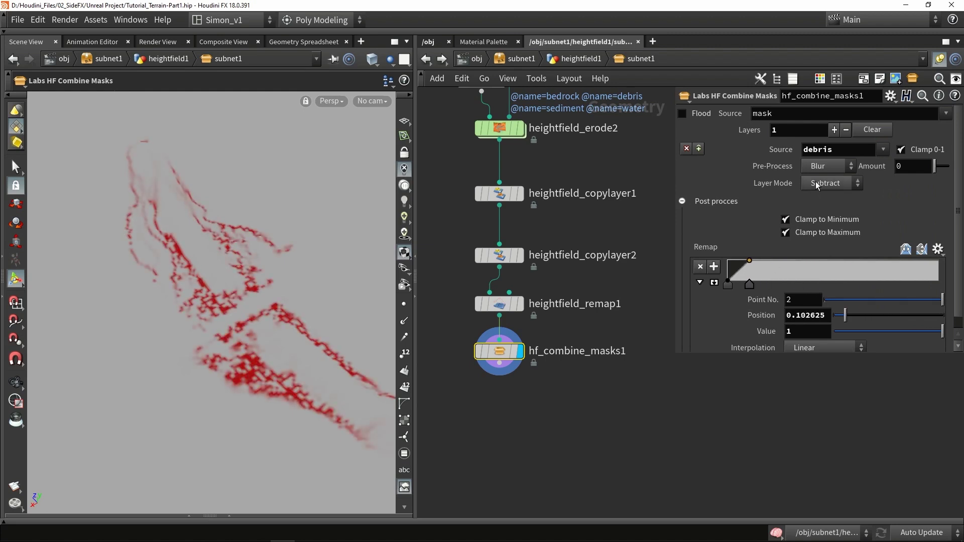
click(815, 185)
click(819, 211)
Step: Turn on the viewport lighting and examine the combined mask around the bridges from several angles
alt+drag(259, 279, 362, 314)
key(Return)
click(404, 185)
mouse_move(311, 241)
alt+mouse_down()
mouse_move(251, 259)
mouse_move(166, 228)
mouse_move(186, 201)
mouse_move(206, 261)
mouse_move(251, 244)
mouse_move(250, 323)
alt+mouse_up()
scroll(251, 259, up, 3)
scroll(251, 322, up, 3)
key(Escape)
drag(171, 250, 331, 229)
key(Return)
key(Escape)
drag(285, 297, 161, 246)
key(Return)
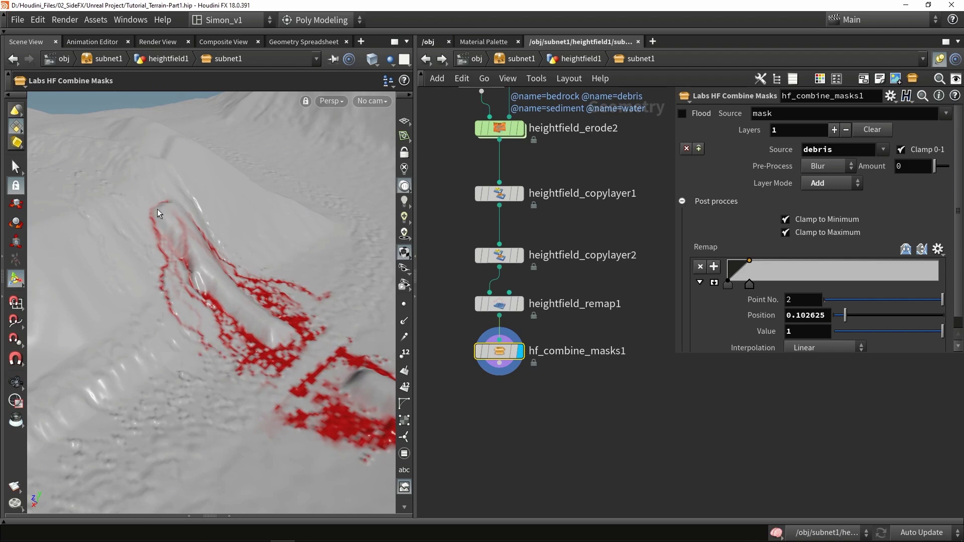
alt+drag(326, 291, 267, 321)
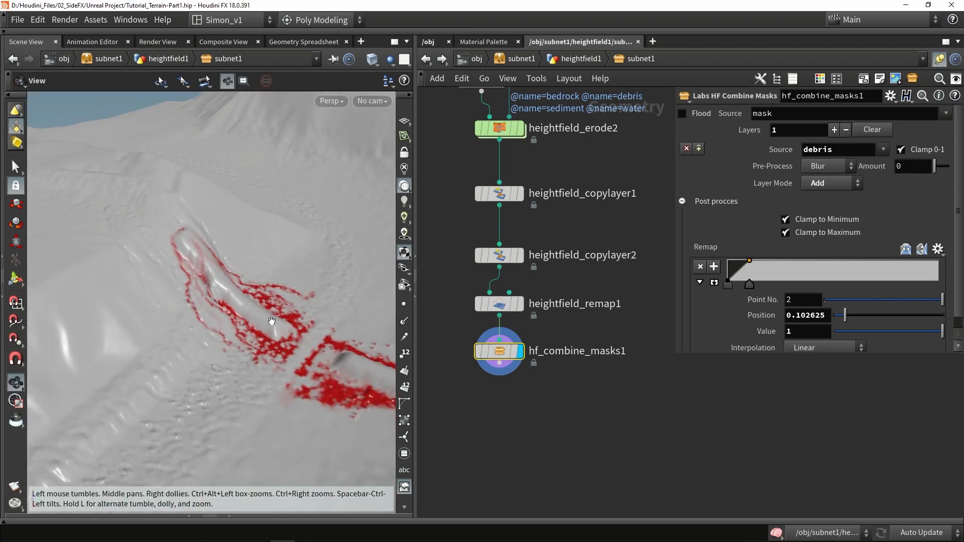
Step: Add a HeightField Copy Layer node below hf_combine_masks1 that copies the mask to a new destination layer named Bridge_debris
middle_drag(540, 420, 555, 378)
key(Tab)
text(cop)
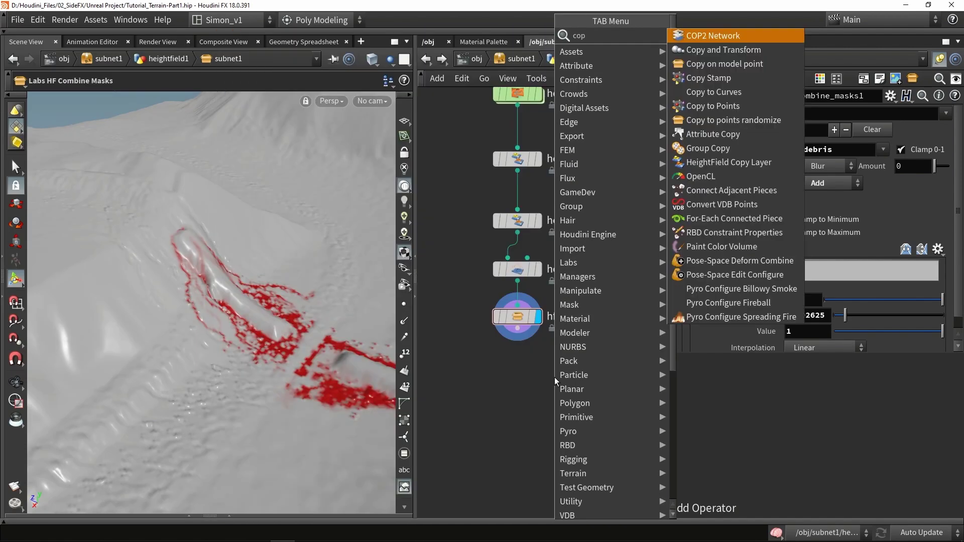
text(y la)
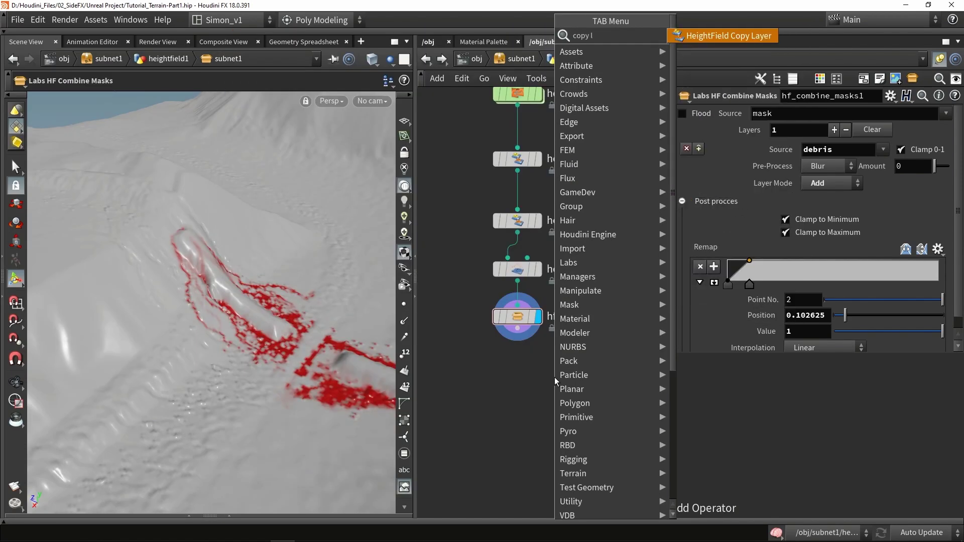
key(Return)
click(530, 379)
click(518, 328)
click(530, 368)
drag(532, 380, 519, 370)
click(544, 344)
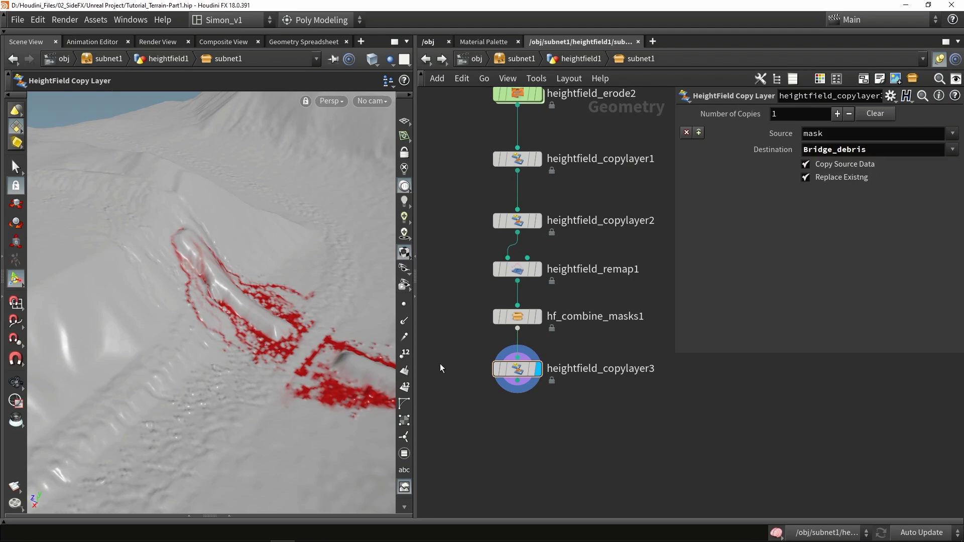
Step: Add a Merge node that combines foreach_end1 with heightfield_copylayer3, and display it
drag(256, 226, 256, 297)
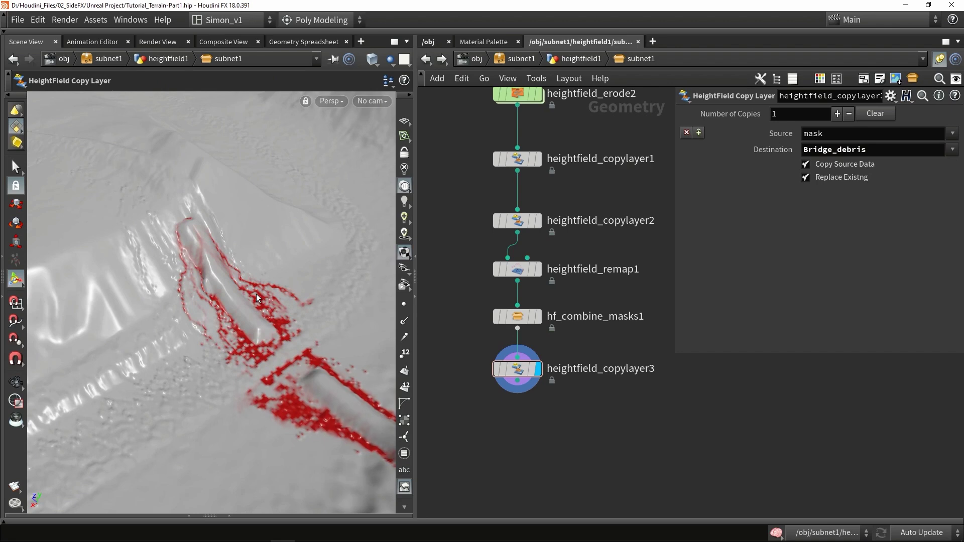
key(Escape)
drag(256, 298, 280, 282)
key(Return)
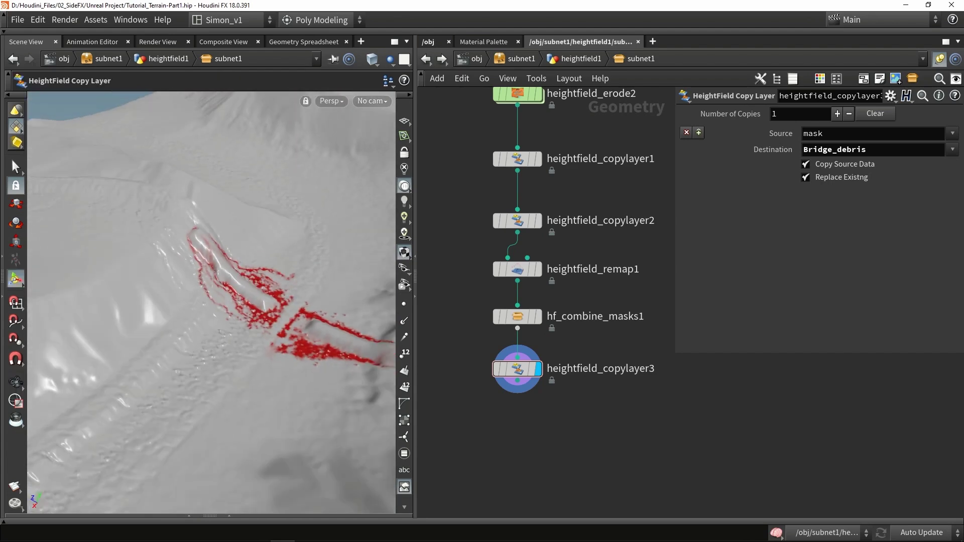
scroll(463, 287, down, 5)
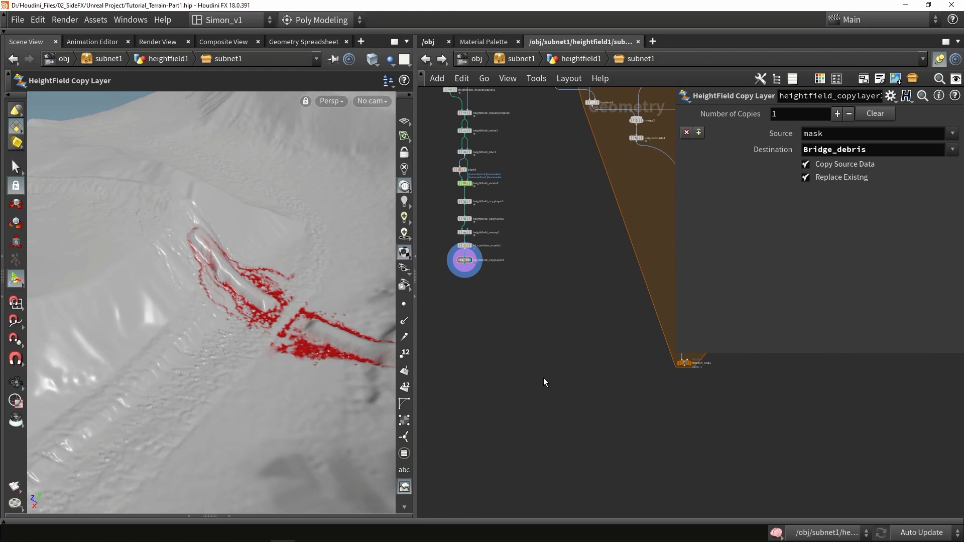
key(Tab)
text(mer)
key(Return)
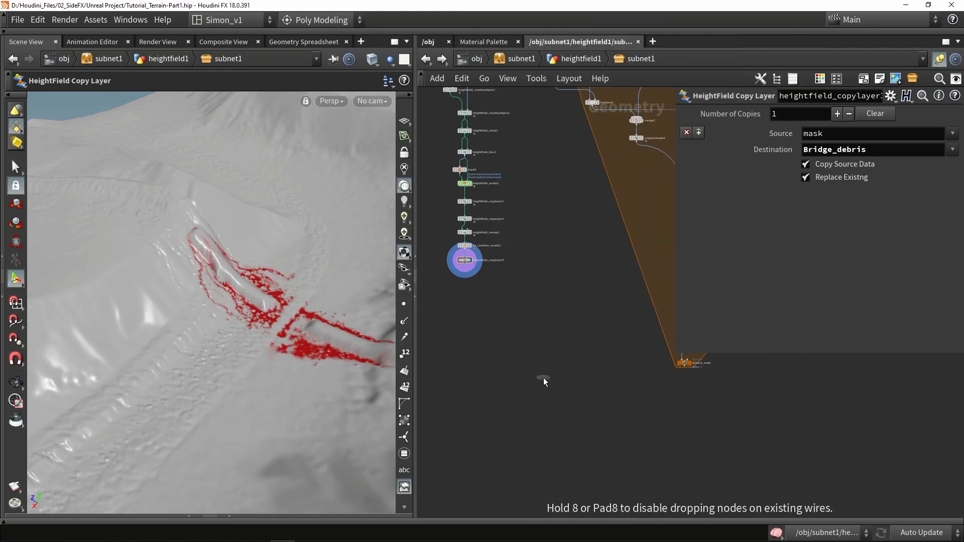
click(554, 404)
drag(685, 368, 579, 400)
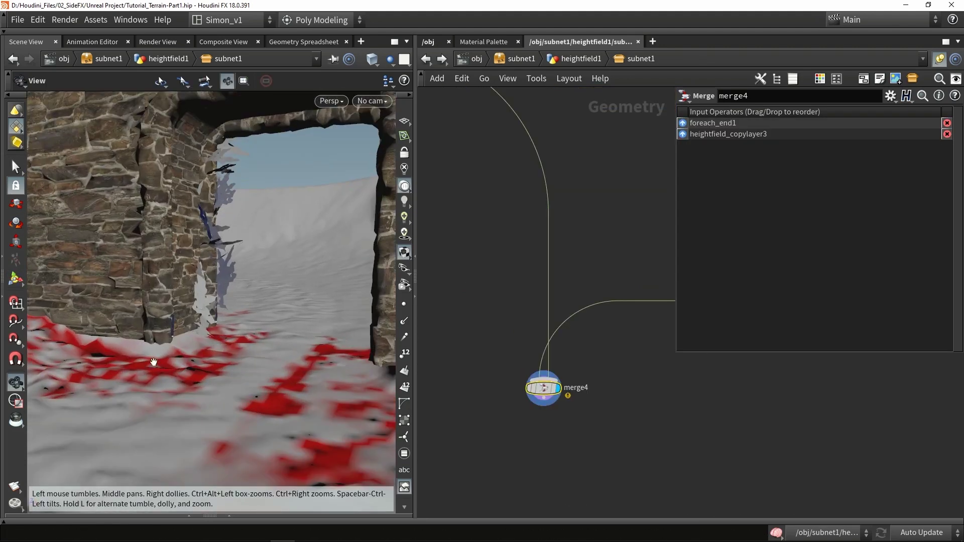
Step: Examine how the debris mask follows the terrain along the stone bridge walls and the archway
drag(153, 362, 198, 344)
drag(225, 312, 250, 308)
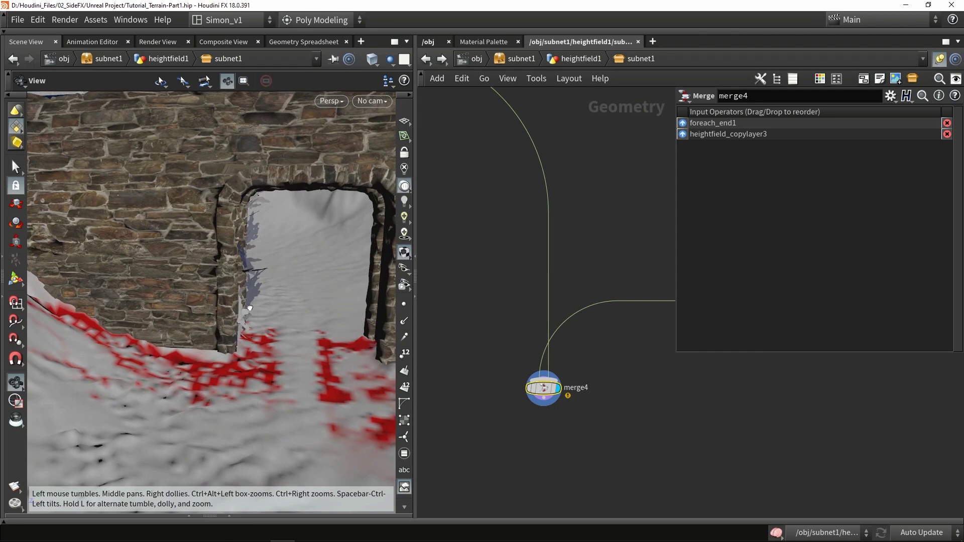
drag(237, 357, 211, 319)
scroll(261, 324, down, 5)
scroll(119, 228, up, 5)
scroll(243, 363, down, 5)
scroll(266, 310, up, 4)
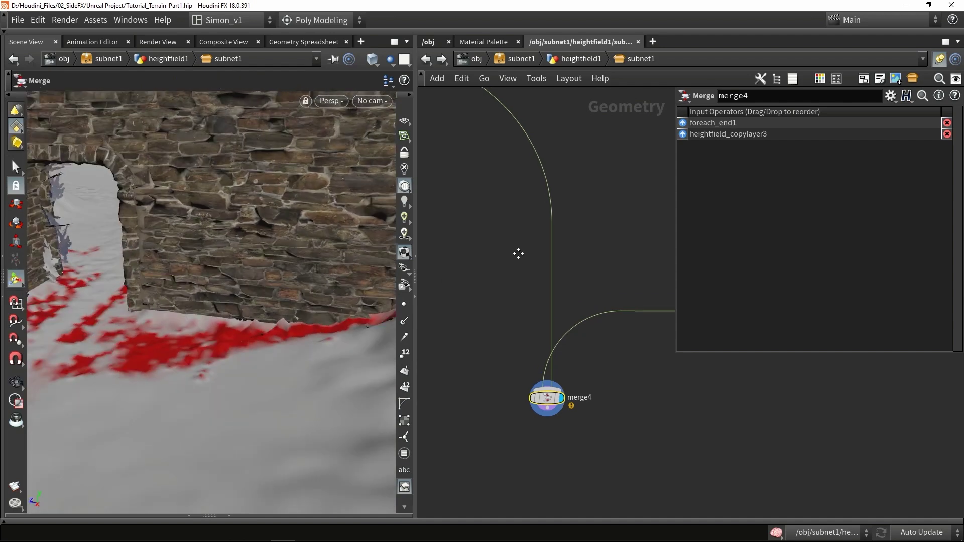
Step: Set the amplitude of heightfield_noise1 to 3
scroll(514, 243, down, 5)
middle_drag(450, 157, 506, 298)
scroll(509, 203, up, 5)
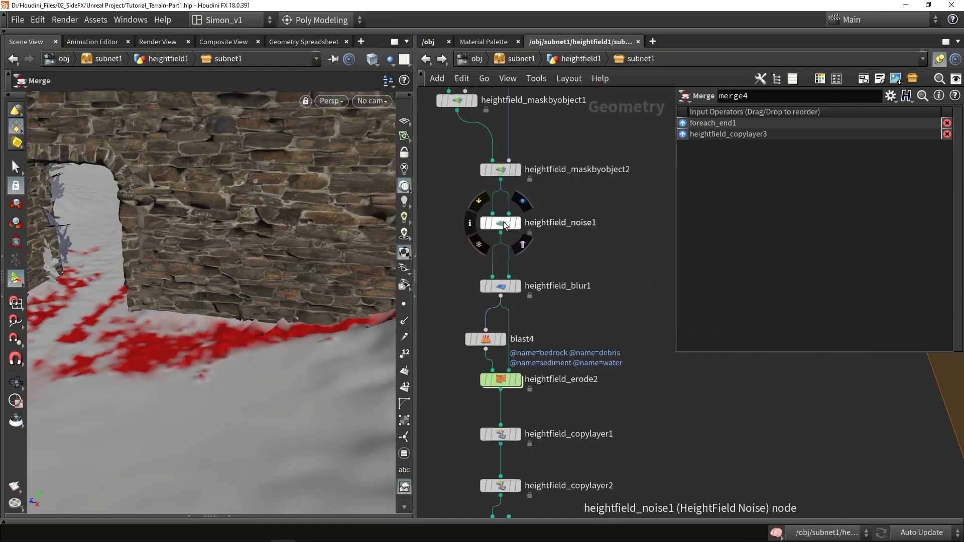
click(500, 223)
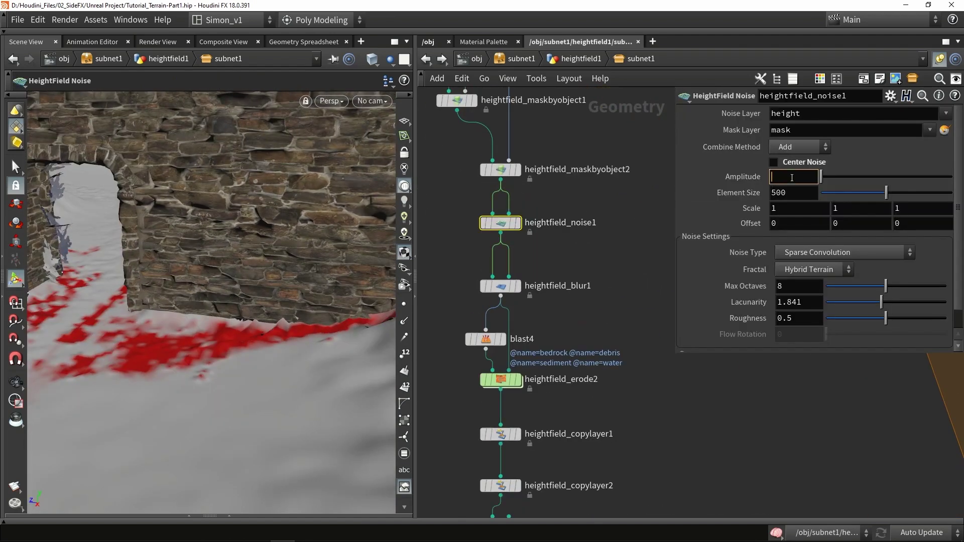
key(Return)
Step: Display heightfield_noise1 and heightfield_maskbyobject2 in turn to compare the terrain and mask at the bridges
alt+drag(307, 296, 276, 287)
scroll(276, 297, down, 3)
click(518, 223)
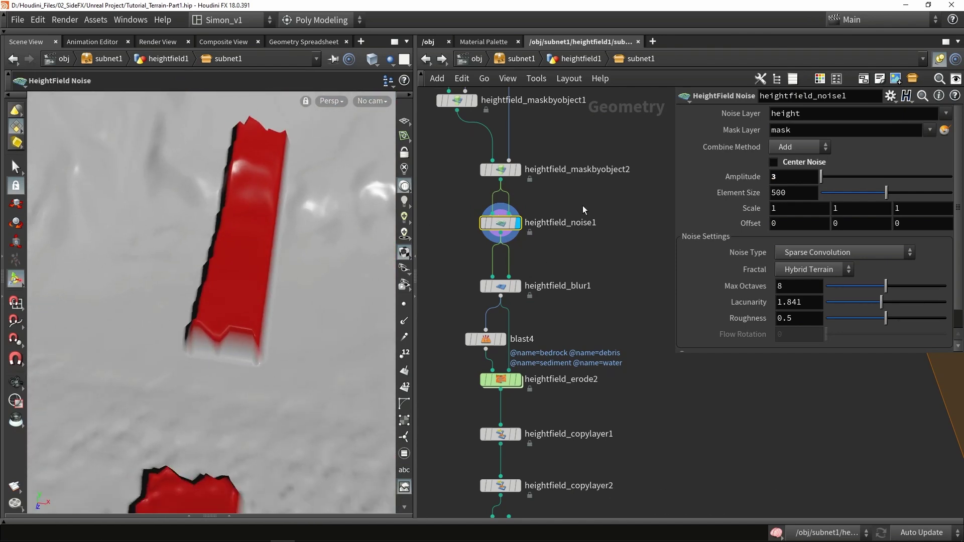
middle_drag(506, 149, 517, 295)
click(517, 296)
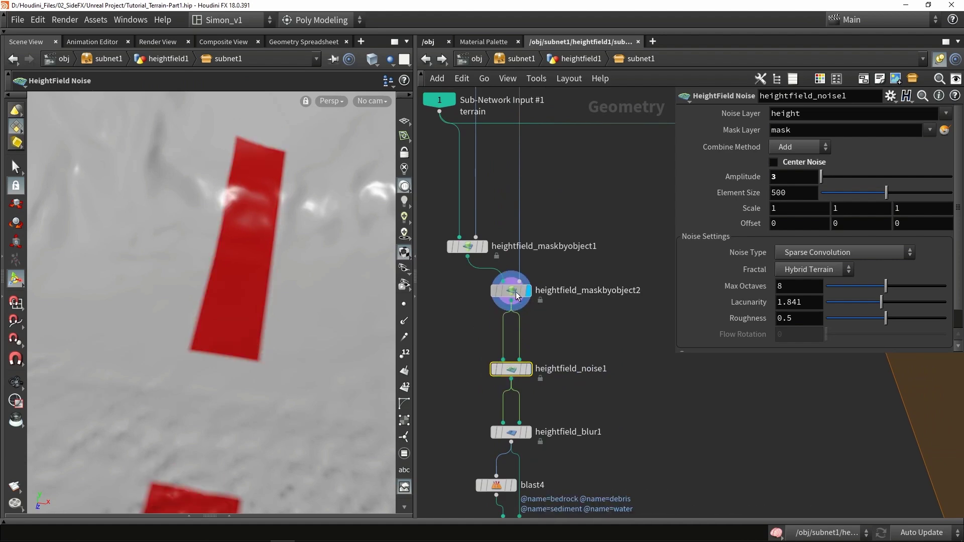
click(517, 295)
Step: Add a HeightField Mask Blur node fed by heightfield_maskbyobject2 and display it
middle_drag(565, 327, 565, 275)
key(Tab)
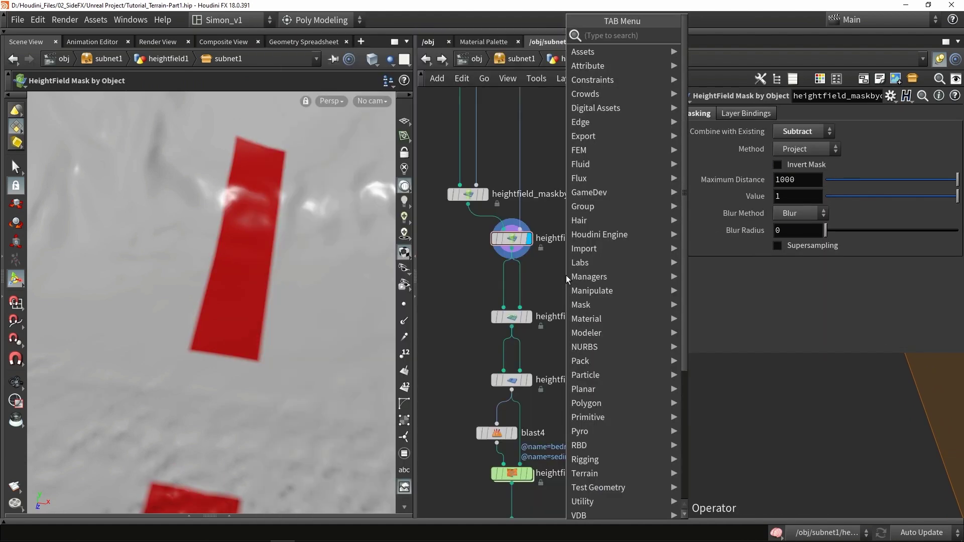
text(mask)
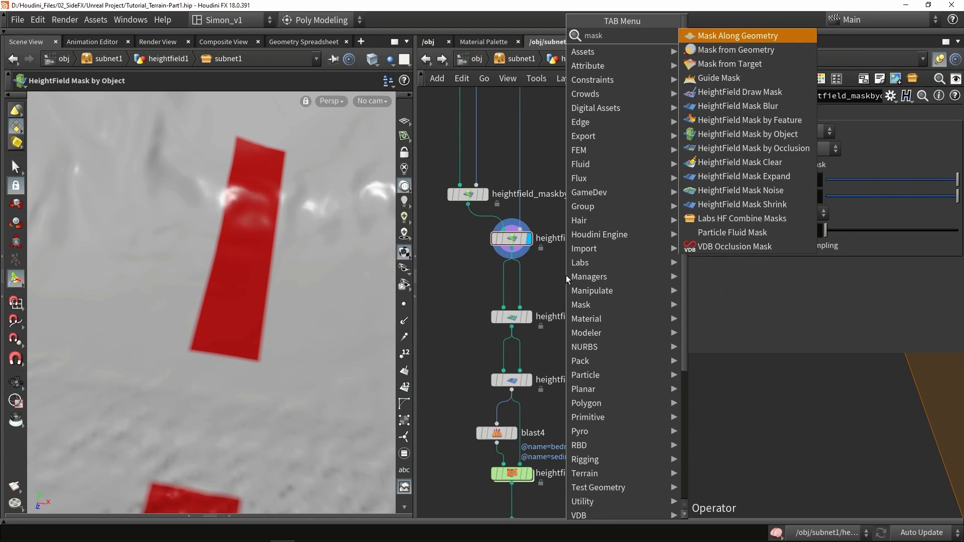
text( blur)
key(Return)
click(565, 275)
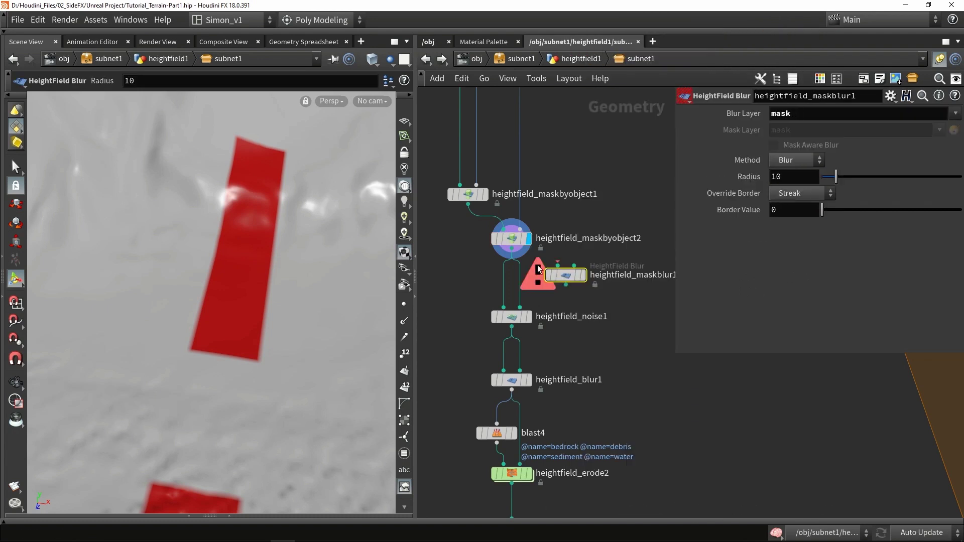
drag(512, 249, 557, 266)
click(583, 275)
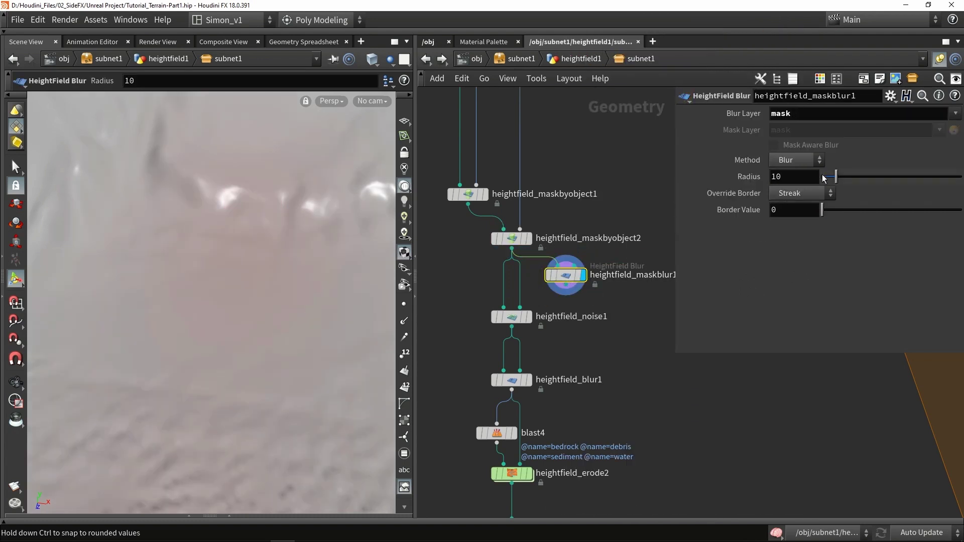
Step: Set the method of heightfield_maskblur1 to Expand and its radius to 0.7
click(802, 194)
click(799, 161)
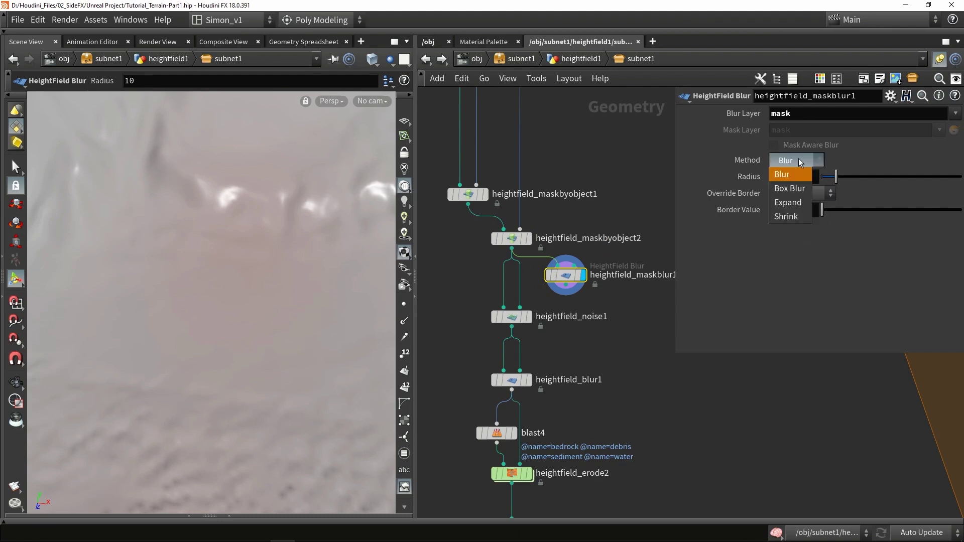
click(795, 206)
drag(836, 176, 823, 179)
Step: Duplicate heightfield_maskblur1, chain the copy after it, and set the copy's method to Blur
alt+drag(566, 275, 595, 312)
key(ctrl+z)
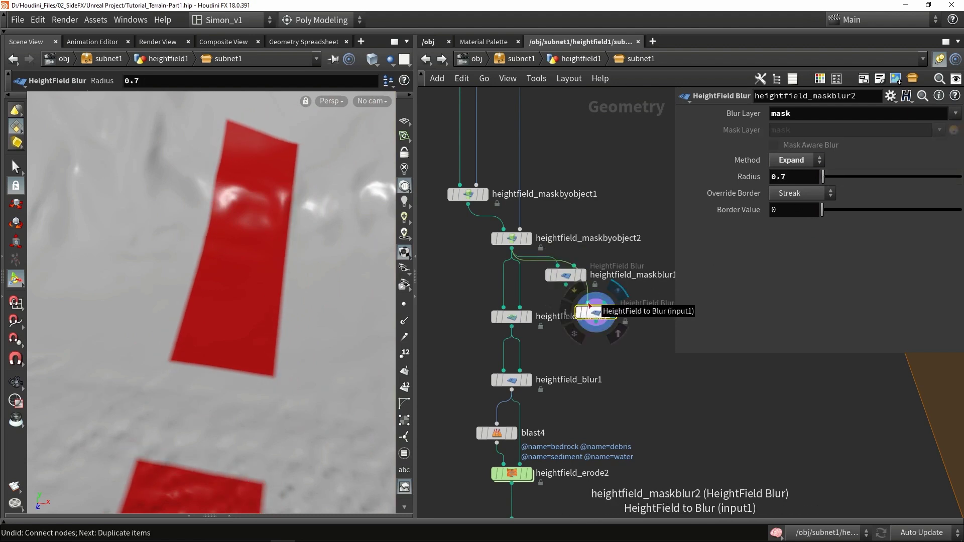
click(791, 162)
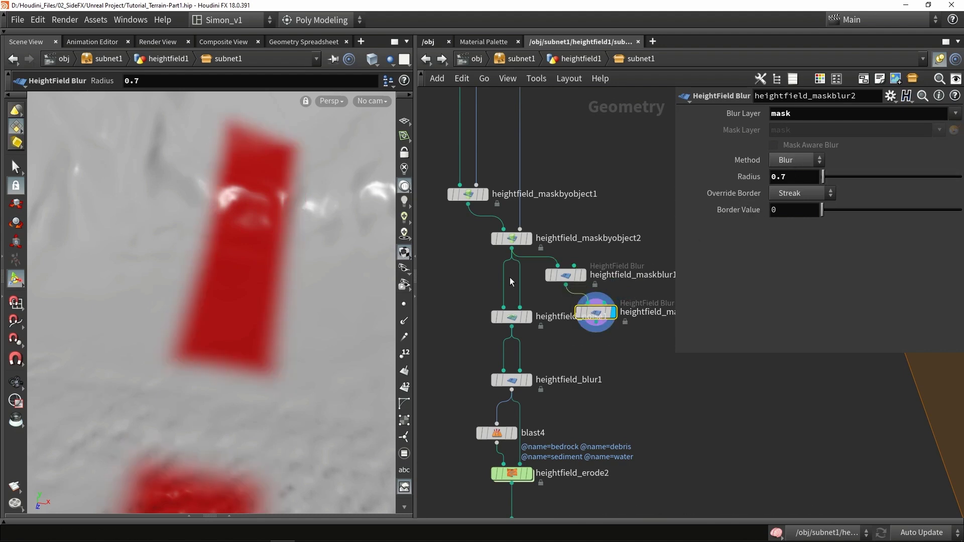
Step: Connect heightfield_maskblur2 to the mask input of heightfield_noise1 and display the noise node
drag(595, 322, 520, 307)
click(529, 316)
alt+drag(286, 306, 201, 302)
scroll(628, 415, down, 5)
scroll(585, 460, up, 5)
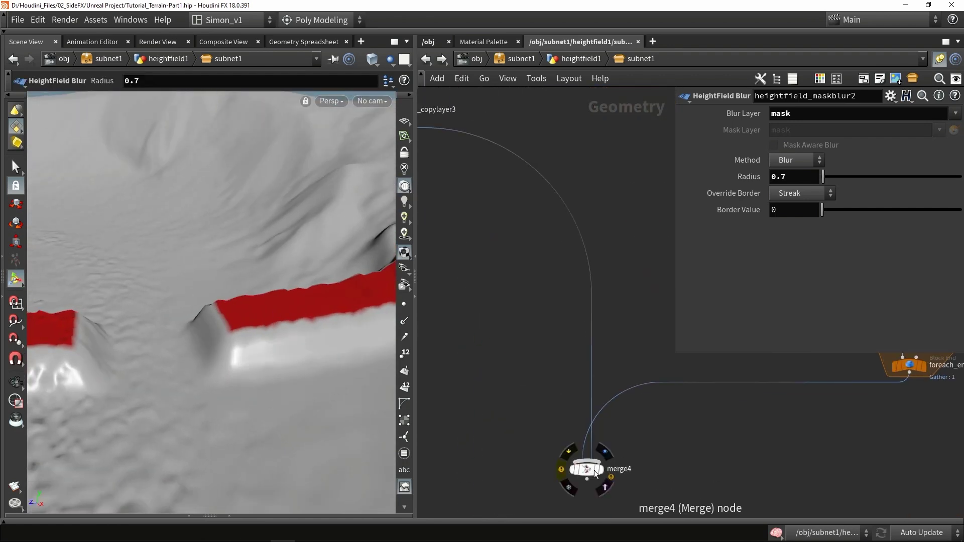
Step: Display merge4 and examine how the terrain and debris mask meet the bridge wall and archway
click(602, 471)
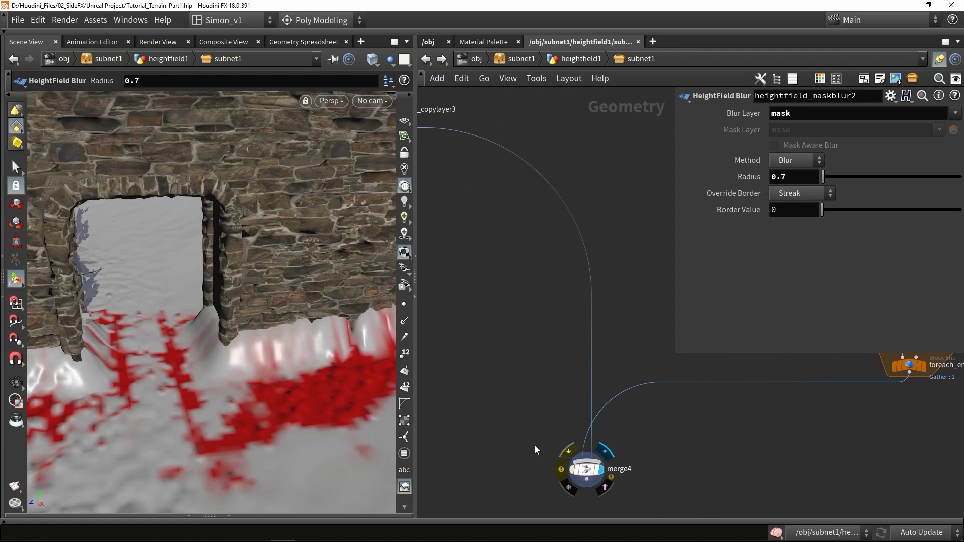
key(Escape)
drag(225, 314, 181, 318)
scroll(181, 317, down, 5)
drag(250, 321, 199, 305)
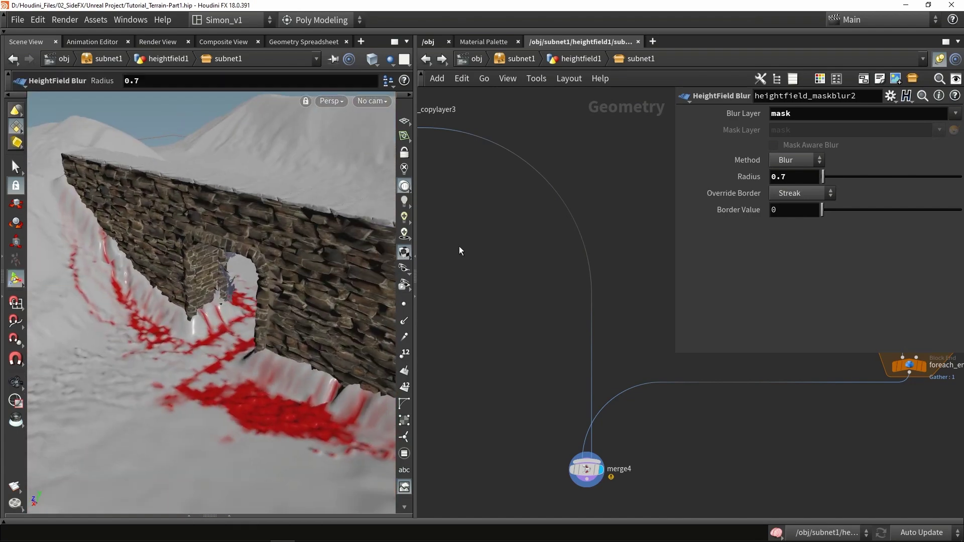
Step: Display heightfield_noise1 and set its amplitude to 1.5
middle_drag(462, 250, 535, 350)
scroll(535, 349, down, 1)
middle_drag(496, 304, 509, 393)
middle_drag(535, 189, 571, 293)
middle_drag(551, 218, 546, 316)
scroll(511, 255, up, 2)
scroll(512, 259, up, 3)
click(508, 257)
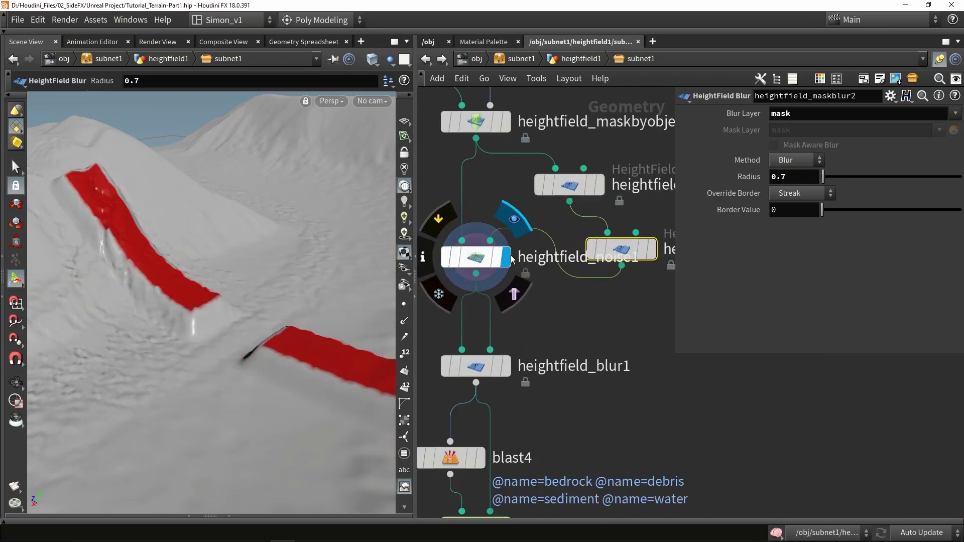
click(476, 257)
click(775, 178)
text(1.5)
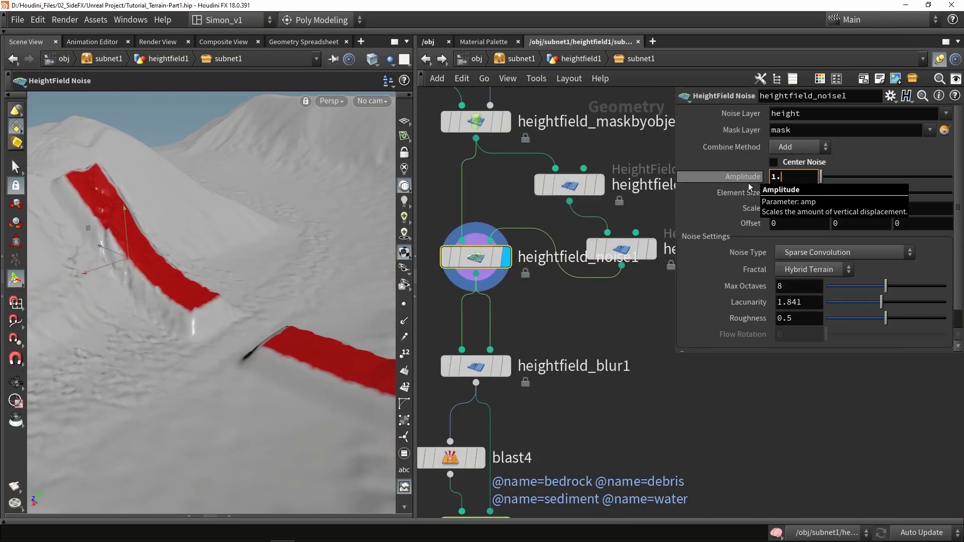
key(Return)
Step: Display merge4 again to check the reduced noise around the base of the stone bridge
scroll(656, 422, down, 4)
middle_drag(673, 472, 617, 306)
middle_drag(621, 411, 598, 282)
scroll(630, 460, up, 3)
click(627, 474)
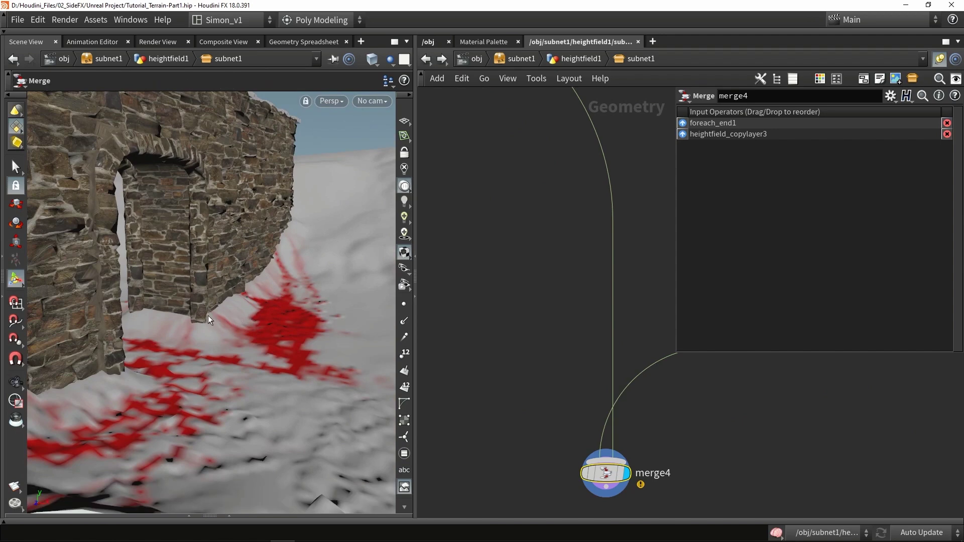
key(Escape)
drag(243, 307, 216, 322)
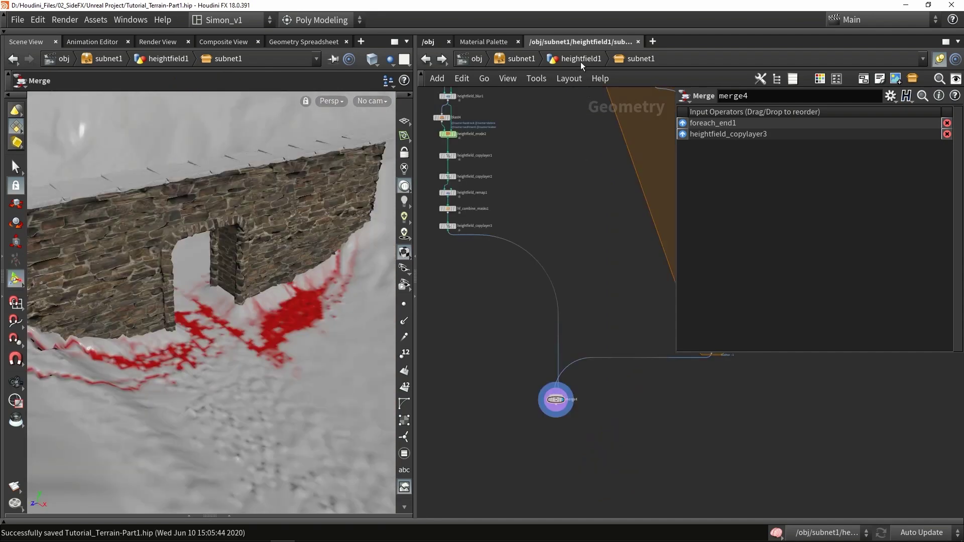
Step: Create a digital asset from subnet1 in the heightfield1 network with the operator name Proc_Terrain_Bridges
click(580, 59)
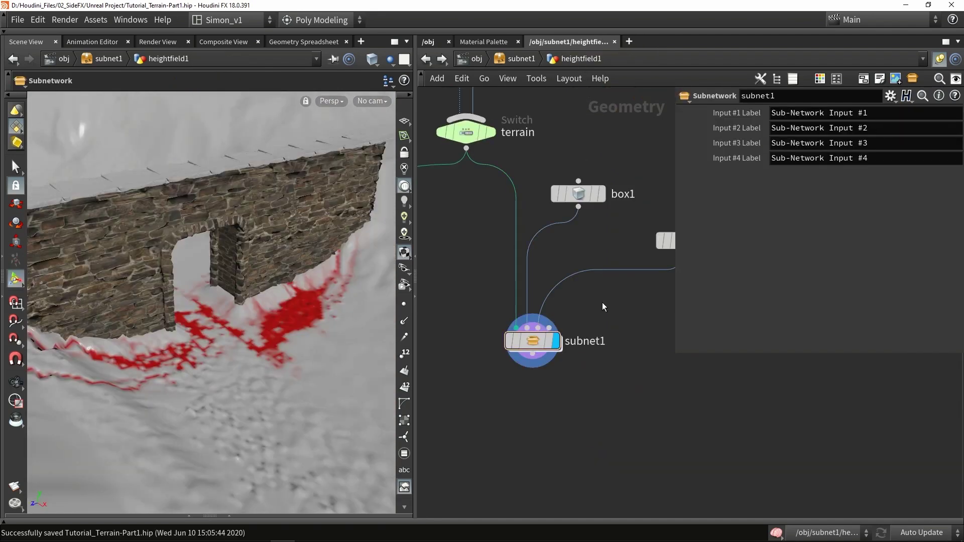
double_click(533, 341)
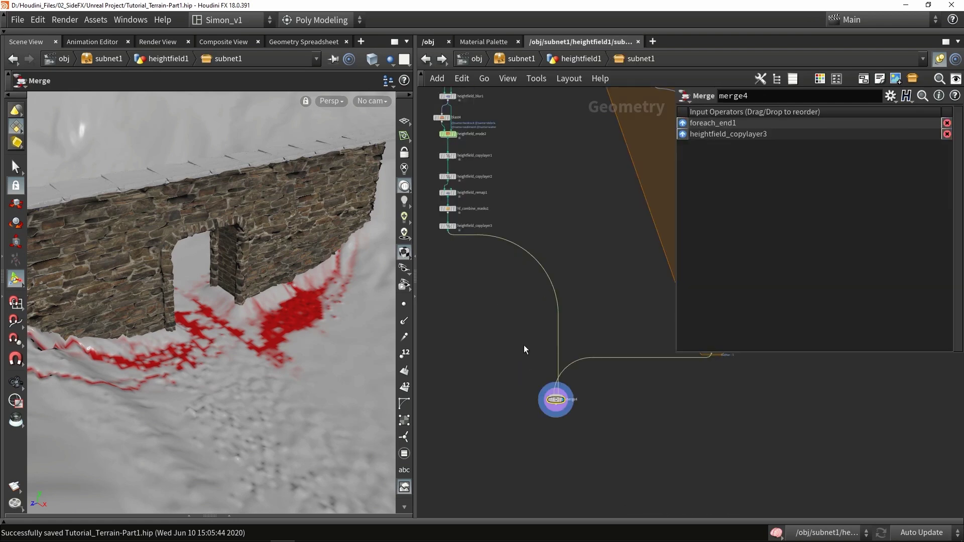
click(570, 59)
drag(531, 342, 492, 353)
right_click(492, 352)
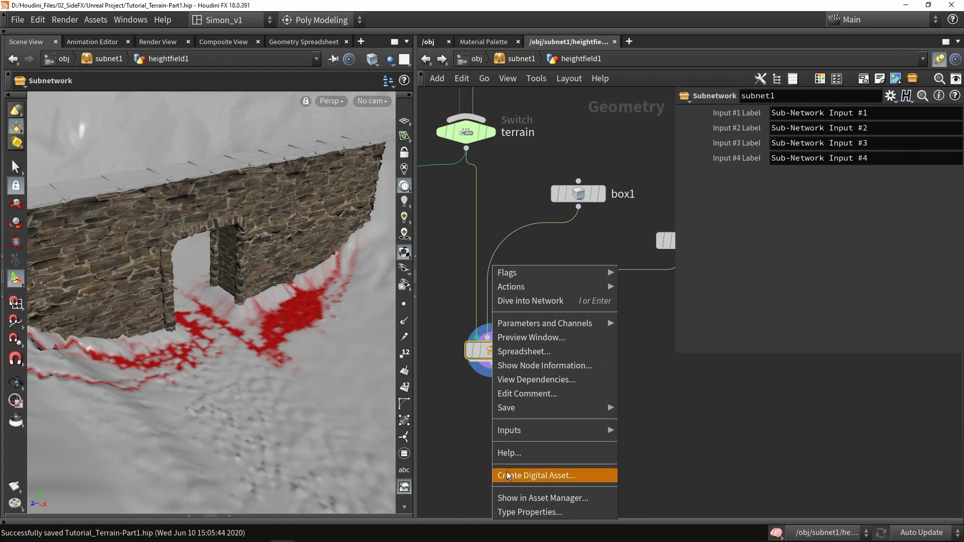
click(491, 475)
text(Proc_)
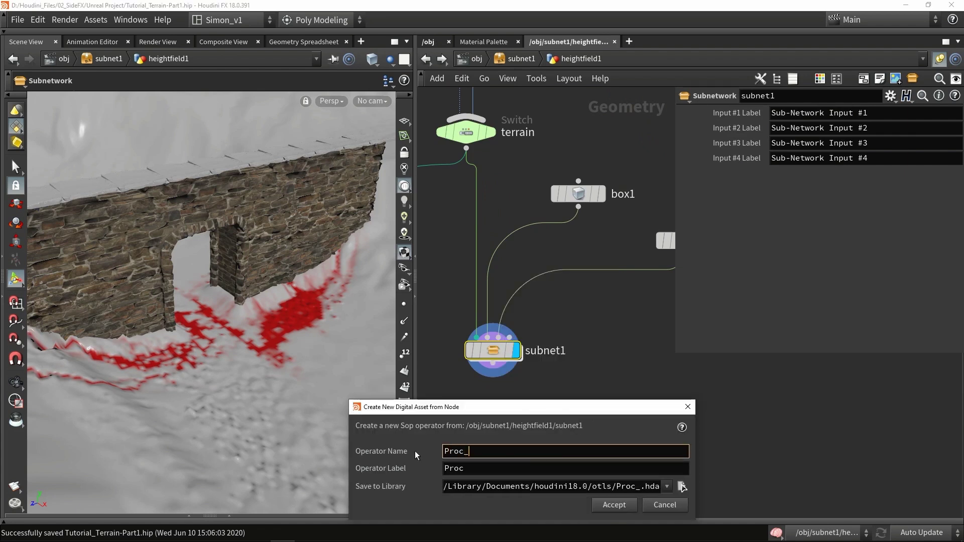
text(Terrain_)
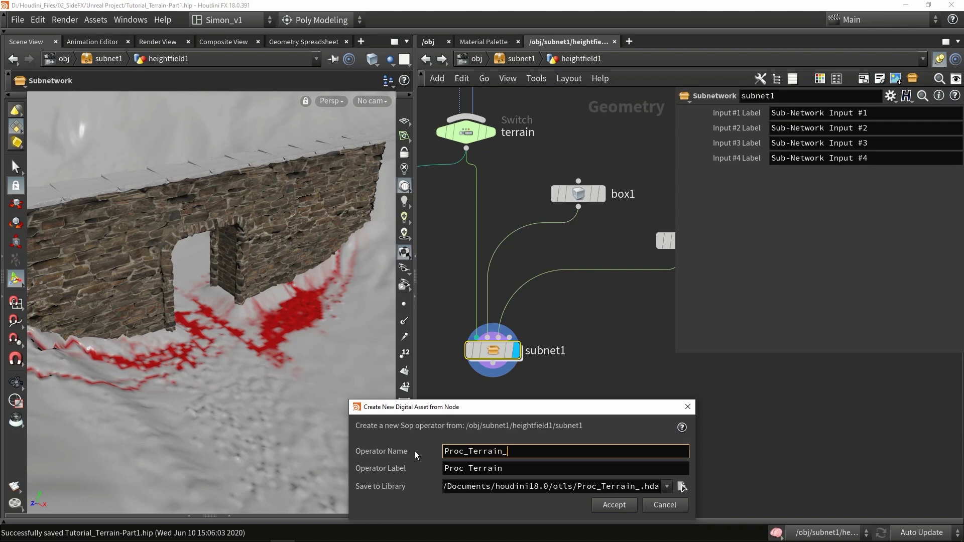
text(Bridges)
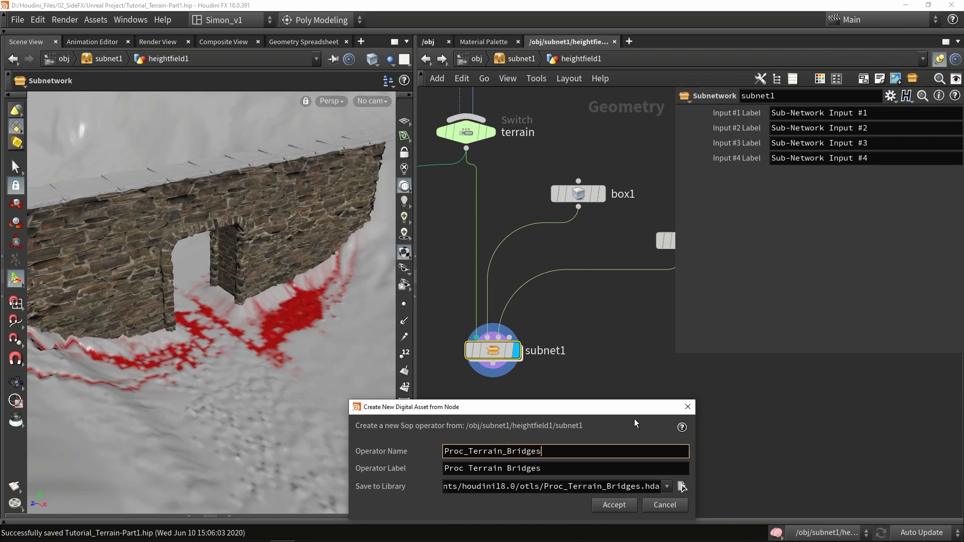
key(Return)
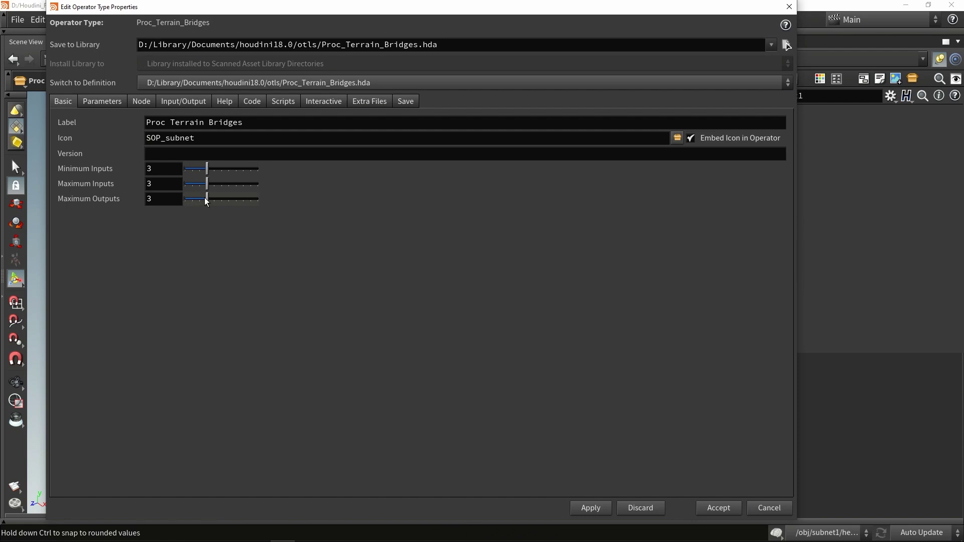
Step: Promote the Tile Scale of detail_mesh1 inside subnet1 to the digital asset's parameters
click(121, 105)
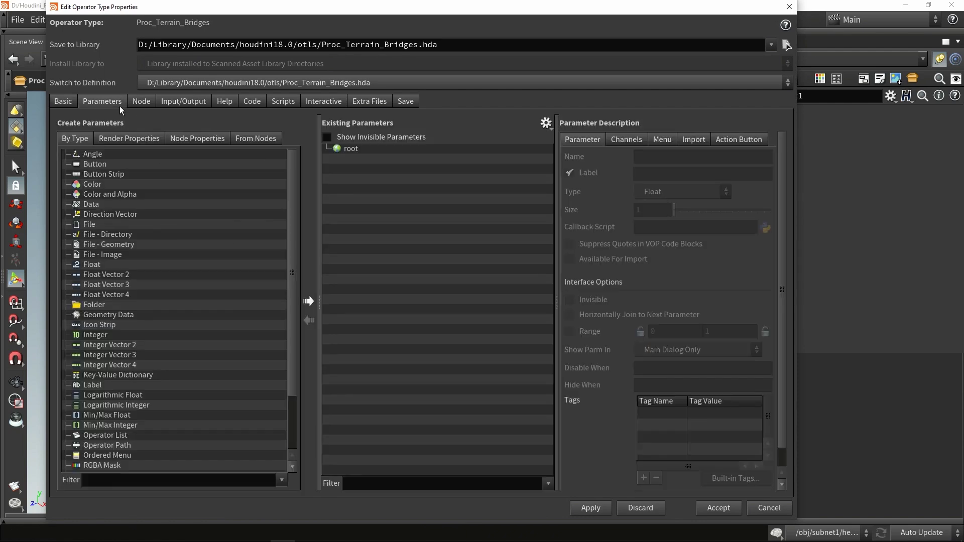
drag(670, 6, 252, 17)
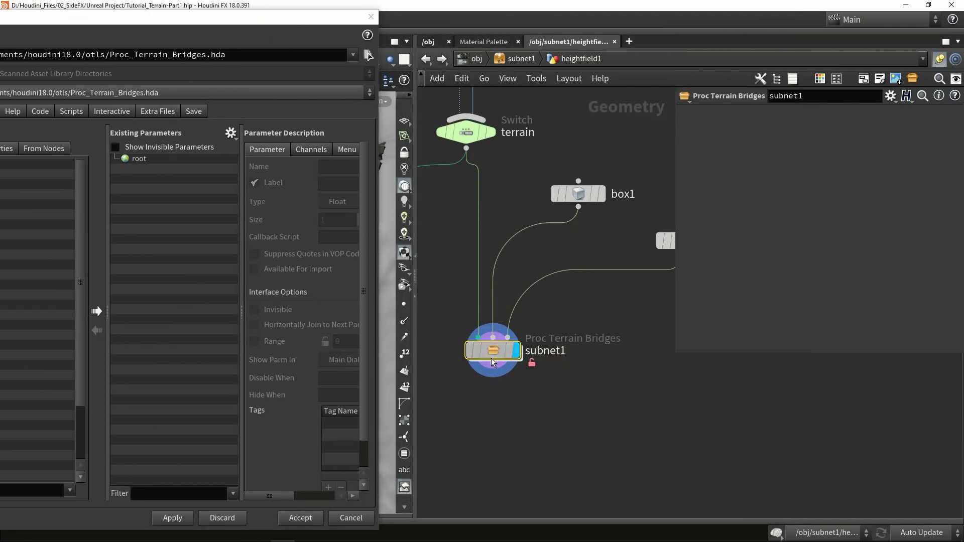
double_click(491, 358)
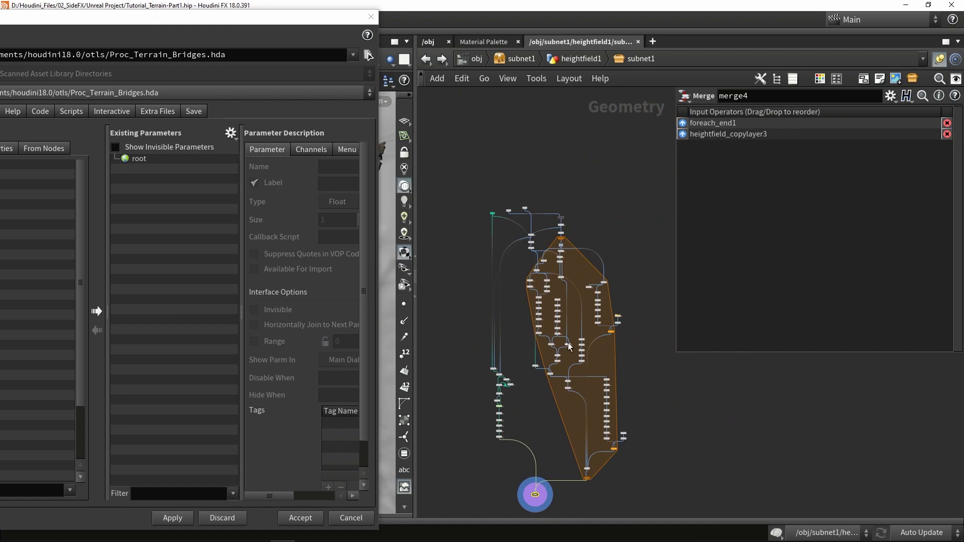
scroll(567, 342, up, 5)
middle_drag(556, 360, 528, 266)
scroll(528, 266, down, 4)
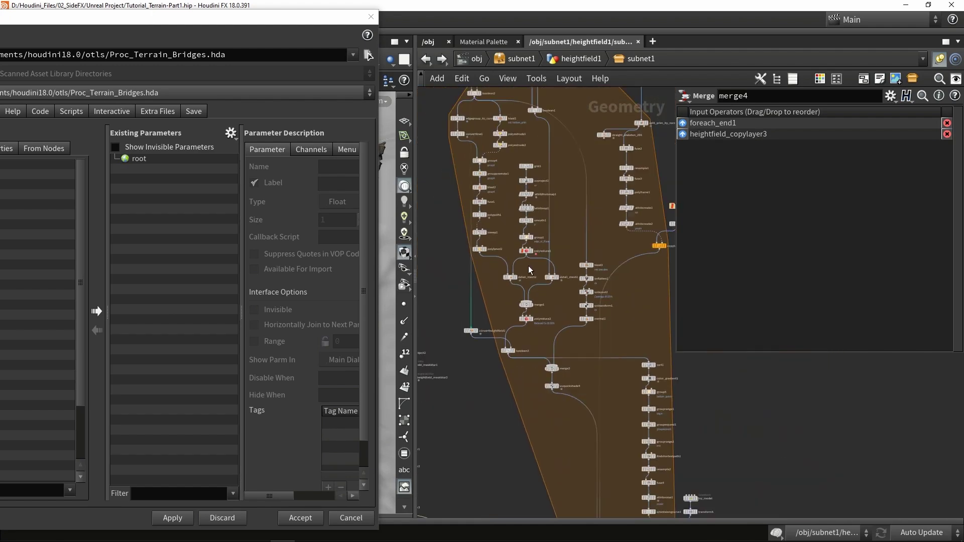
scroll(622, 394, up, 3)
middle_drag(621, 386, 615, 365)
scroll(615, 365, down, 3)
scroll(576, 317, up, 5)
click(529, 318)
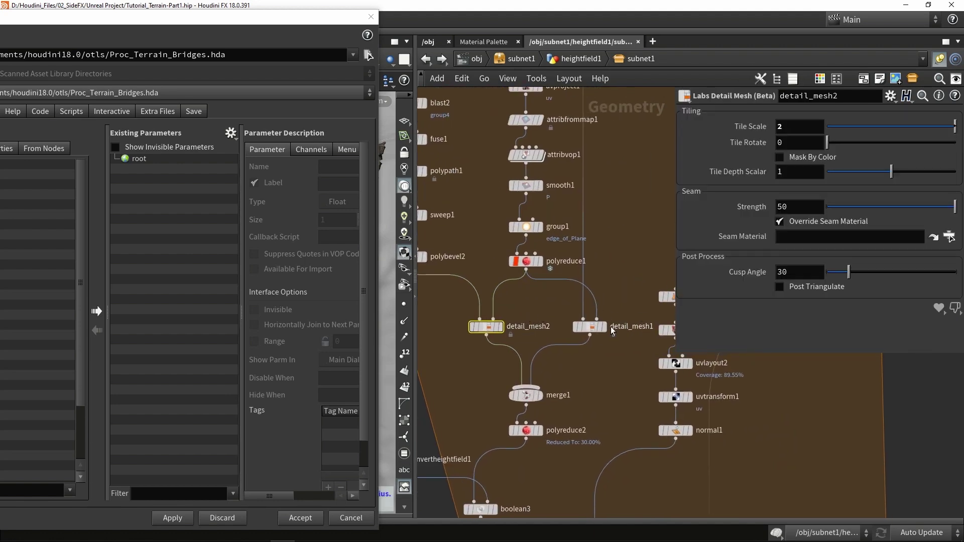
click(590, 326)
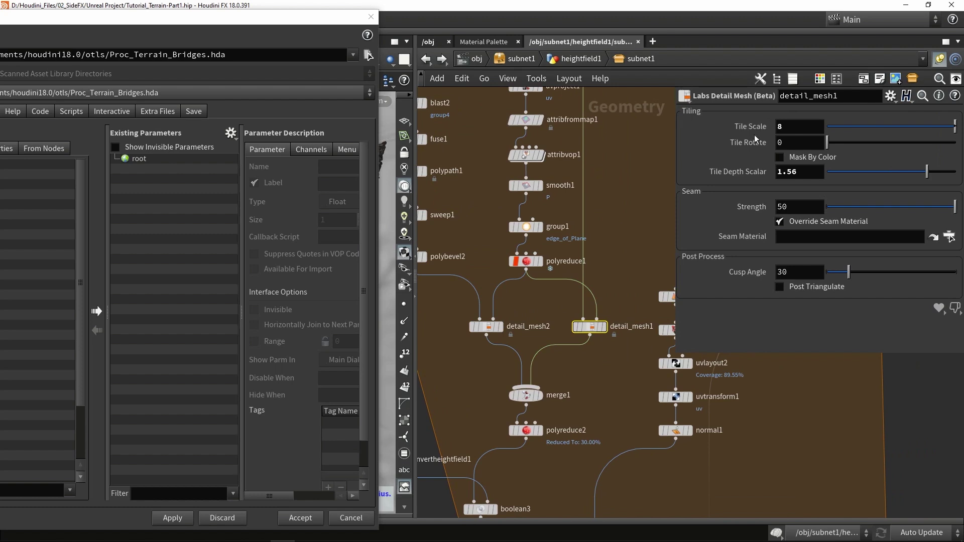
drag(740, 128, 143, 166)
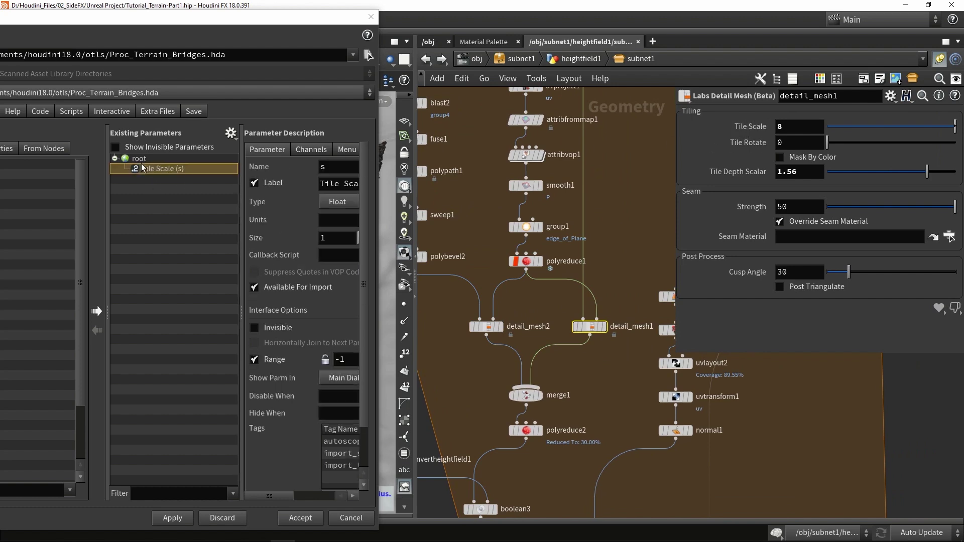
click(338, 183)
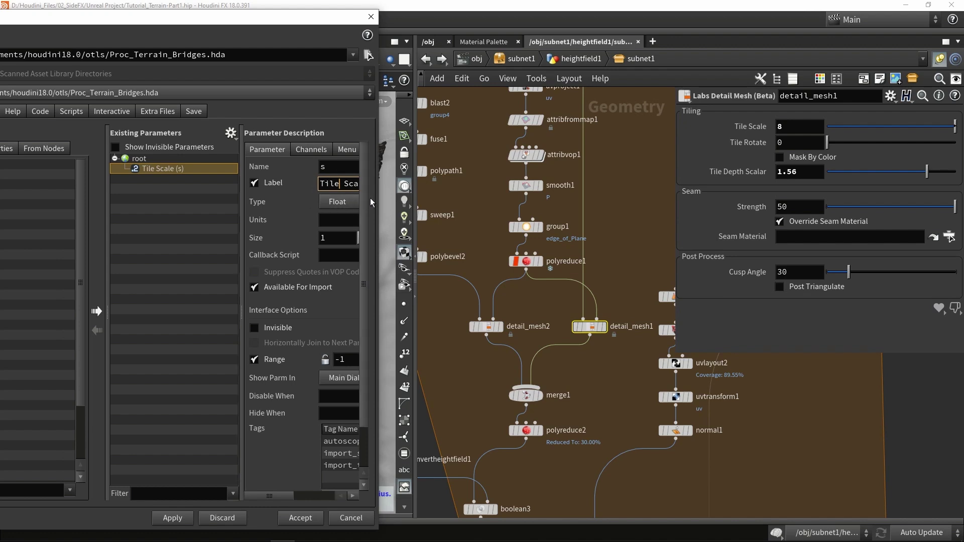
Step: Promote the Percent To Keep value of polyreduce2 to the digital asset's parameters
middle_drag(526, 434, 501, 335)
click(500, 336)
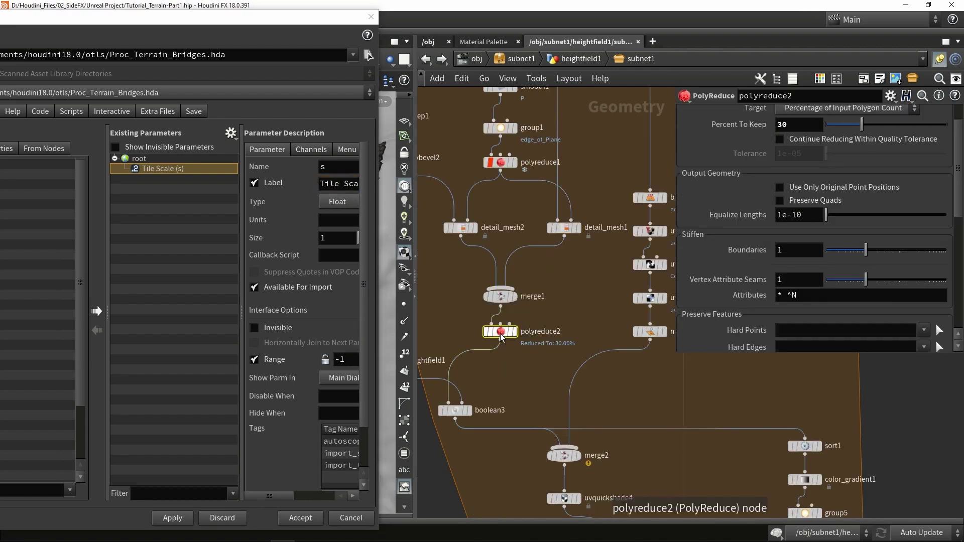
drag(740, 131, 151, 170)
scroll(482, 350, down, 3)
Step: Add a folder labelled ivy to the digital asset's existing parameters
drag(177, 23, 331, 16)
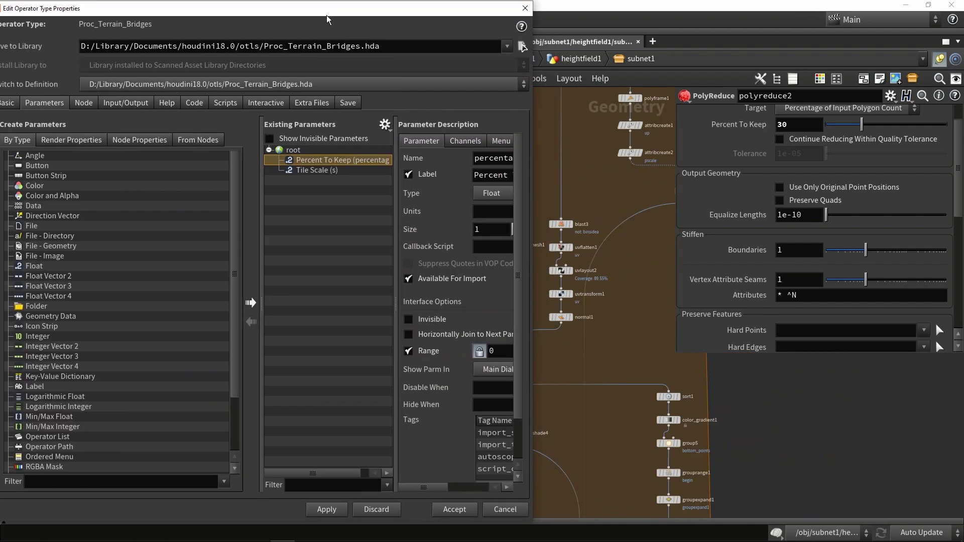
drag(32, 306, 345, 226)
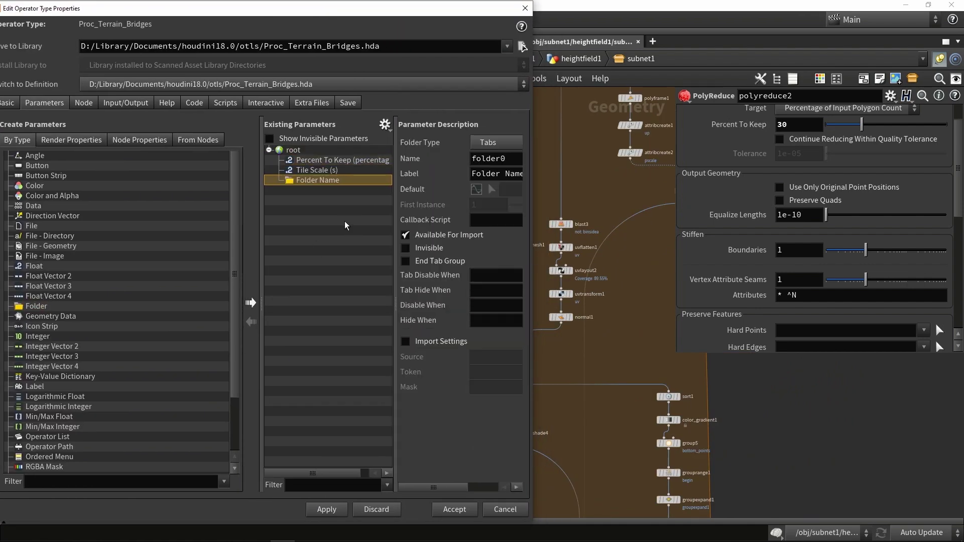
triple_click(482, 173)
text(ivy)
Step: Promote the point sort Seed of sort1 into the ivy parameter folder
middle_drag(610, 435, 569, 353)
scroll(568, 352, up, 1)
click(642, 305)
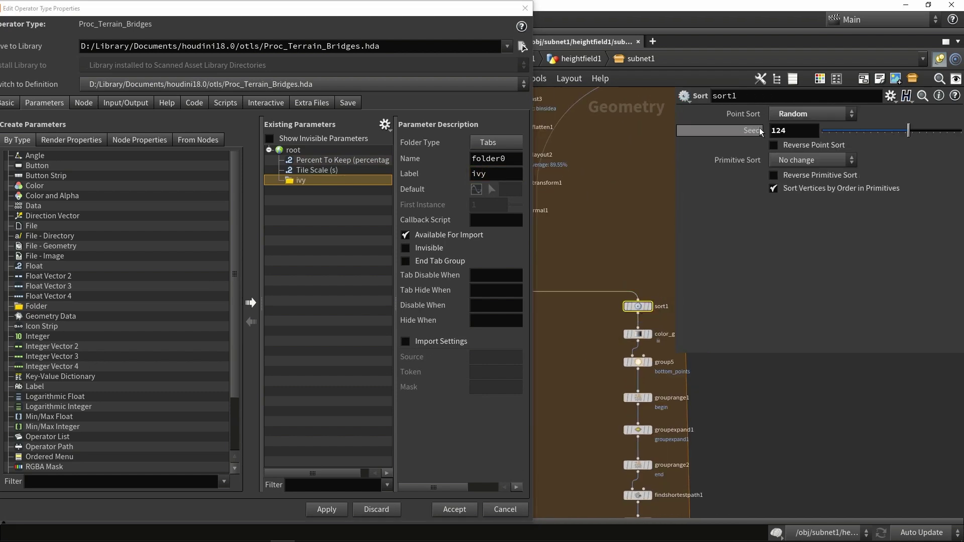
drag(323, 181, 324, 183)
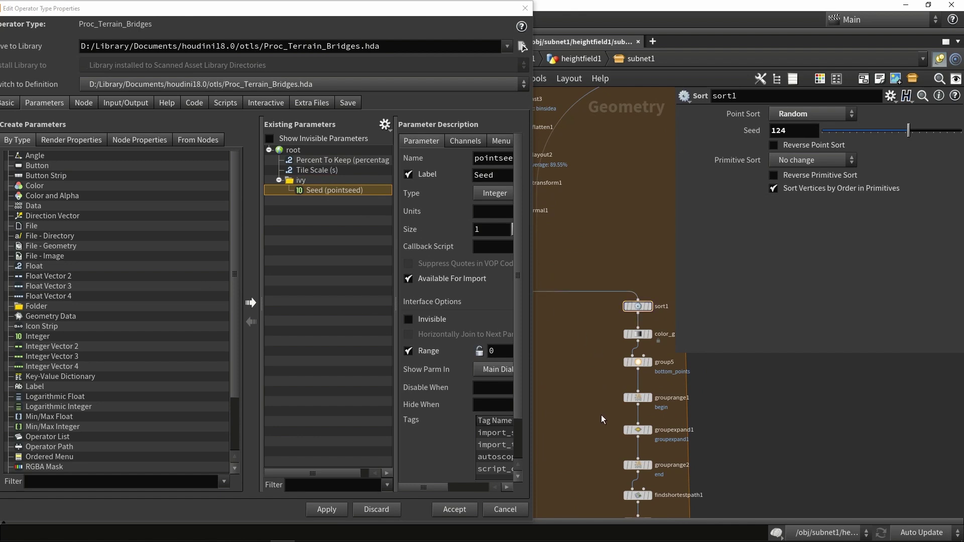
middle_drag(601, 415, 567, 309)
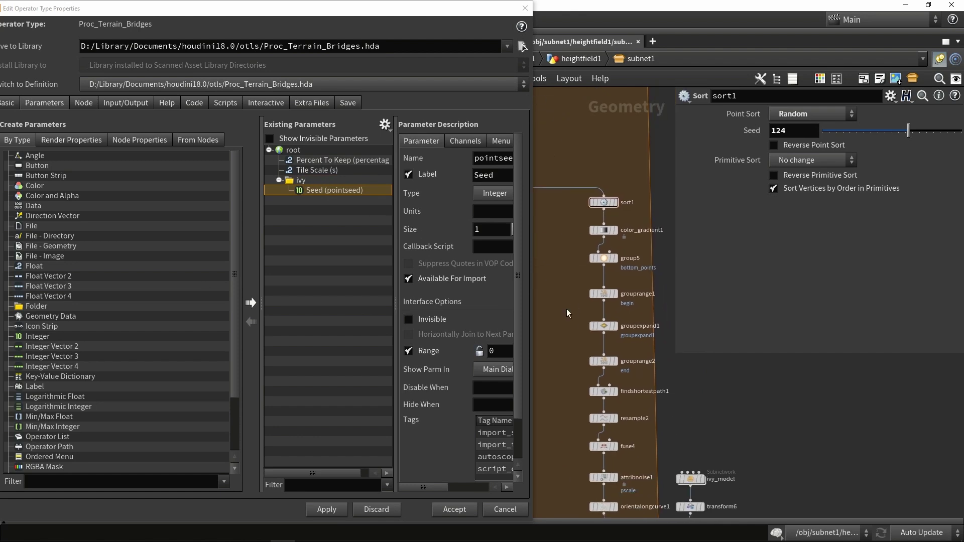
Step: Promote the End value of grouprange1 into the ivy folder and label it Starting points
click(603, 293)
drag(786, 234, 304, 190)
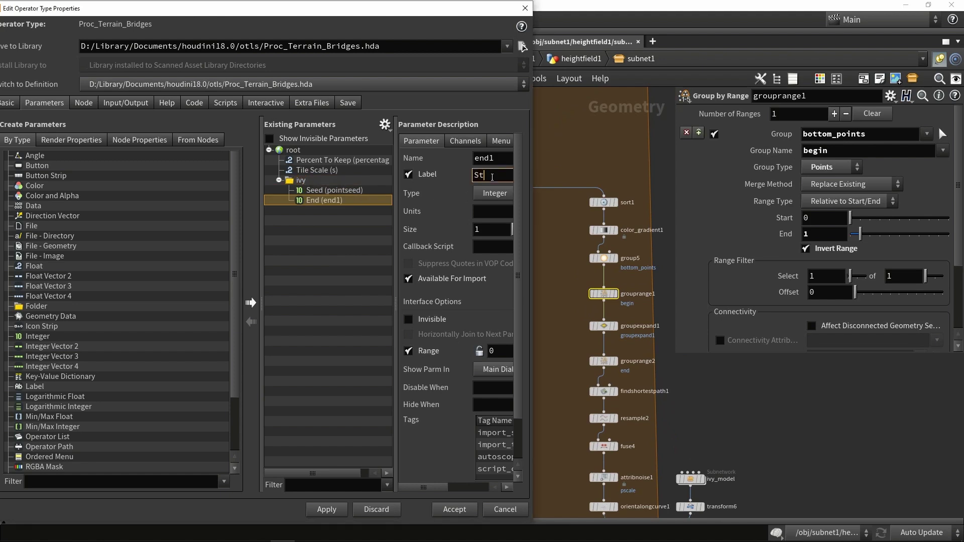
click(492, 175)
text(Starting points)
key(Return)
Step: Promote attribnoise1's remap Minimum and Maximum into the ivy folder, labelled scale Minimum and scale Maximum
middle_drag(568, 381, 572, 275)
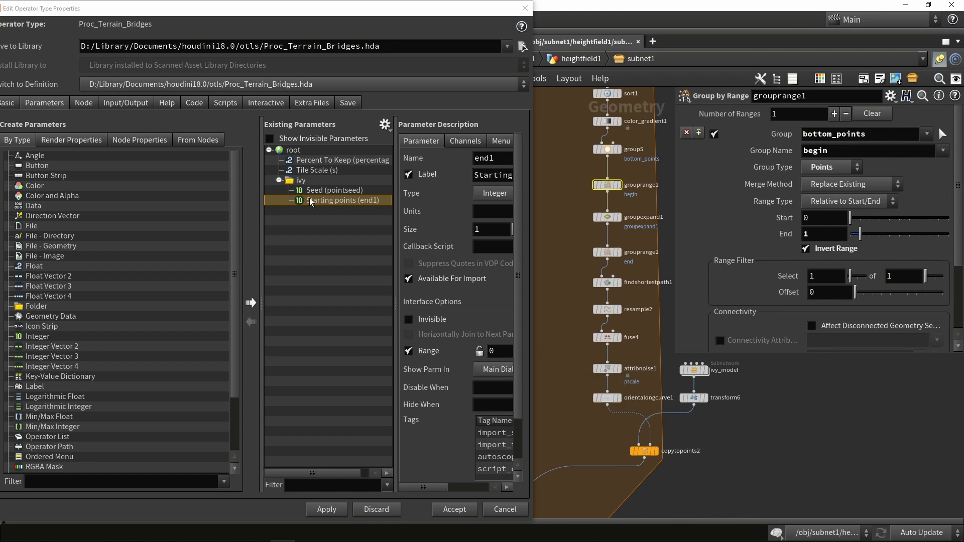
middle_drag(581, 368, 618, 387)
click(645, 388)
drag(757, 286, 305, 184)
drag(748, 299, 327, 216)
text(ale)
key(Return)
click(357, 222)
text(le)
key(Return)
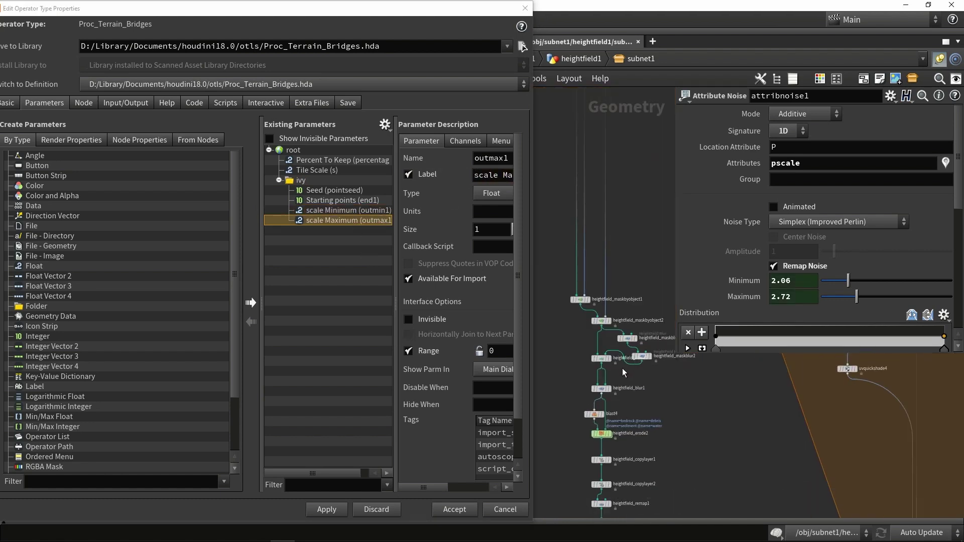
Step: Promote the Amplitude of heightfield_noise1 above the ivy folder and label it Terrain integration
scroll(617, 384, up, 4)
scroll(617, 374, down, 2)
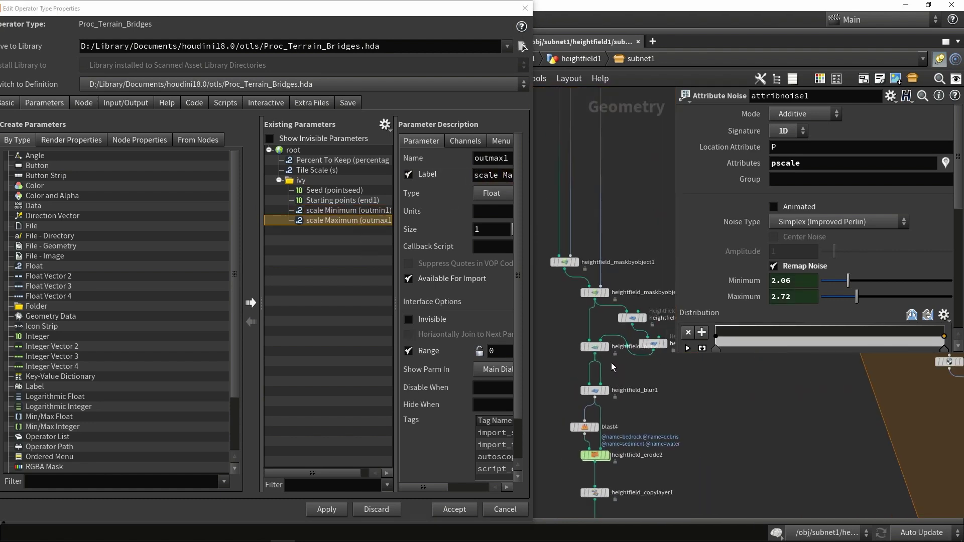
click(595, 346)
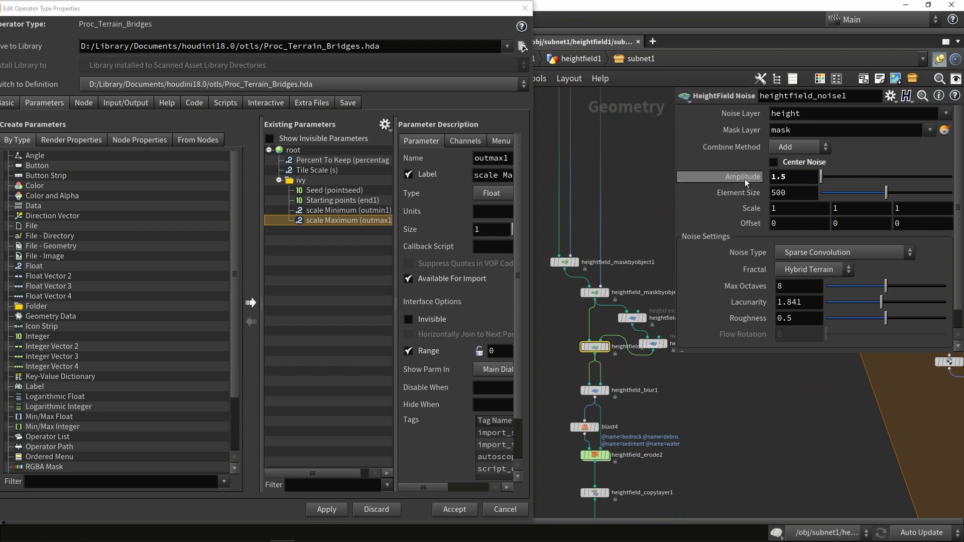
drag(303, 173, 304, 173)
double_click(511, 174)
text(Terrain)
text(integration)
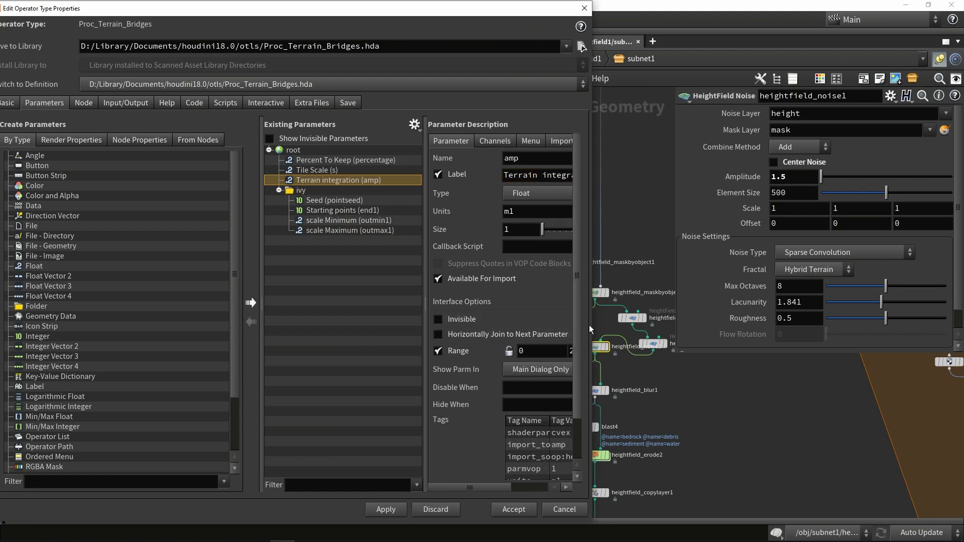
Step: Change the upper range limit of the Terrain integration parameter and accept the digital asset's property changes
drag(591, 324, 685, 340)
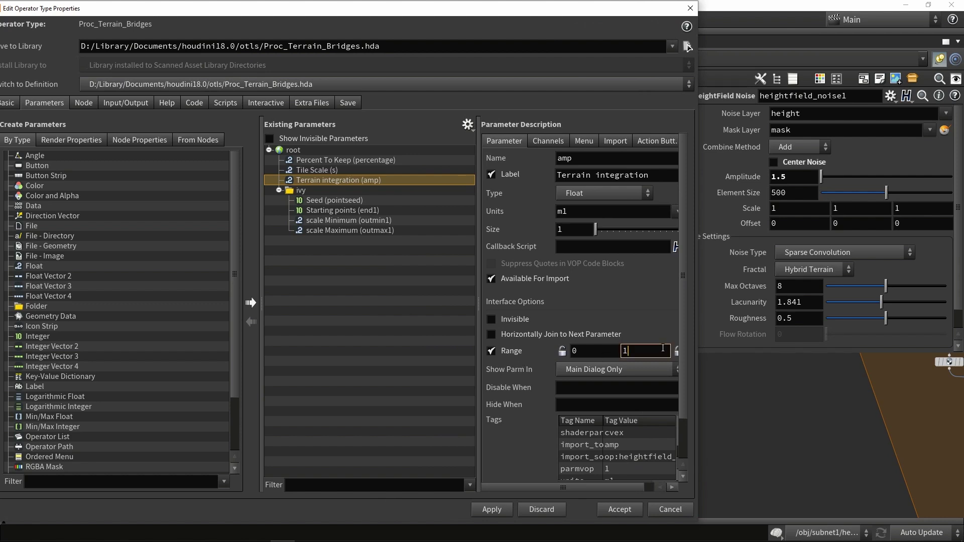
drag(699, 363, 507, 363)
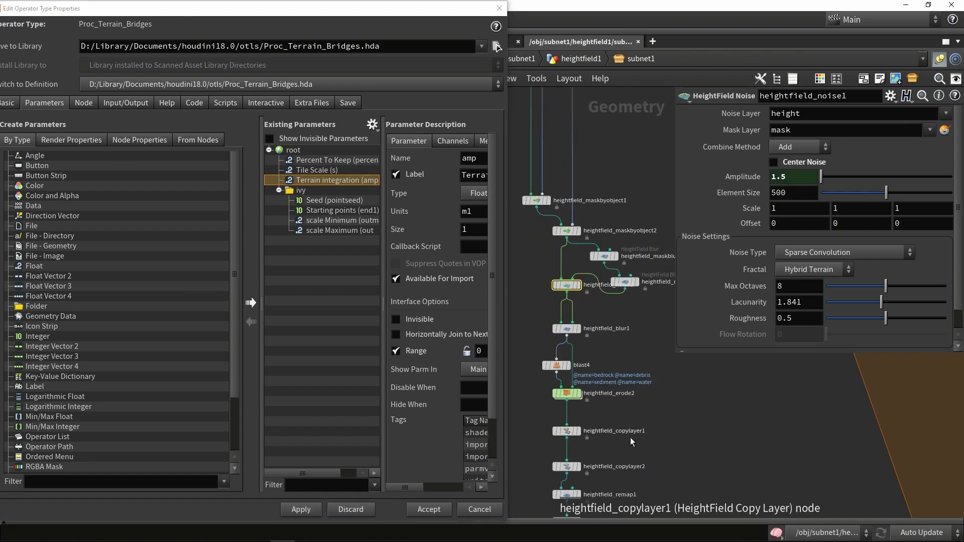
middle_drag(662, 450, 584, 324)
middle_drag(618, 395, 597, 347)
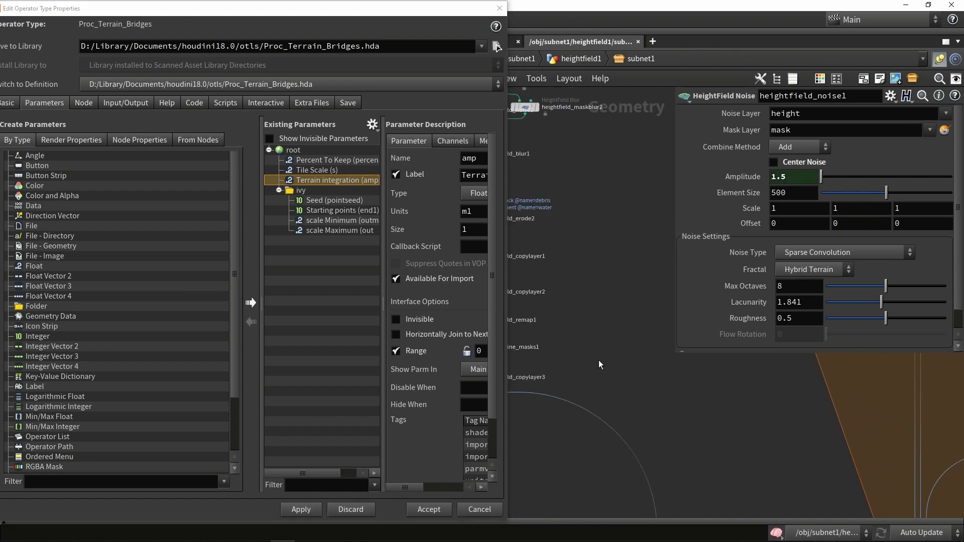
click(430, 509)
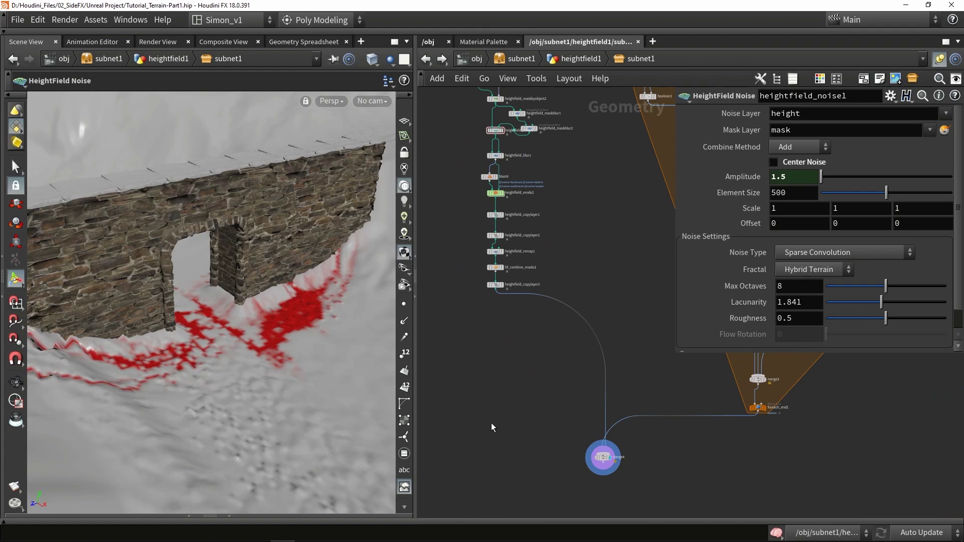
Step: Add an Output node below the heightfield chain and feed it from heightfield_copylayer3
key(Tab)
text(output)
key(Return)
click(491, 422)
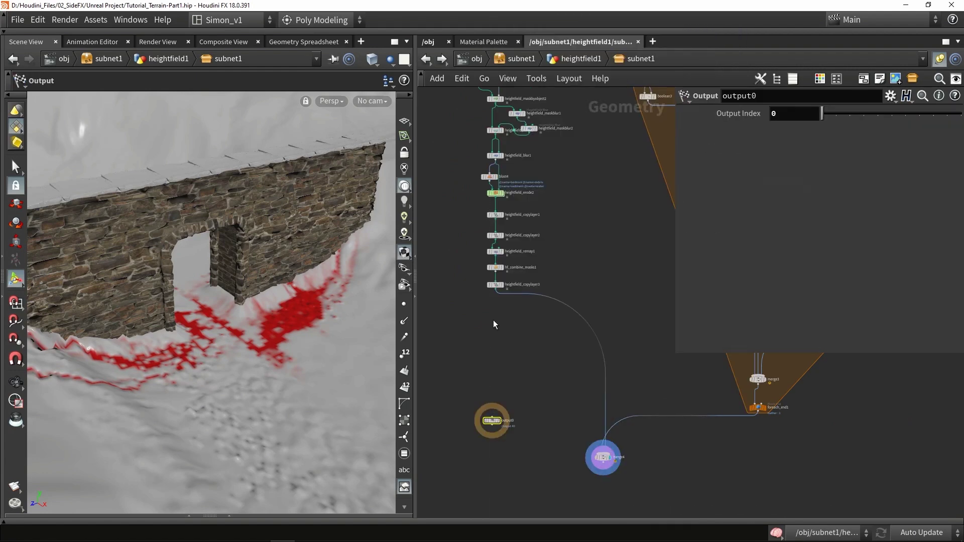
drag(495, 290, 491, 416)
scroll(492, 421, up, 3)
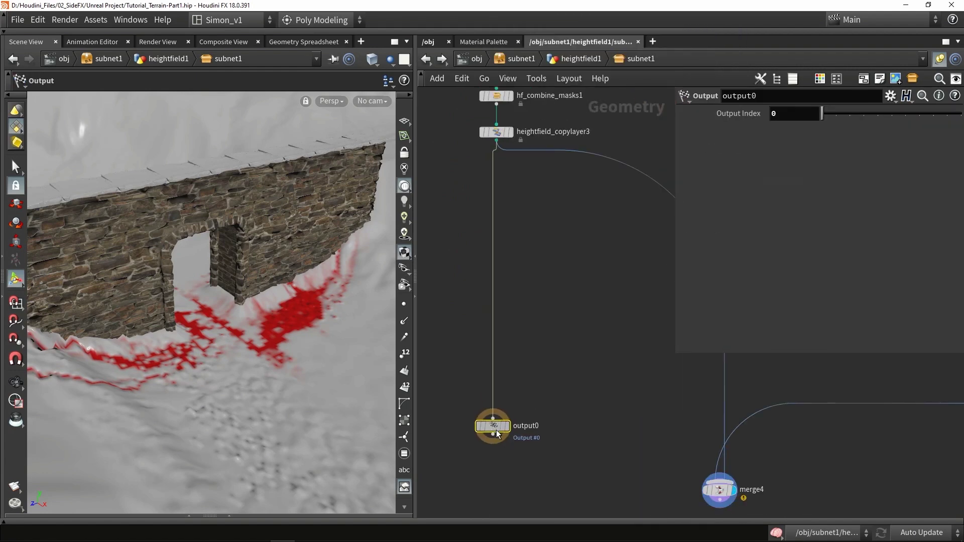
Step: Duplicate the output node twice below the bridge loop and feed both copies from foreach_end1
scroll(540, 340, down, 4)
middle_drag(522, 345, 480, 334)
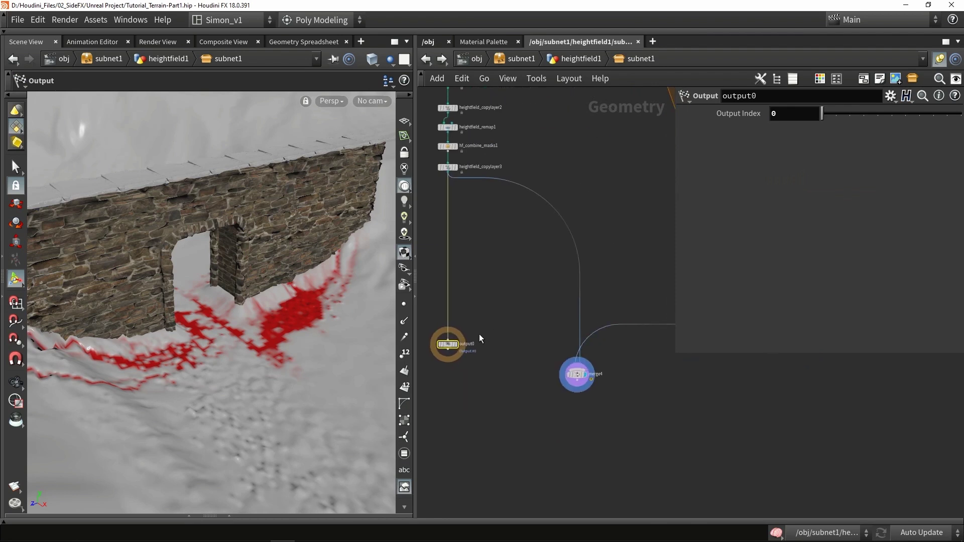
scroll(467, 340, down, 1)
alt+drag(454, 344, 604, 360)
middle_drag(642, 339, 538, 342)
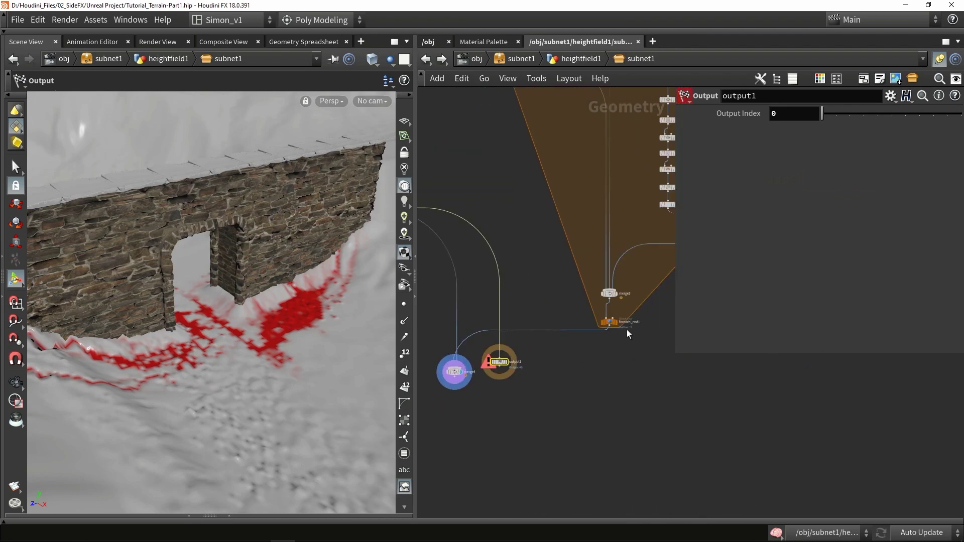
drag(499, 361, 550, 377)
scroll(609, 348, up, 2)
drag(609, 317, 630, 385)
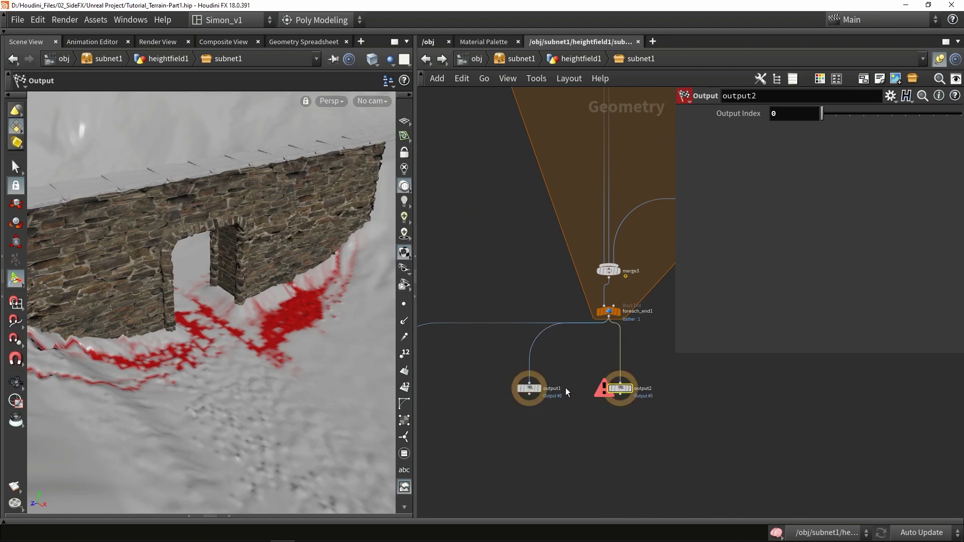
Step: Set the Output Index to 1 on output1 and 2 on output2, and space the two nodes apart
click(533, 390)
double_click(791, 114)
text(1)
key(Return)
click(621, 388)
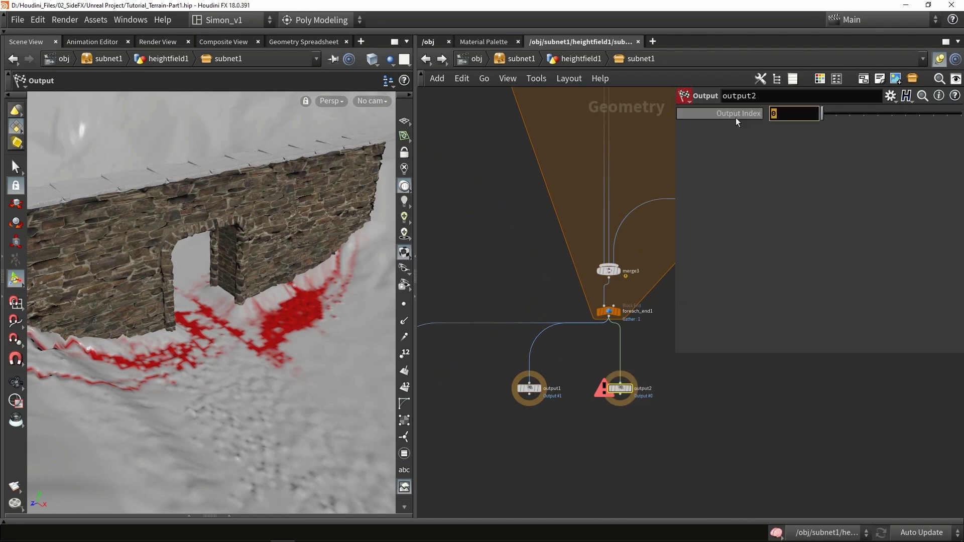
text(2)
key(Return)
scroll(622, 391, up, 2)
drag(622, 388, 678, 388)
drag(745, 457, 549, 420)
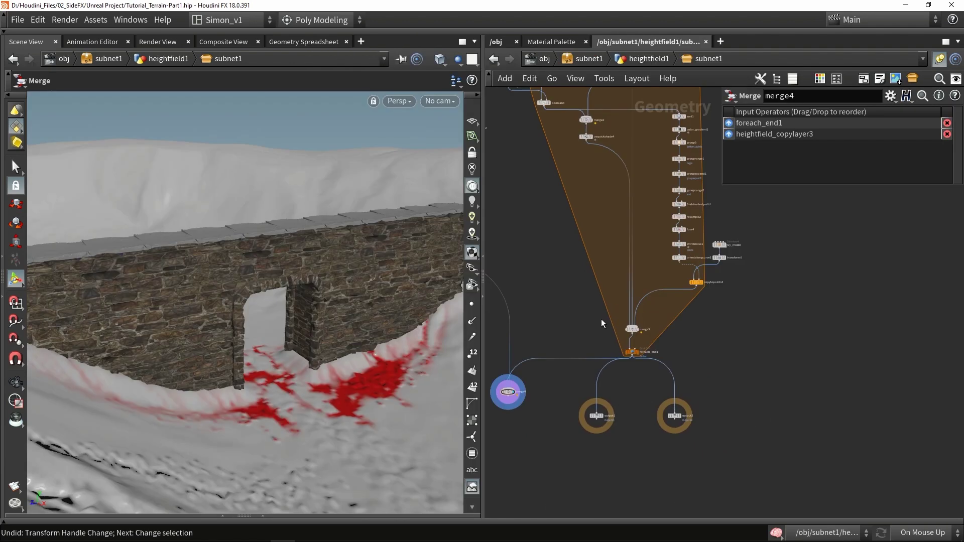
Step: Display orientalongcurve1 and examine the ivy branch curves
scroll(602, 321, up, 1)
scroll(602, 281, up, 3)
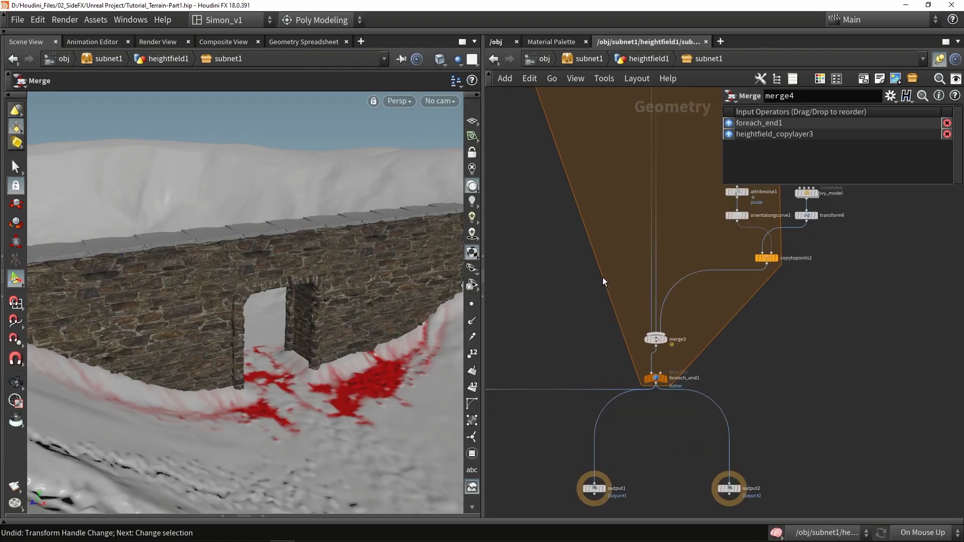
click(714, 238)
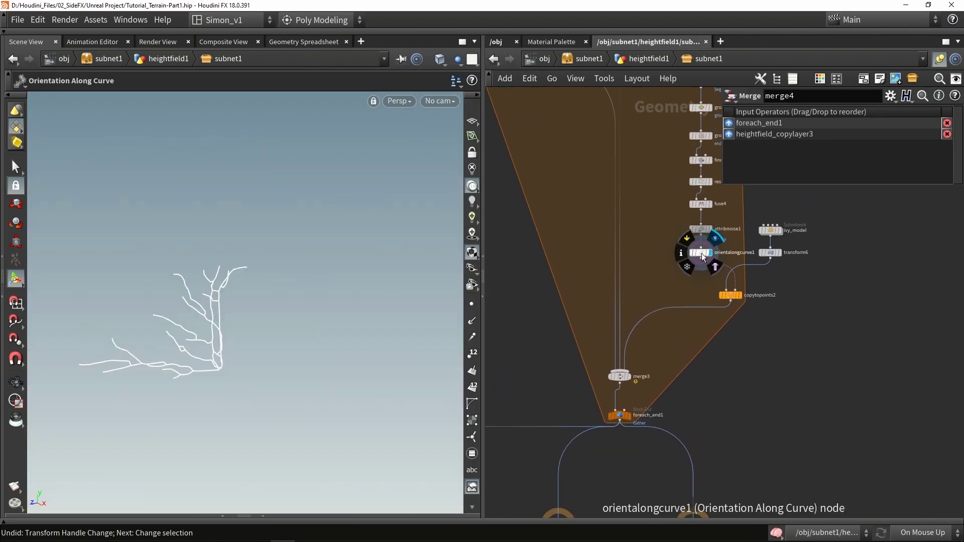
click(701, 253)
alt+drag(336, 313, 392, 300)
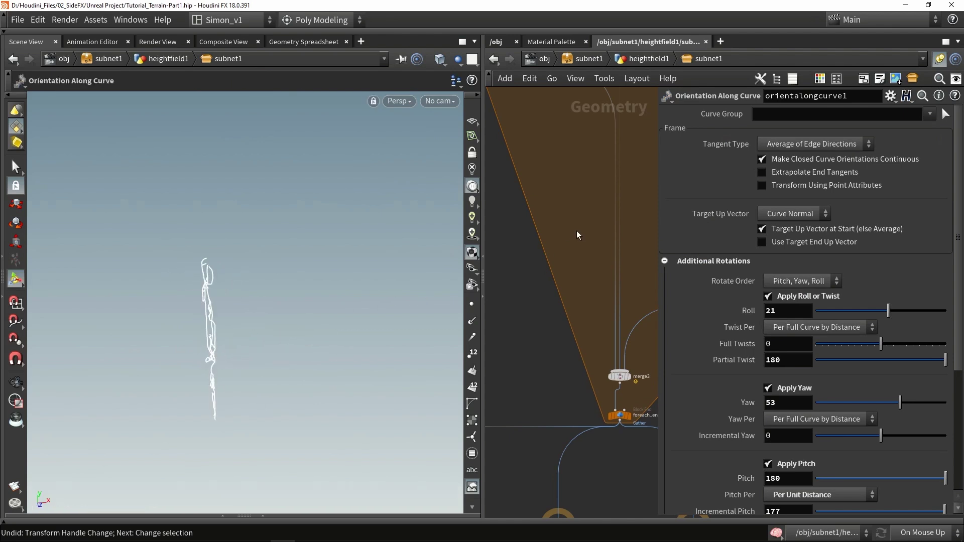
scroll(586, 214, down, 4)
middle_drag(604, 153, 532, 372)
scroll(552, 226, up, 4)
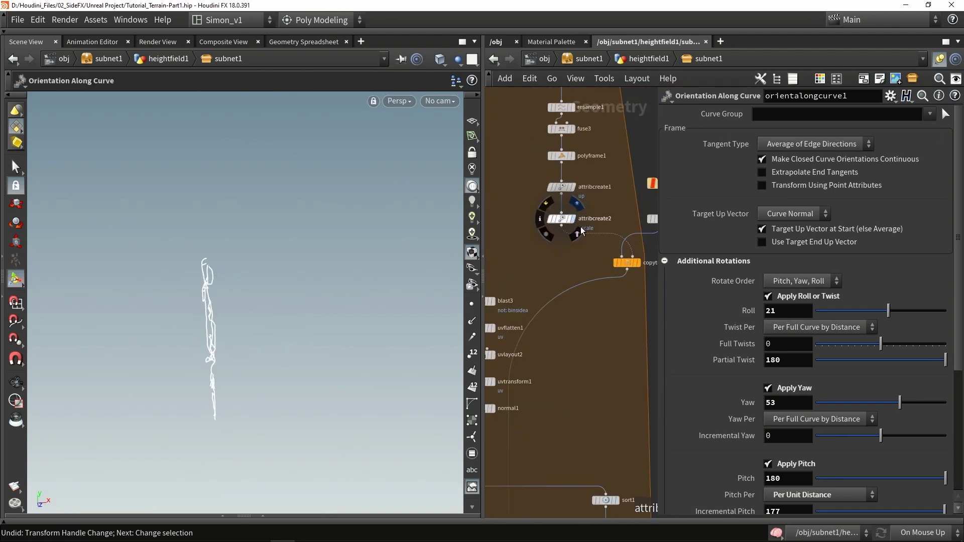
Step: Display copytopoints1 and examine its copied geometry from several angles
click(642, 248)
click(627, 262)
drag(247, 275, 357, 284)
scroll(356, 285, down, 3)
middle_drag(177, 279, 333, 278)
drag(380, 267, 202, 280)
scroll(158, 302, up, 4)
drag(158, 302, 281, 259)
key(p)
scroll(543, 341, down, 4)
middle_drag(568, 362, 653, 219)
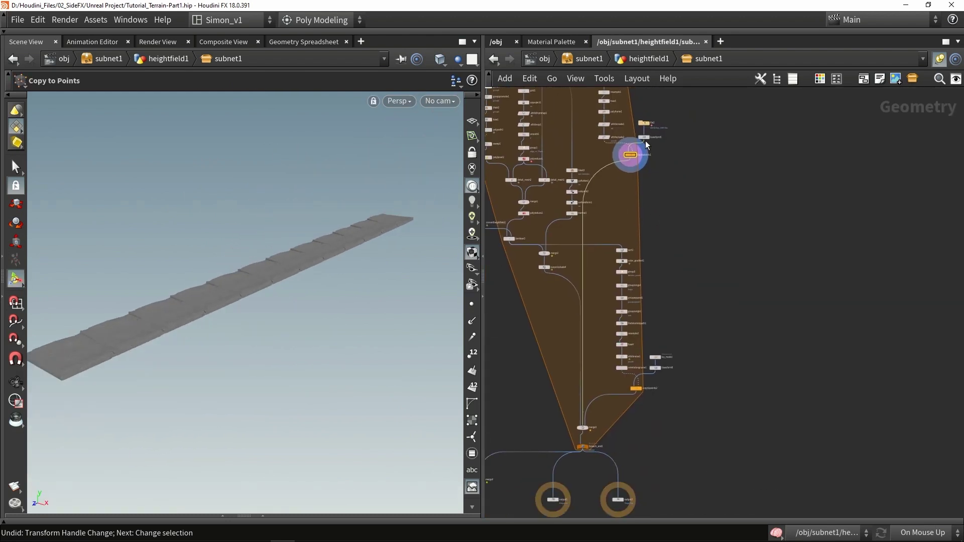
Step: Copy the five-node instancing chain from the Add node to the unreal_instance Attribute Create node inside path_tool
click(619, 60)
middle_drag(669, 175, 619, 473)
scroll(620, 472, down, 3)
scroll(629, 249, up, 1)
double_click(648, 235)
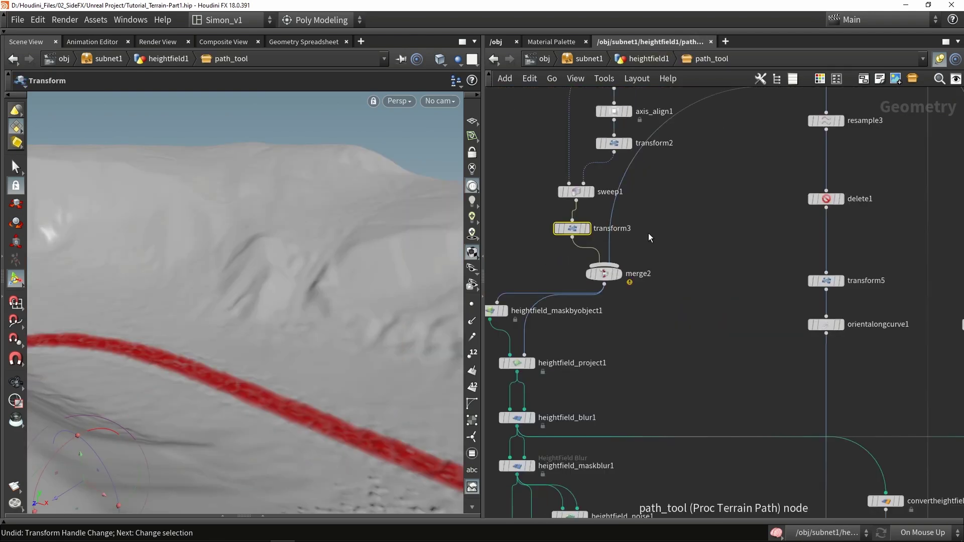
middle_drag(679, 240, 676, 275)
middle_drag(699, 333, 646, 255)
scroll(646, 254, down, 4)
middle_drag(706, 465, 645, 248)
scroll(691, 241, up, 4)
drag(573, 245, 621, 379)
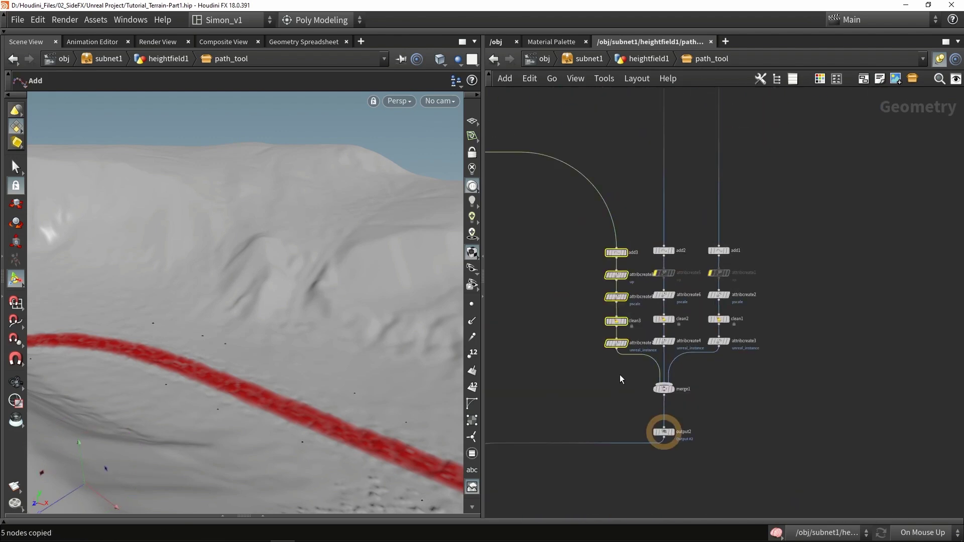
key(ctrl+c)
Step: Paste the copied instancing chain into the bridge subnet1 near copytopoints1
key(u)
key(ctrl+v)
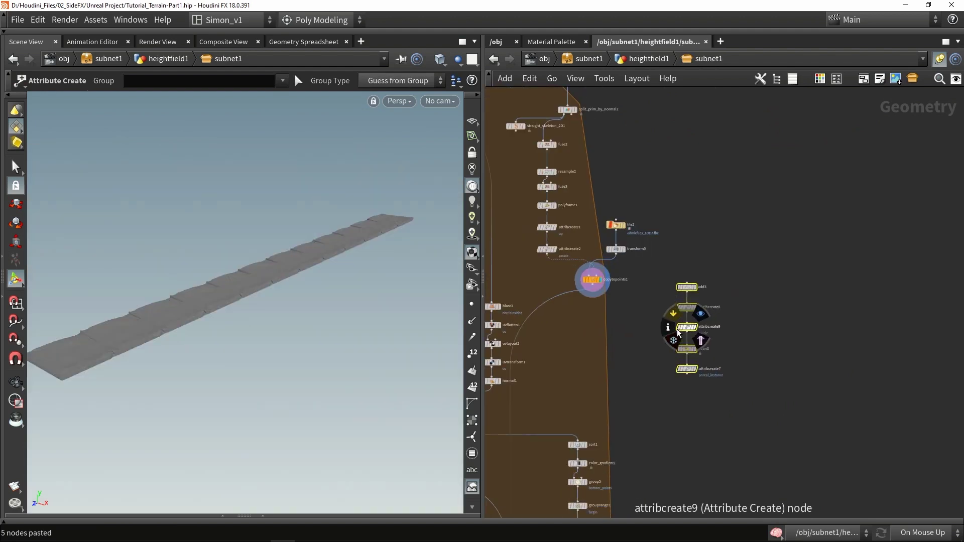
scroll(677, 332, up, 3)
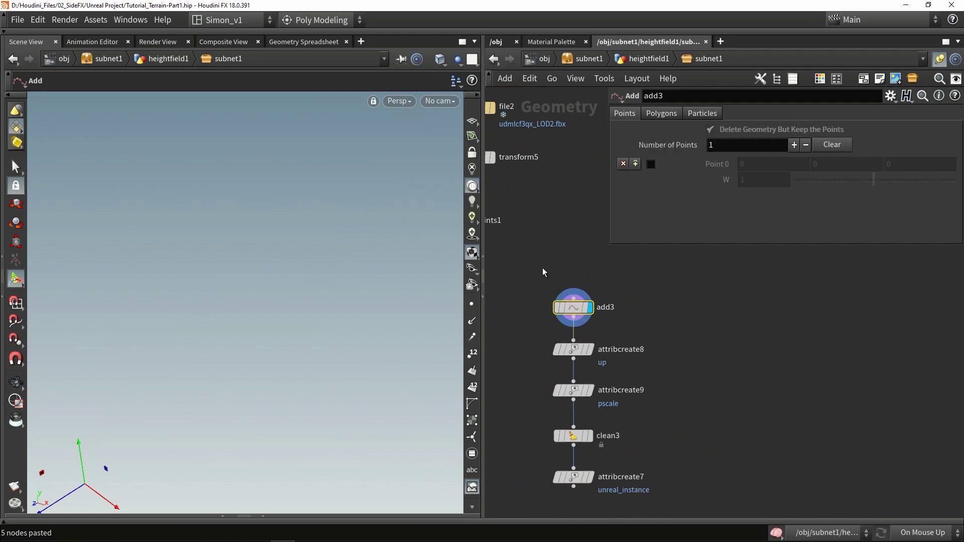
Step: Wire attribcreate2's points into the pasted add3 node with Delete Geometry But Keep the Points enabled
middle_drag(542, 268, 646, 289)
scroll(646, 289, down, 2)
drag(500, 220, 666, 311)
click(719, 130)
click(719, 130)
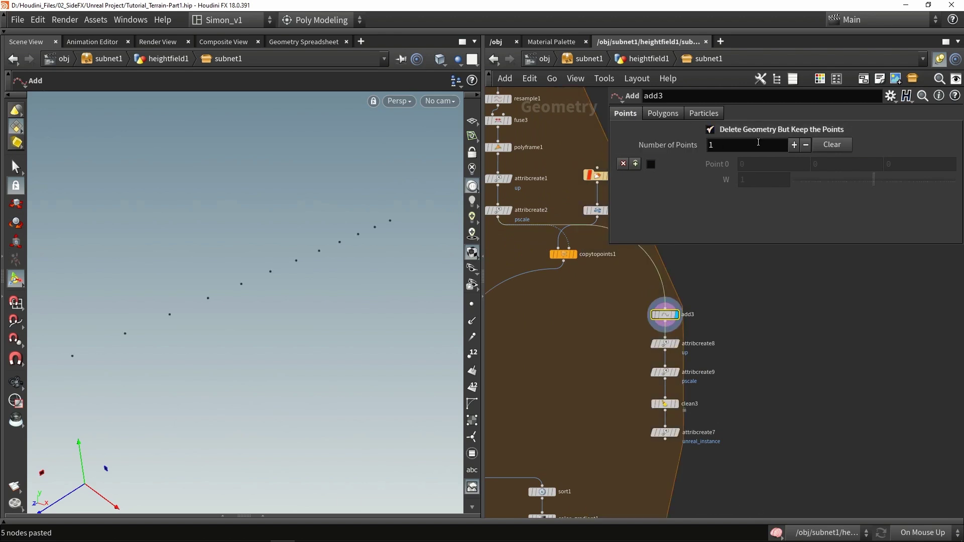
Step: Examine the pasted up and pscale Attribute Create nodes and the Remove Attribs pattern of clean3
click(667, 344)
click(665, 372)
middle_drag(639, 409, 546, 393)
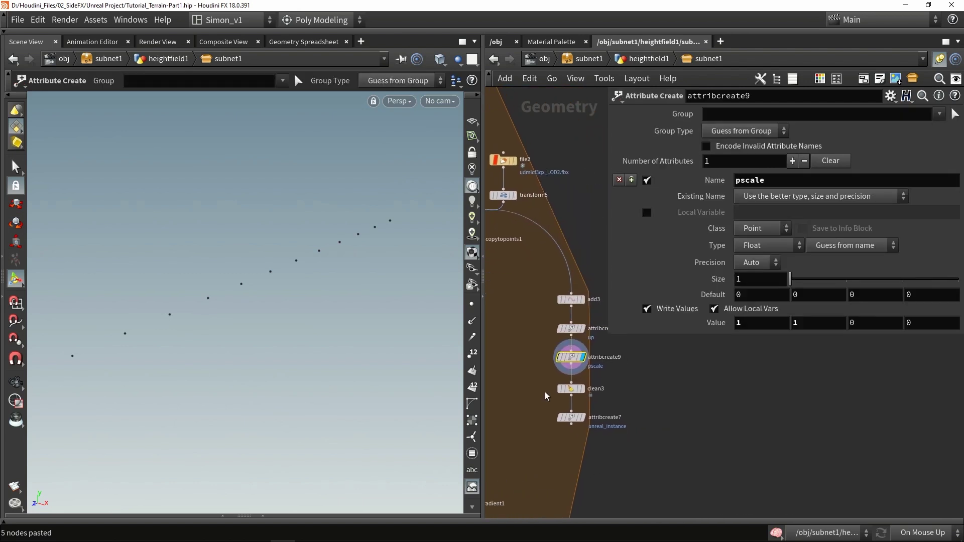
scroll(577, 392, up, 2)
click(570, 384)
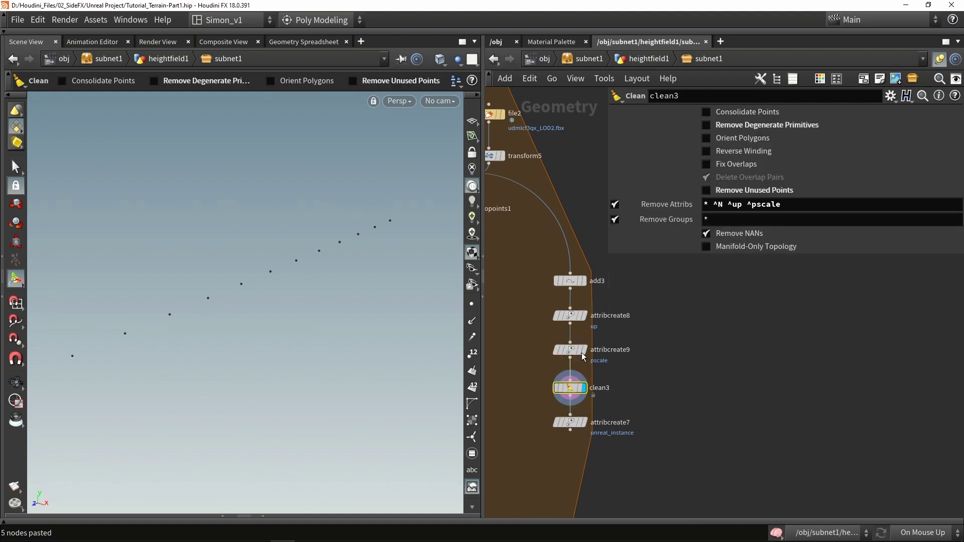
drag(749, 205, 681, 206)
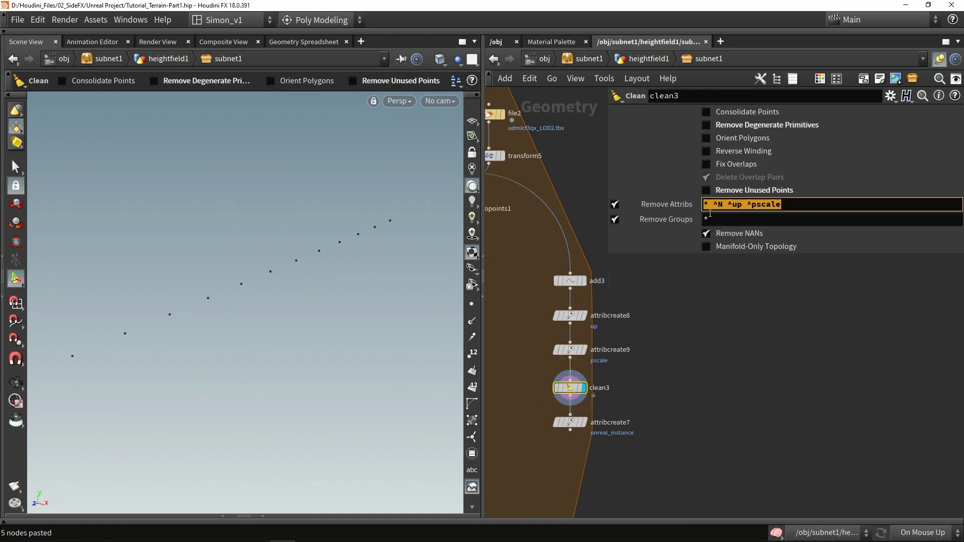
click(807, 203)
drag(765, 202, 709, 202)
click(802, 204)
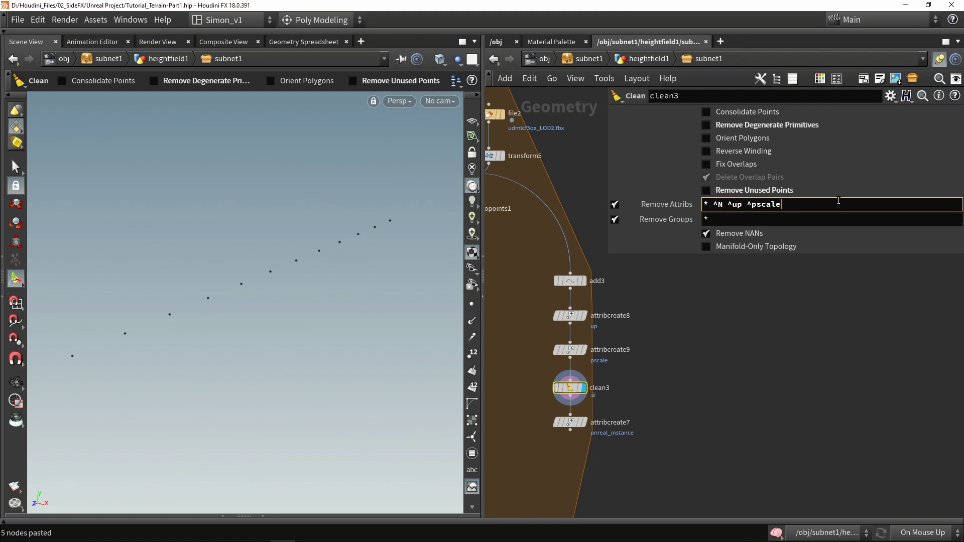
Step: Display attribcreate7 and check its unreal_instance static mesh path
middle_drag(674, 375, 690, 342)
click(601, 390)
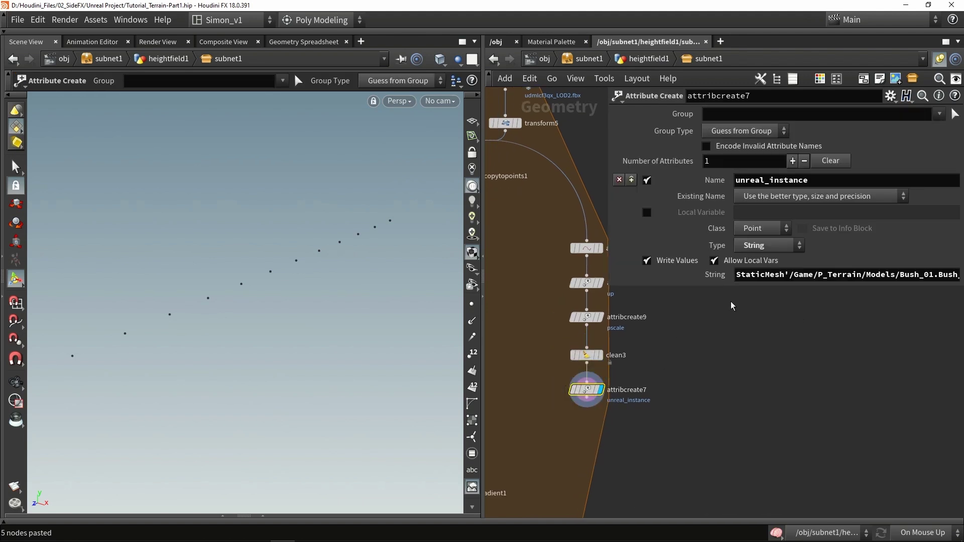
drag(743, 276, 958, 276)
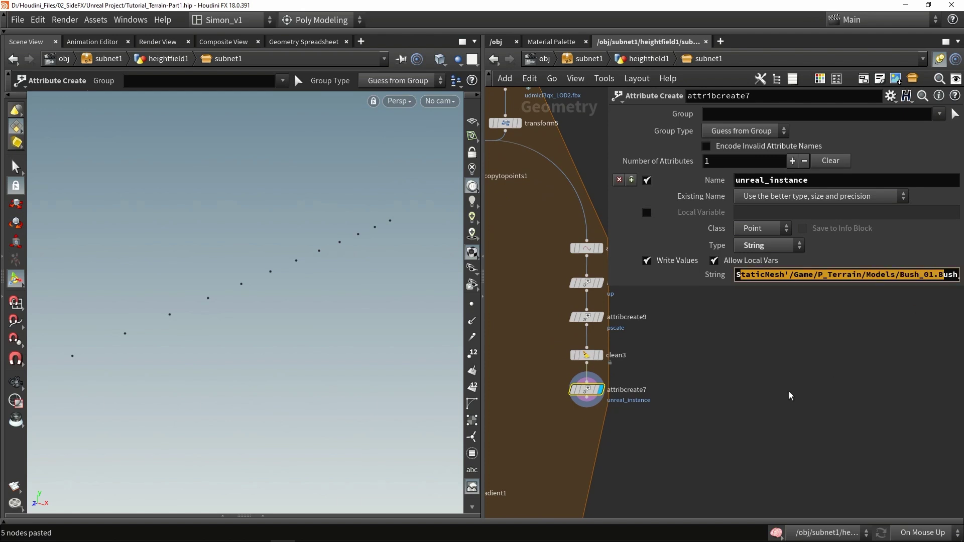
Step: Bypass the pasted up and pscale Attribute Create nodes and move the add3 instancing chain beneath attribcreate2
middle_drag(634, 336, 650, 395)
scroll(650, 395, down, 2)
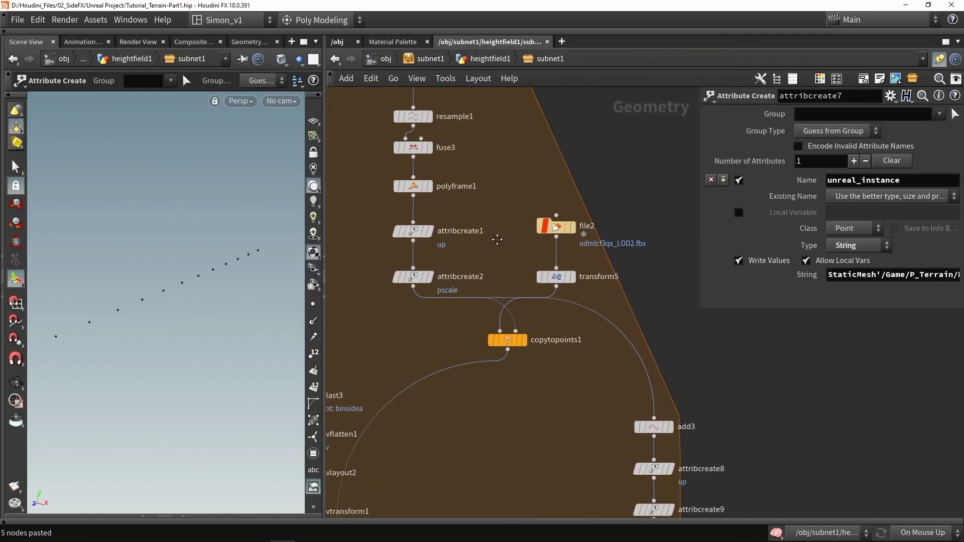
middle_drag(505, 228, 494, 239)
scroll(494, 239, down, 3)
scroll(463, 246, up, 2)
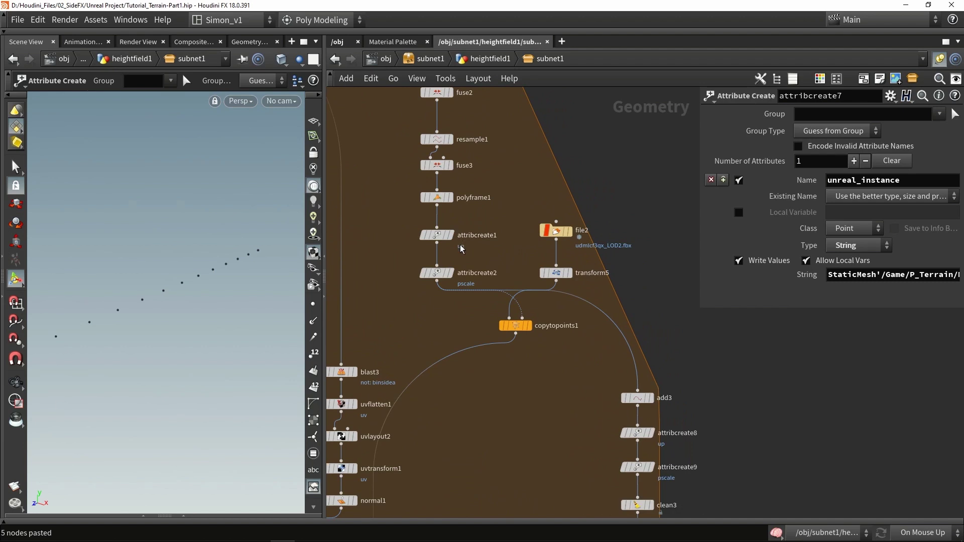
mouse_move(437, 238)
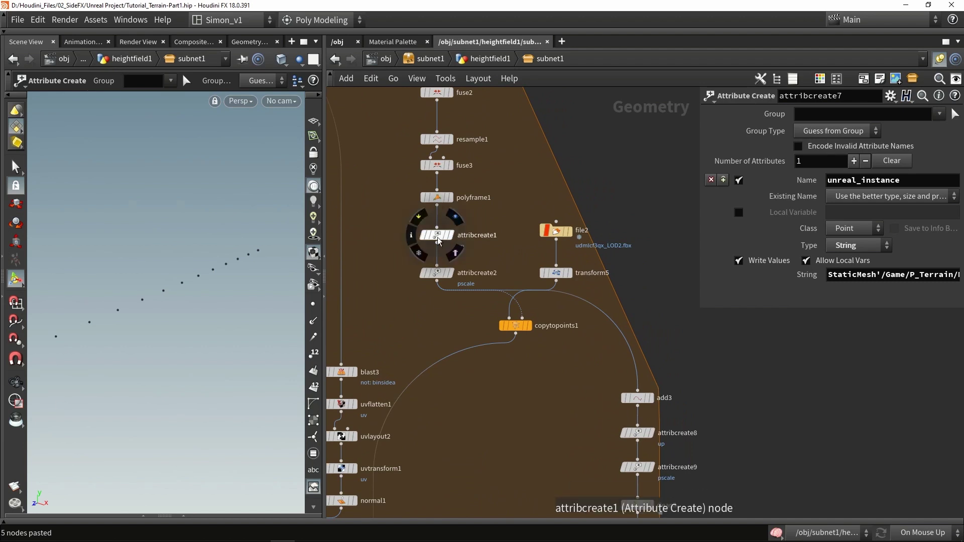
middle_drag(449, 354, 408, 241)
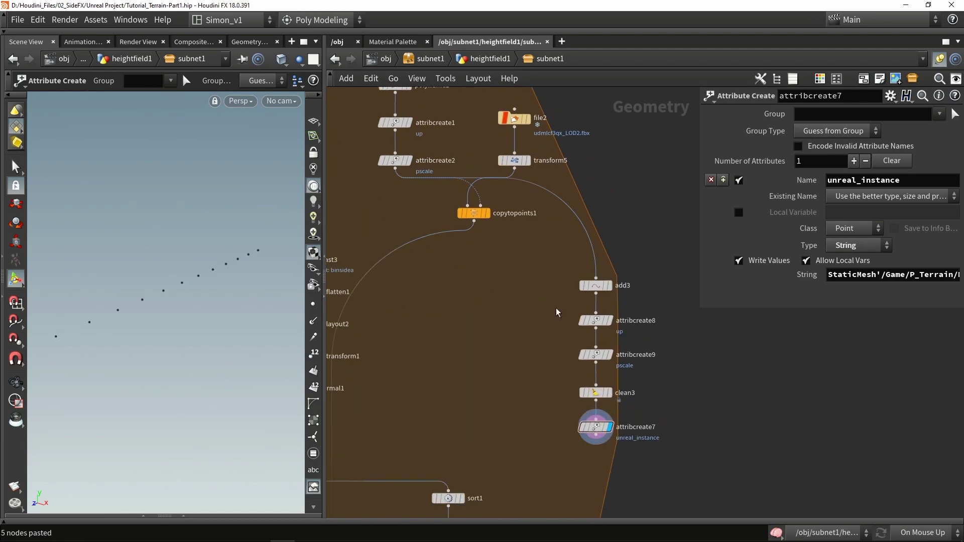
drag(556, 311, 611, 380)
drag(542, 279, 642, 442)
drag(596, 285, 400, 281)
click(477, 271)
middle_drag(478, 271, 543, 242)
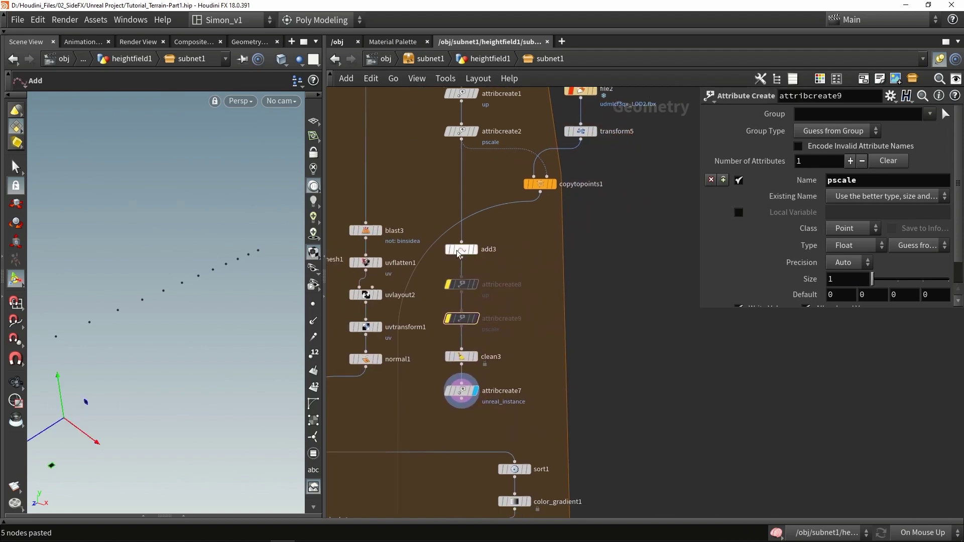
Step: Duplicate the five-node instancing chain, feed the copy from orientalongcurve1, and rearrange the network so both chains sit below copytopoints2
scroll(471, 254, down, 3)
drag(542, 285, 504, 178)
scroll(457, 176, down, 2)
click(508, 178)
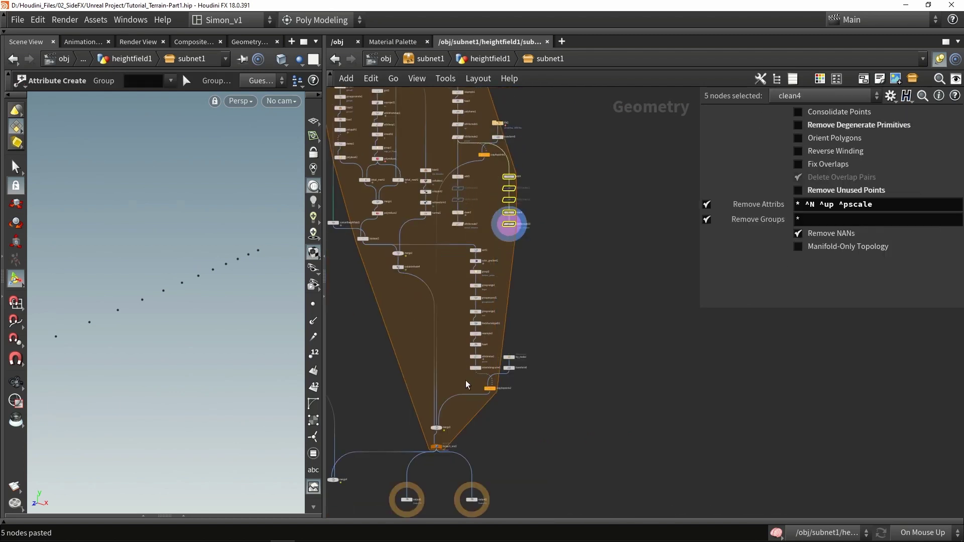
middle_drag(565, 444, 694, 267)
drag(693, 356, 448, 254)
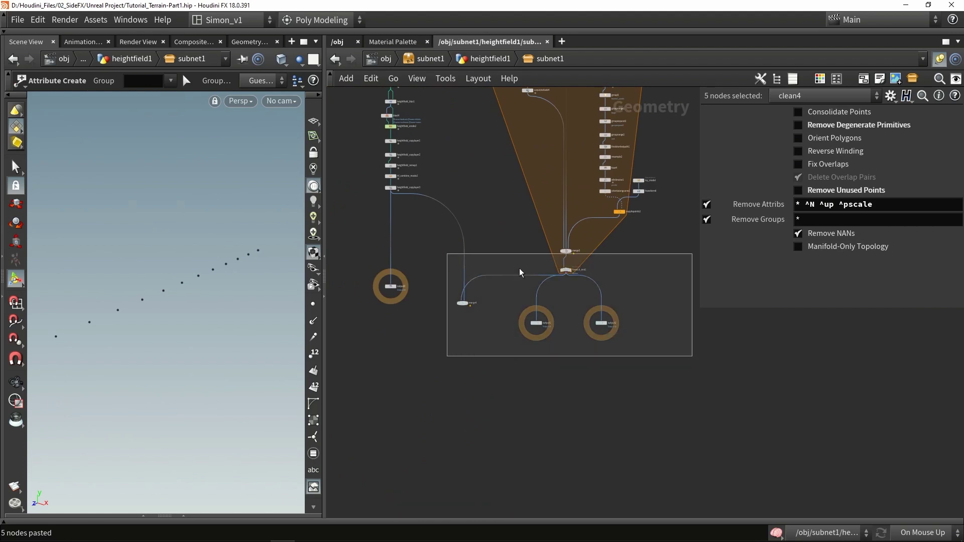
drag(625, 384, 461, 239)
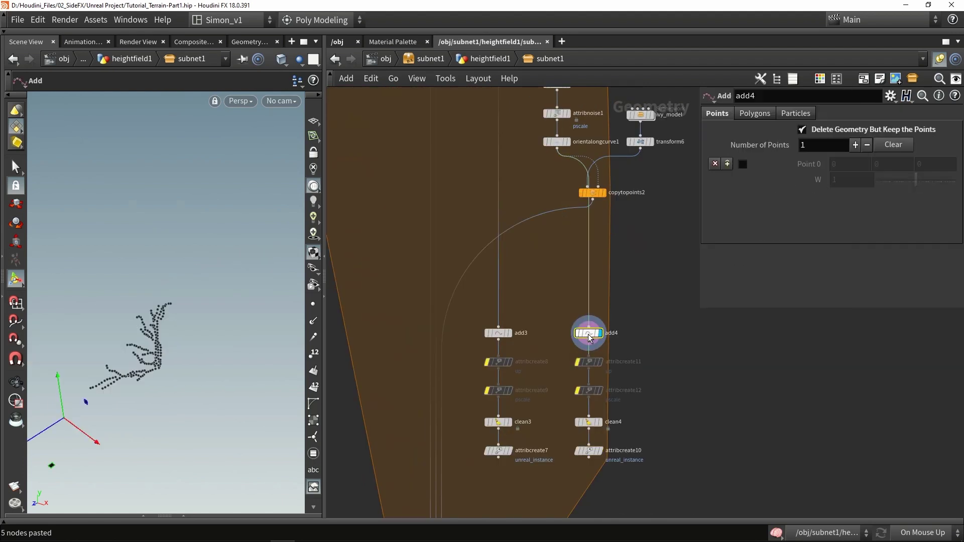
Step: Inspect the point attributes on add4 and clean4 in the ivy instancing chain
click(588, 334)
middle_click(589, 334)
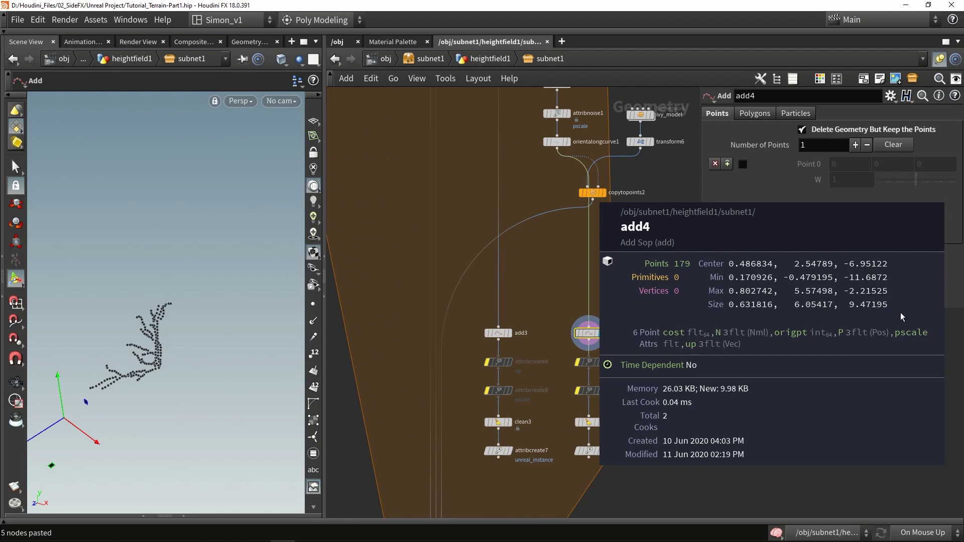
middle_drag(688, 348, 707, 340)
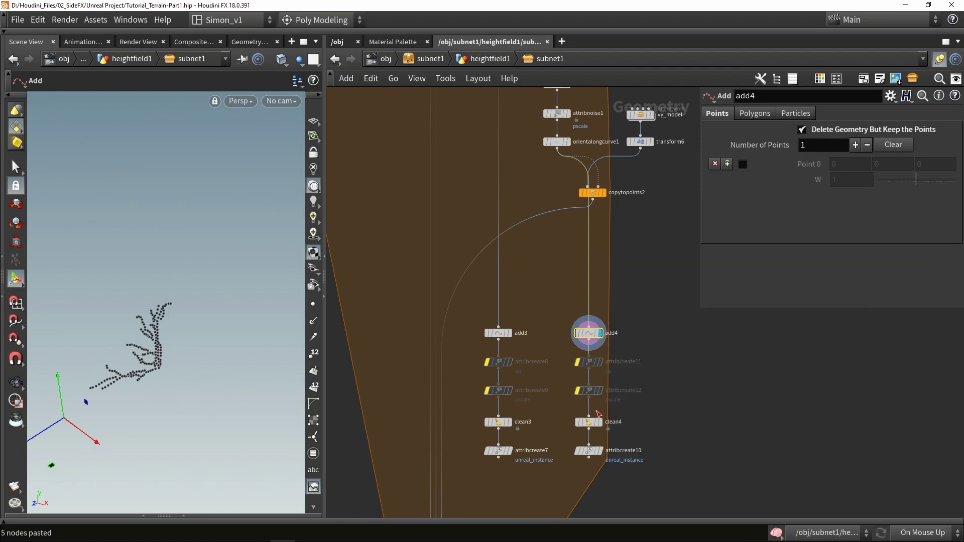
click(588, 423)
middle_click(590, 426)
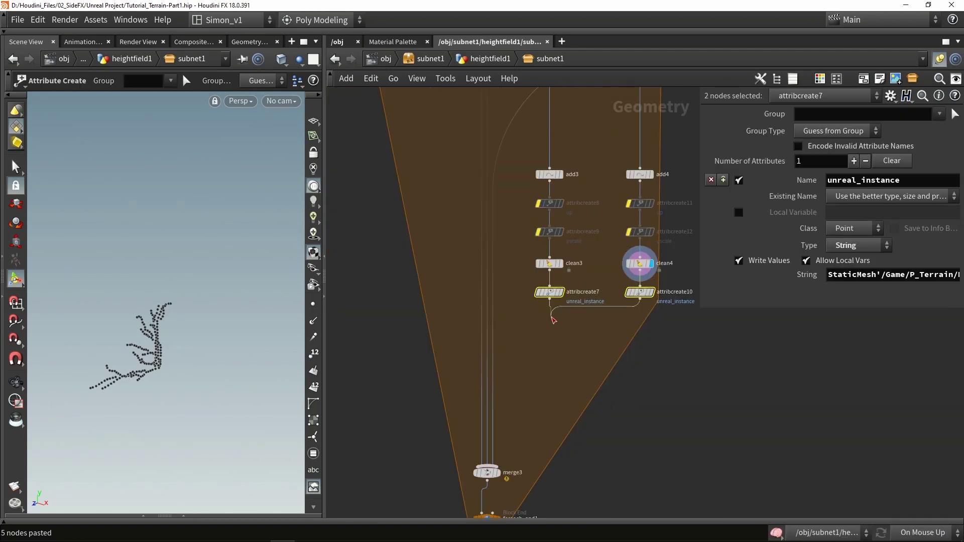
Step: Merge attribcreate7 and attribcreate10, and wire a Group Create node after the merge
drag(589, 340, 575, 365)
key(Tab)
text(grou)
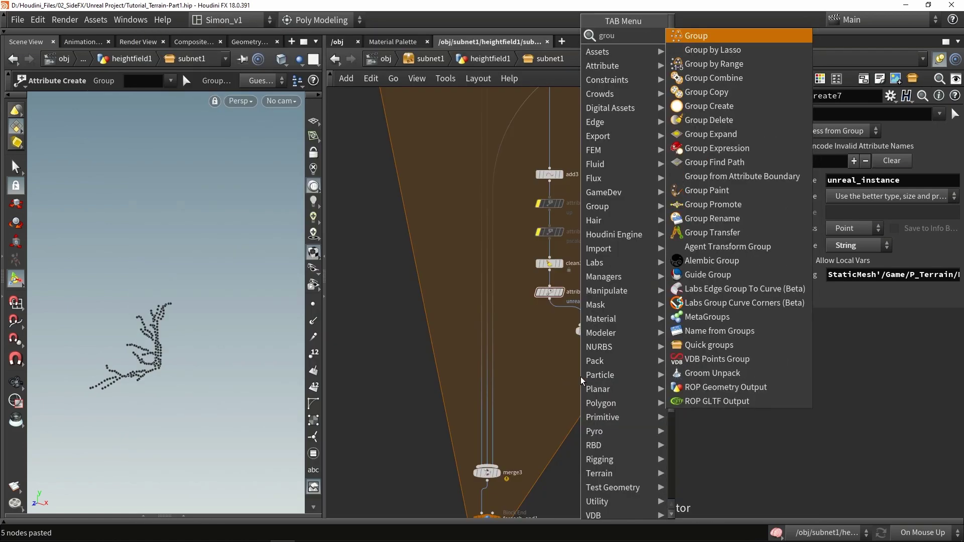
key(Return)
click(576, 369)
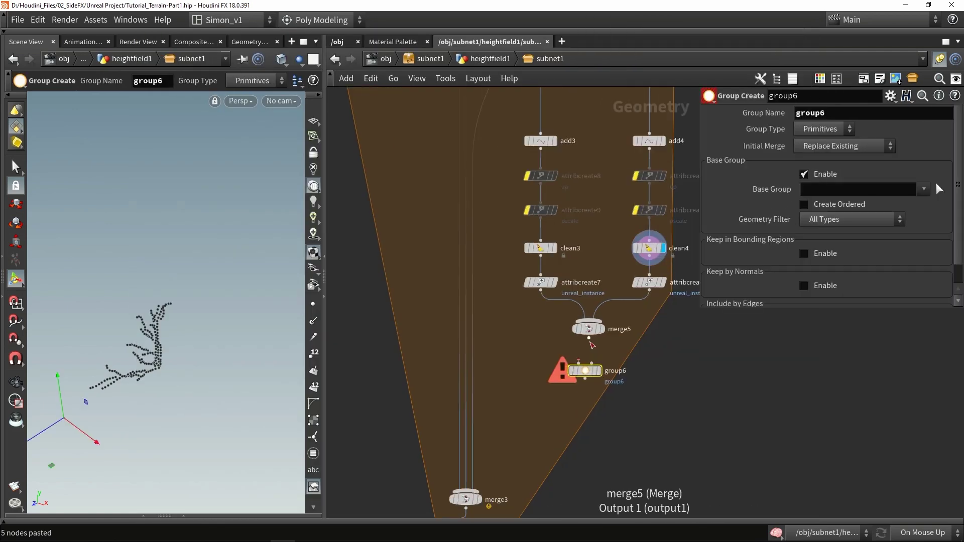
click(601, 377)
drag(584, 379, 588, 373)
Step: Set the new group node's type to Points and name the group Instance_Points
click(822, 129)
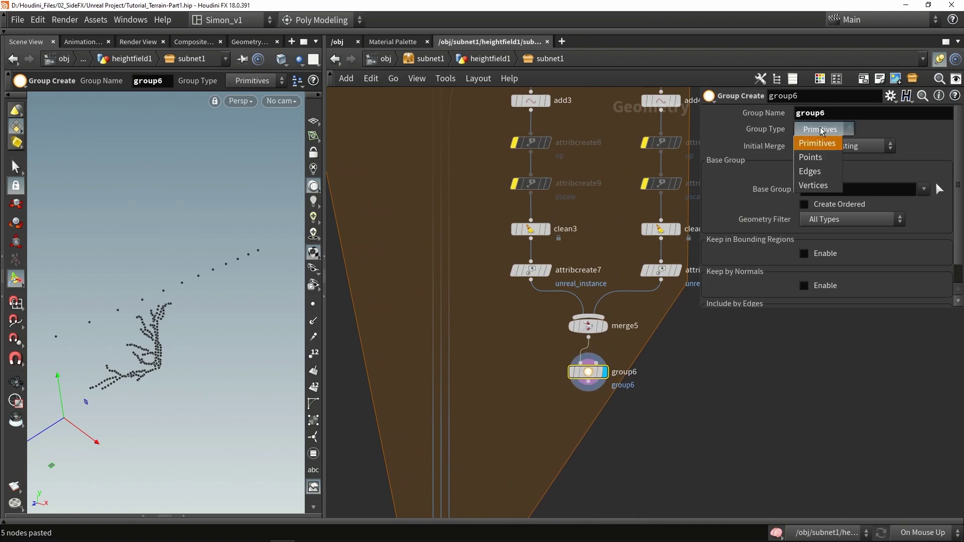
click(819, 158)
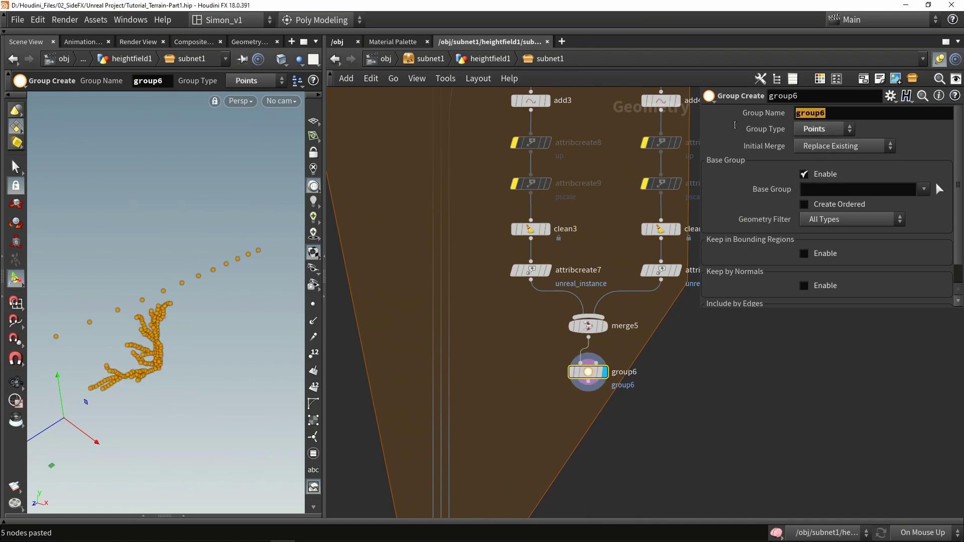
text(Instacne)
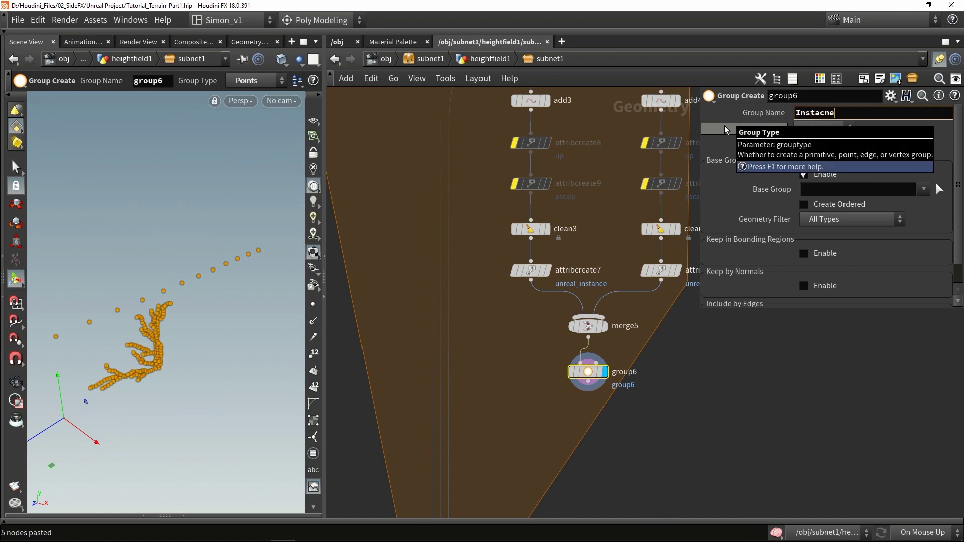
key(BackSpace)
key(BackSpace)
text(nce_Points)
key(Return)
Step: Wire the Instance_Points group into merge3 and delete the copytopoints1 and copytopoints2 connections to merge3
scroll(518, 391, down, 3)
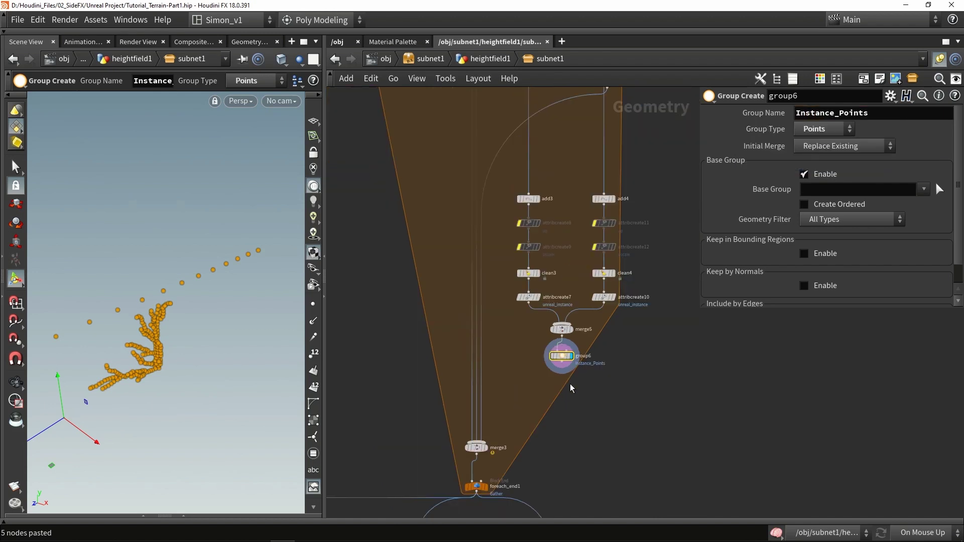
drag(562, 362, 479, 443)
middle_drag(500, 201, 489, 365)
scroll(488, 366, down, 1)
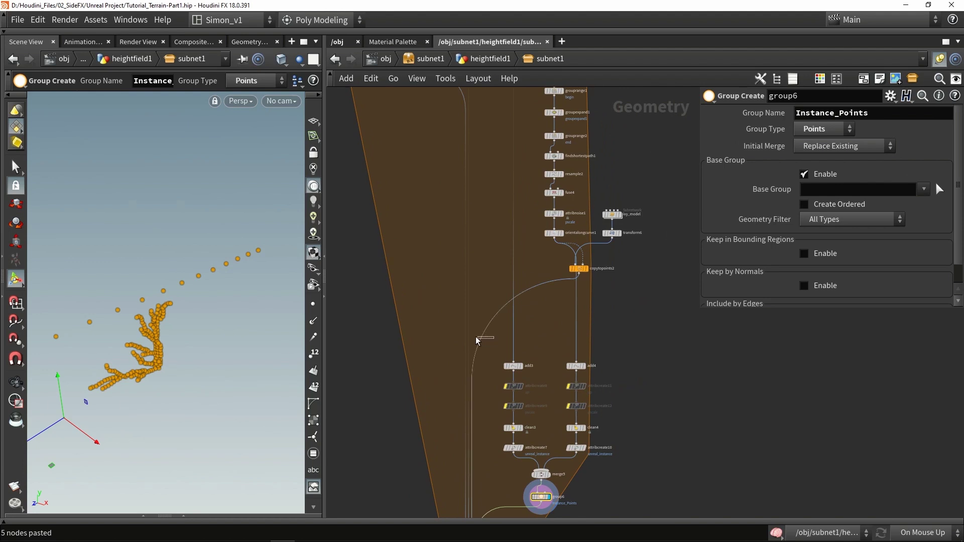
scroll(471, 335, down, 3)
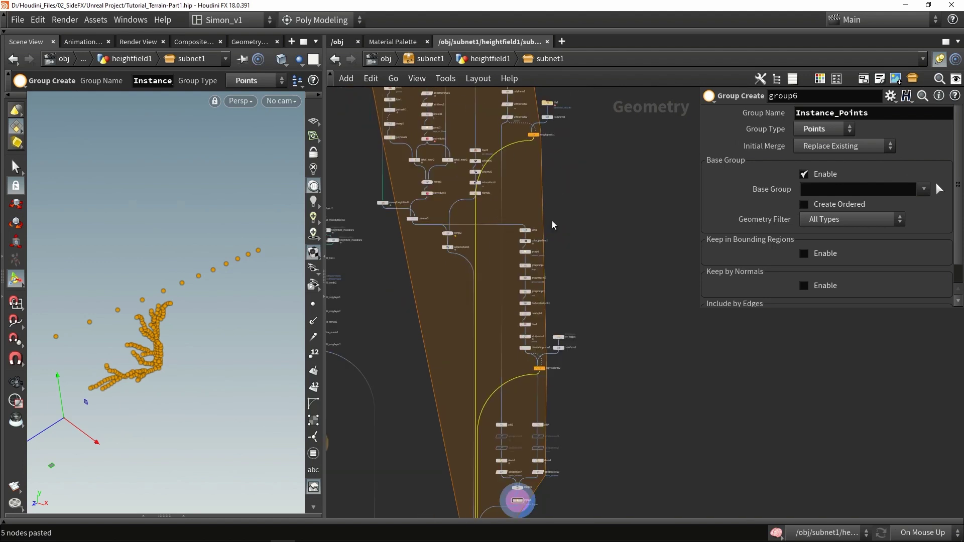
scroll(555, 398, up, 5)
key(Delete)
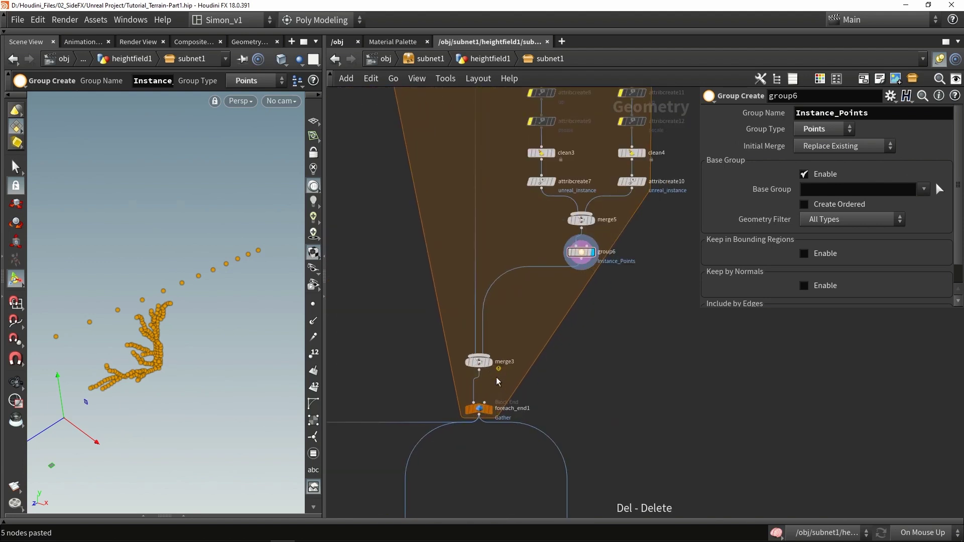
Step: Display output1 and examine the bridge geometry together with the instance points
middle_drag(533, 408, 543, 307)
middle_drag(480, 422, 481, 376)
scroll(422, 396, up, 1)
mouse_move(423, 394)
click(432, 376)
alt+drag(236, 316, 146, 314)
alt+right_drag(145, 314, 237, 245)
alt+drag(237, 244, 251, 271)
Step: Add a Split node below foreach_end1 and display it
key(Tab)
text(split)
key(Return)
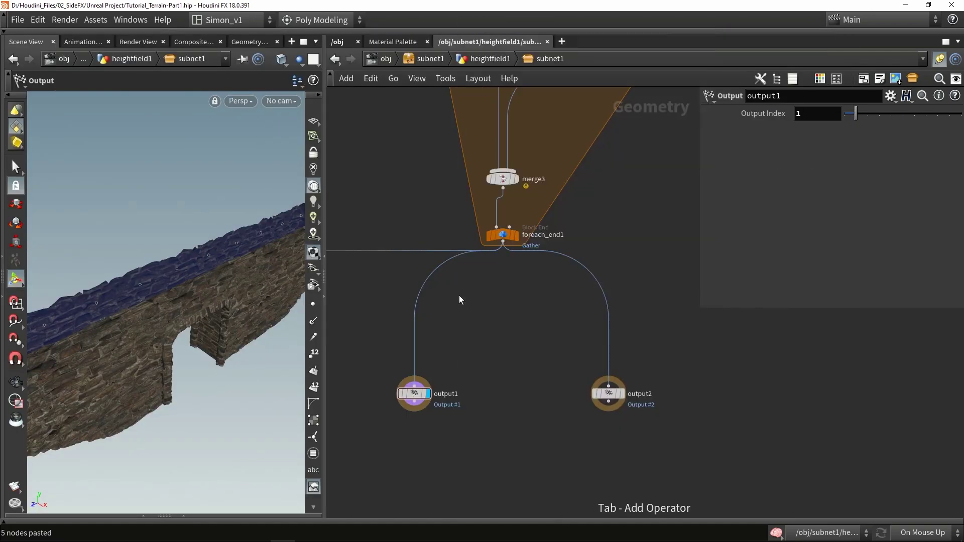
click(502, 297)
click(502, 297)
Step: Split by the Instance_Points group with Invert Selection enabled, and wire the two results into output1 and output2
click(942, 118)
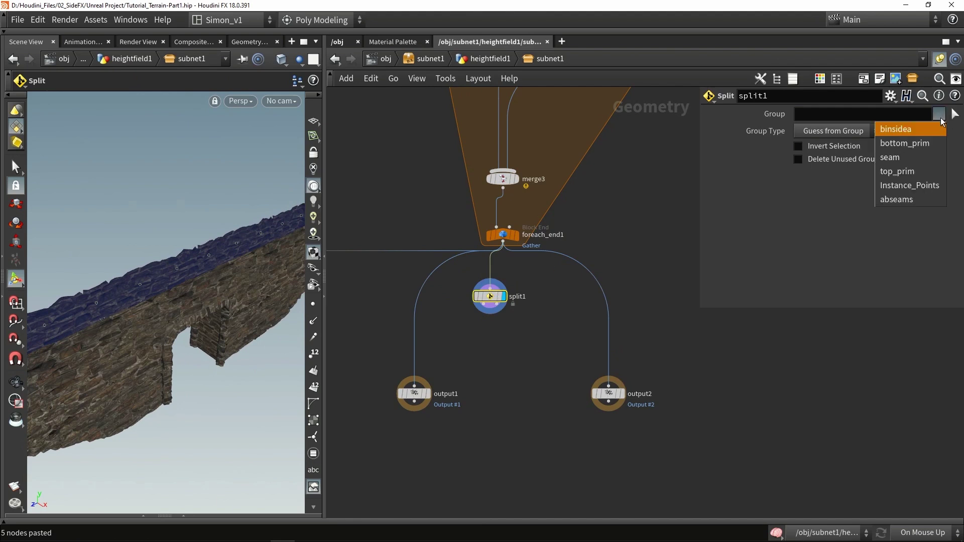
click(918, 193)
click(798, 145)
drag(483, 309, 505, 303)
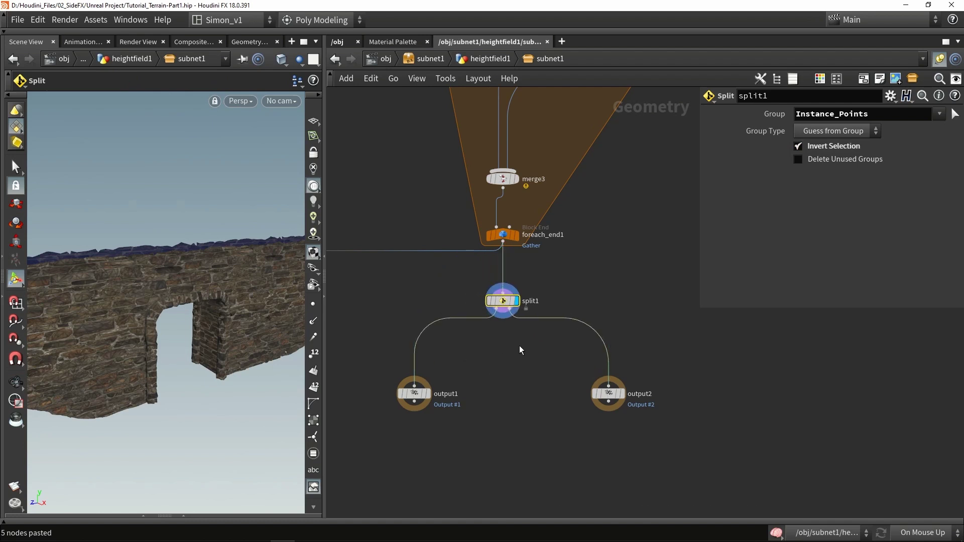
Step: Check output2, then display attribcreate7 and examine its unreal_instance mesh path
scroll(492, 376, down, 5)
middle_drag(492, 376, 593, 319)
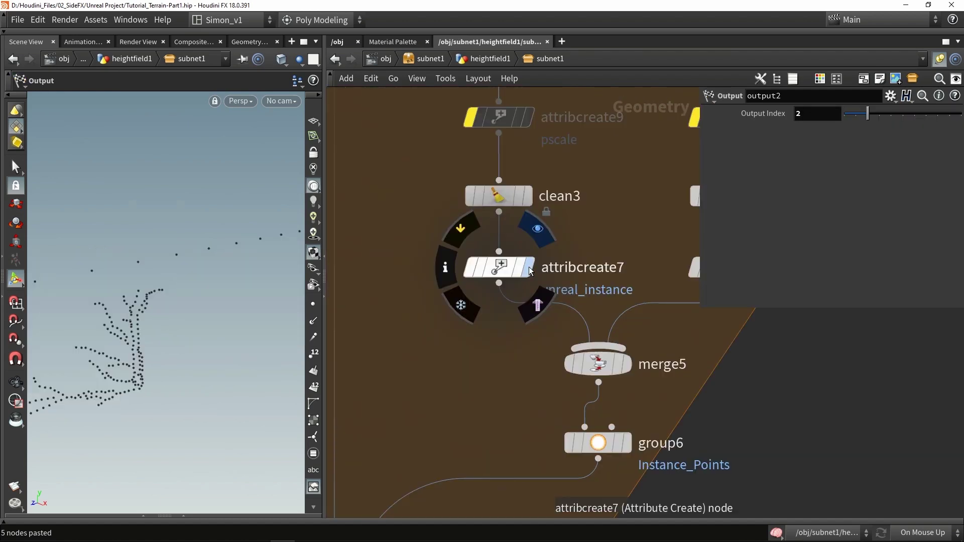
click(526, 268)
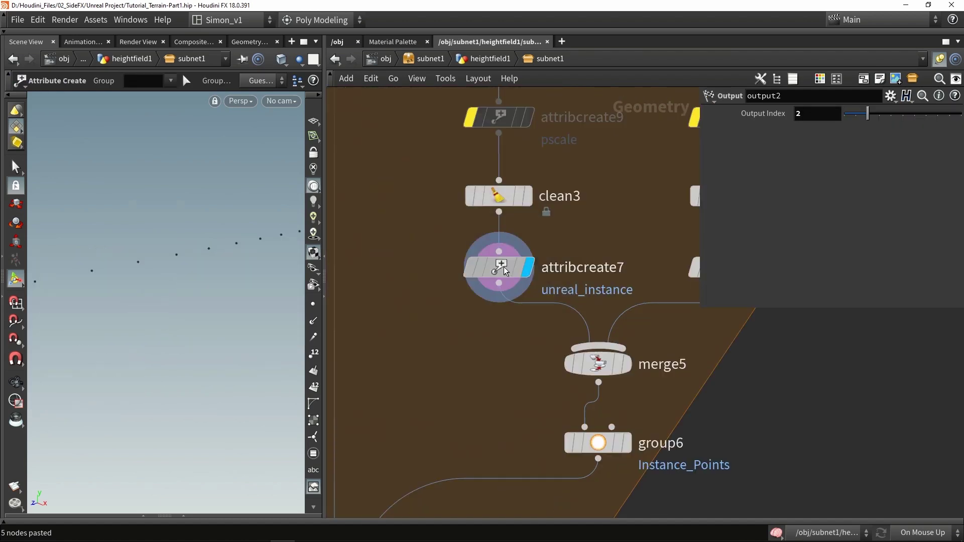
click(501, 267)
scroll(496, 327, down, 4)
drag(828, 276, 956, 279)
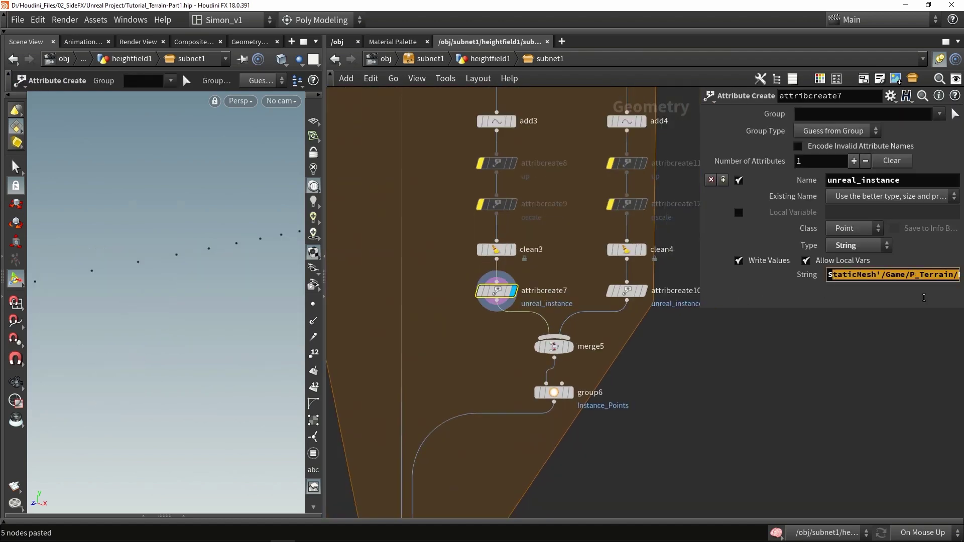
Step: Switch to Unreal Editor, copy the reference of the LOD2 static mesh in Japanese_Shrine_Stone_Floor_00, and return to Houdini
click(725, 378)
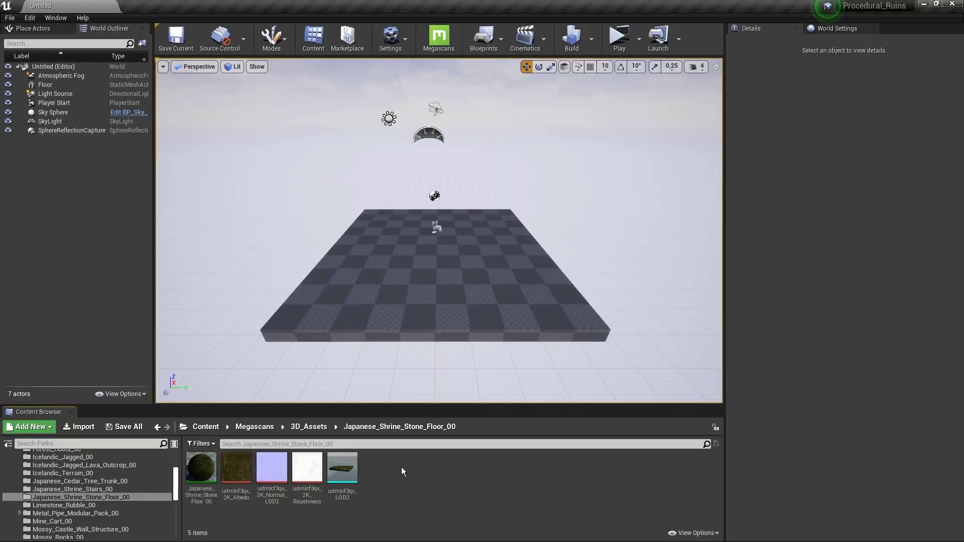
right_click(349, 469)
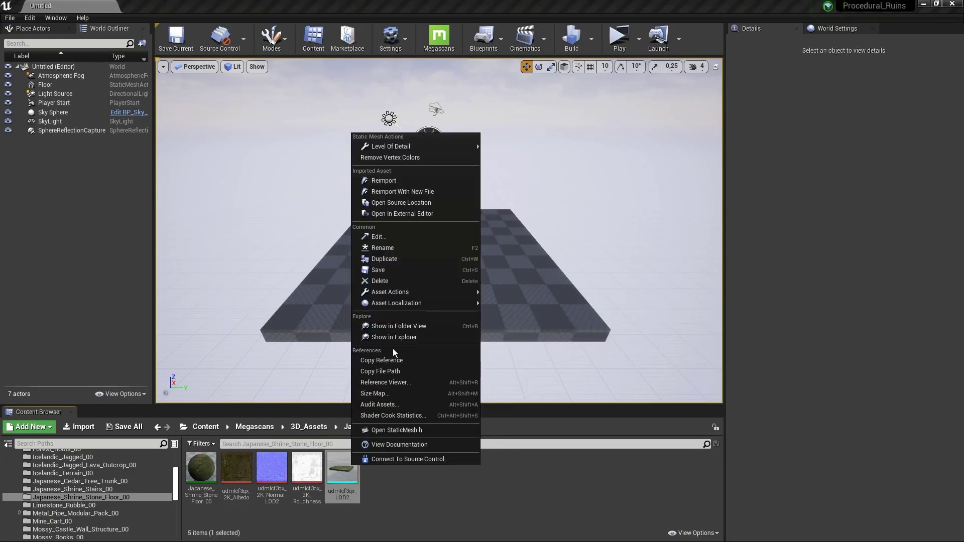
click(395, 361)
key(alt+Tab)
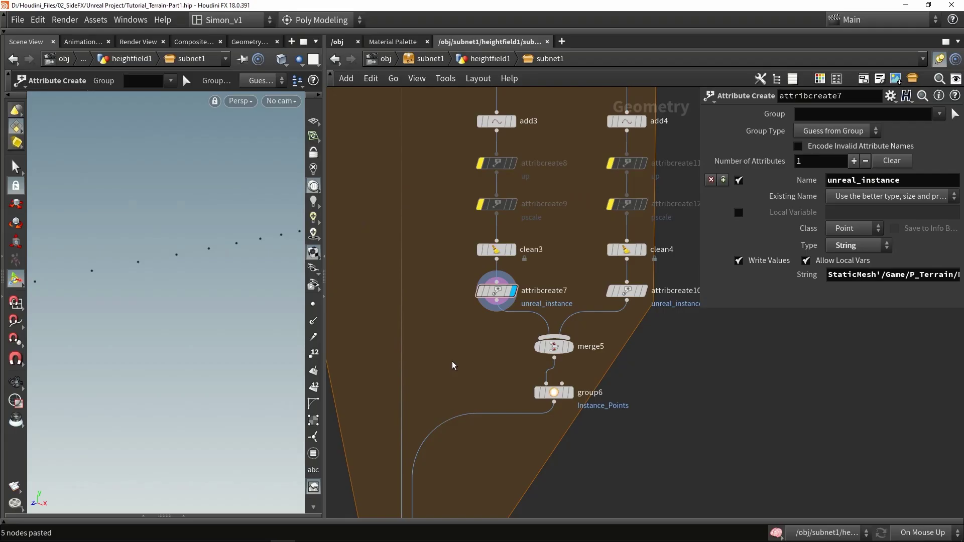
Step: Replace attribcreate7's unreal_instance string with the copied Megascans stone floor reference
click(496, 296)
click(838, 275)
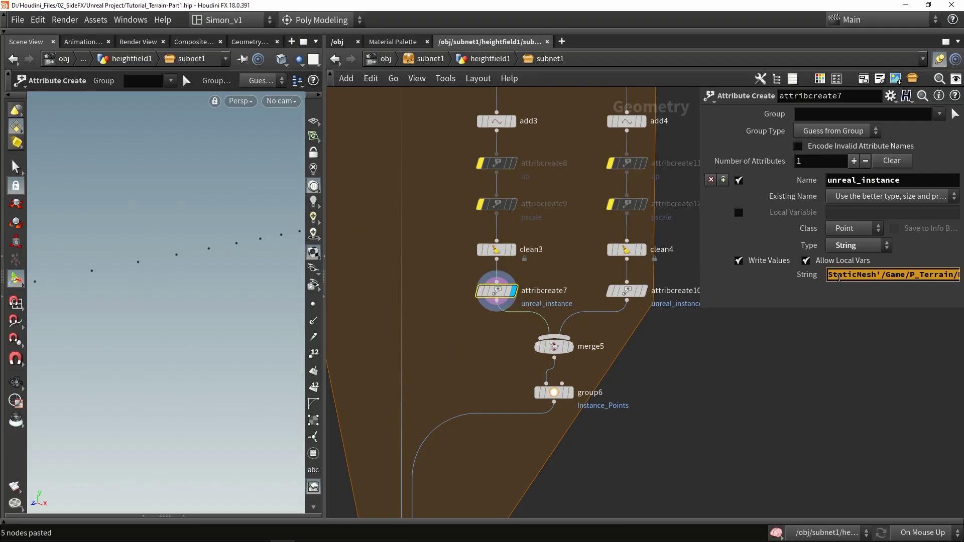
key(Return)
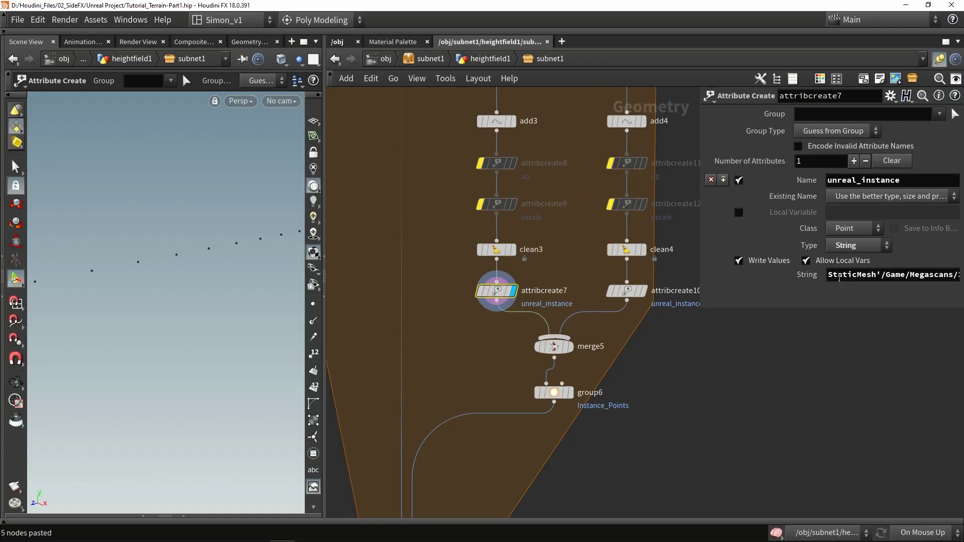
drag(839, 278, 927, 322)
Step: Replace attribcreate10's unreal_instance string with the reference of the Ivy_plane_1 static mesh from Unreal's Climbervines_00 folder
click(631, 292)
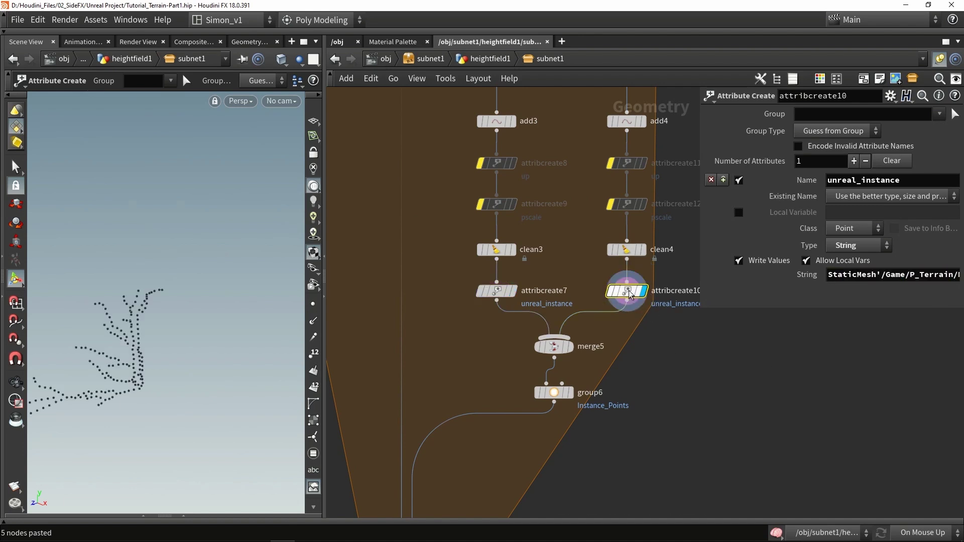
drag(935, 275, 848, 276)
click(716, 367)
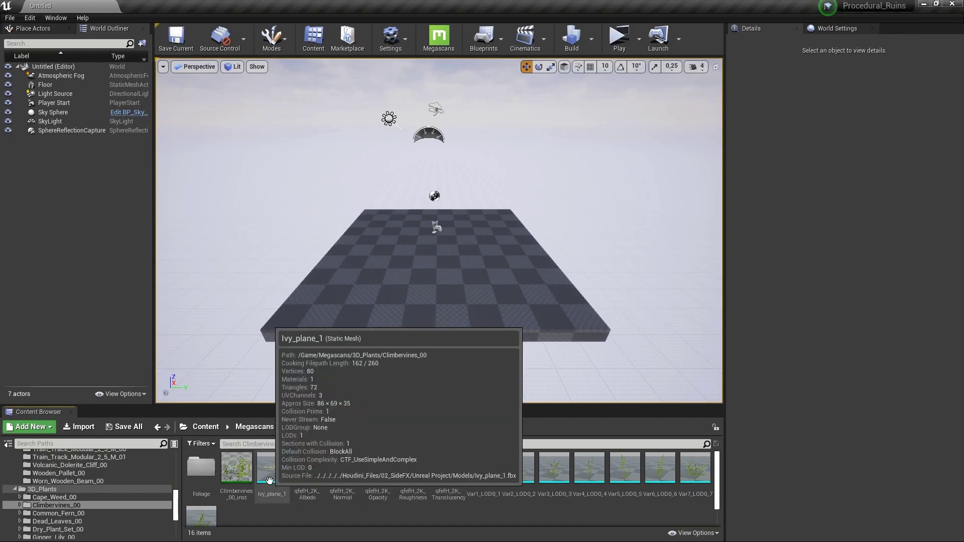
right_click(279, 476)
click(305, 368)
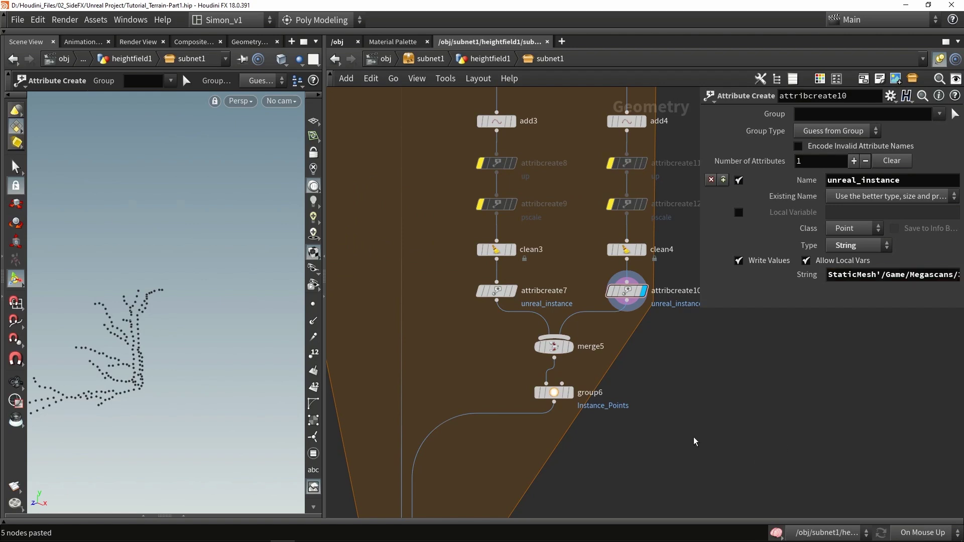
Step: Leave the bridge subnet and return to the Proc Terrain Bridges asset inside heightfield1
scroll(694, 441, down, 3)
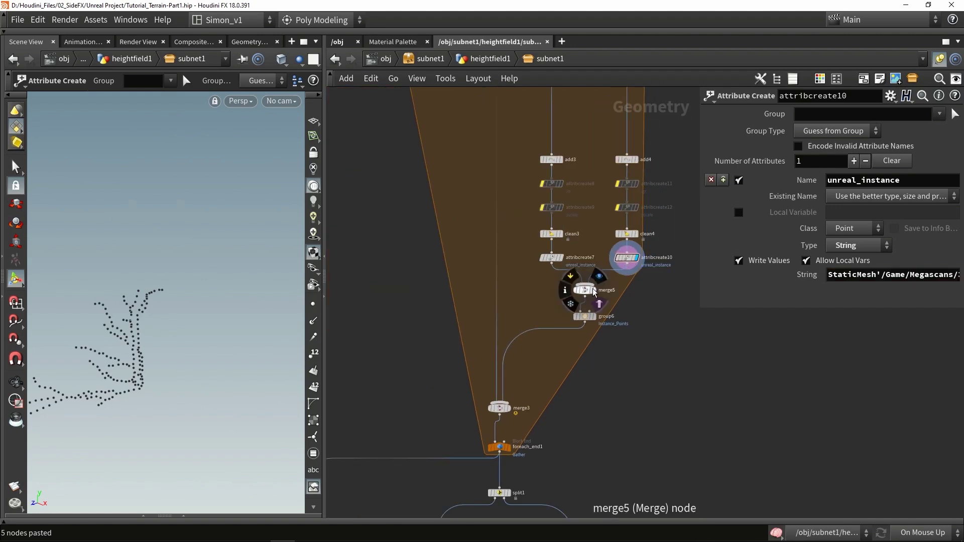
scroll(589, 322, down, 3)
key(u)
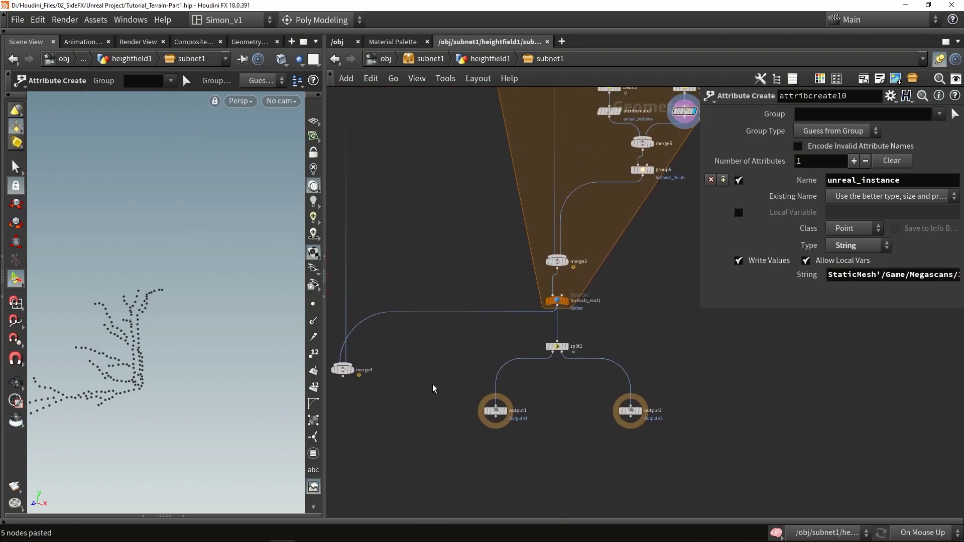
scroll(511, 394, up, 1)
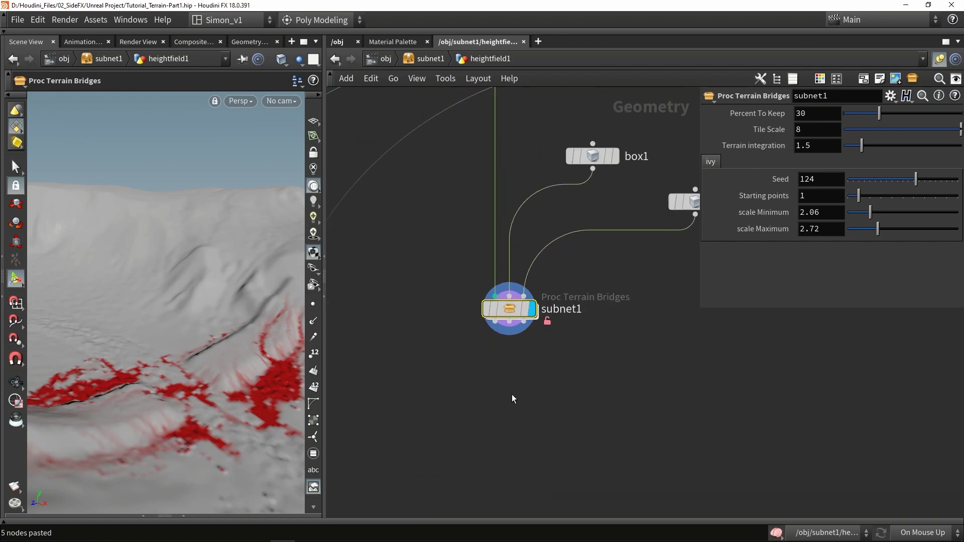
Step: Add a Switch node below the Proc Terrain Bridges subnet and name it terrain
scroll(511, 393, down, 3)
right_click(511, 394)
click(451, 405)
key(Tab)
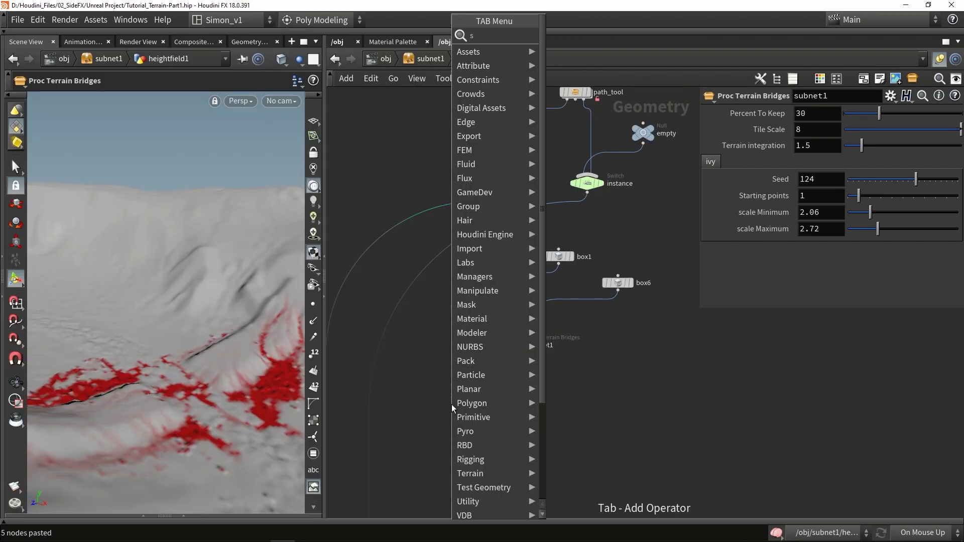
text(switch)
key(Return)
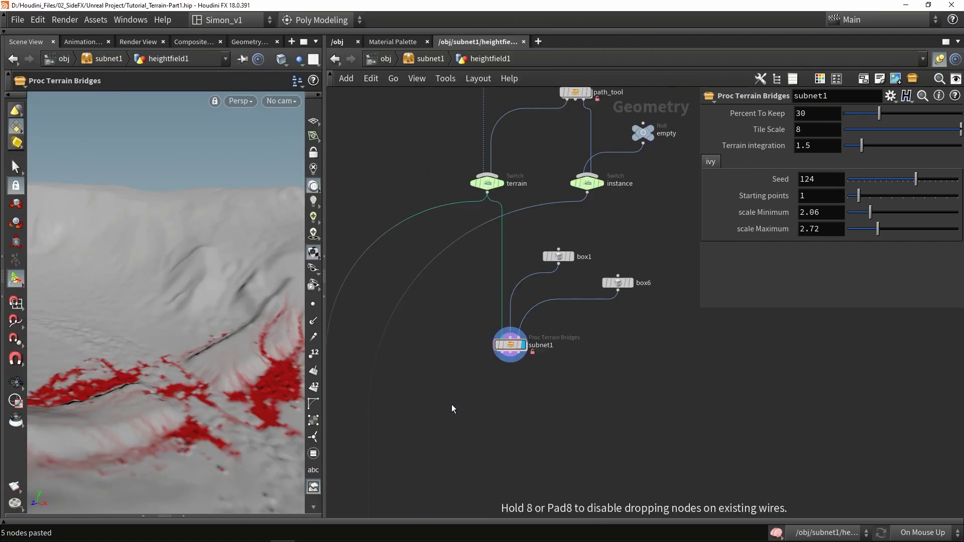
click(451, 405)
scroll(451, 404, up, 2)
double_click(478, 405)
text(ter)
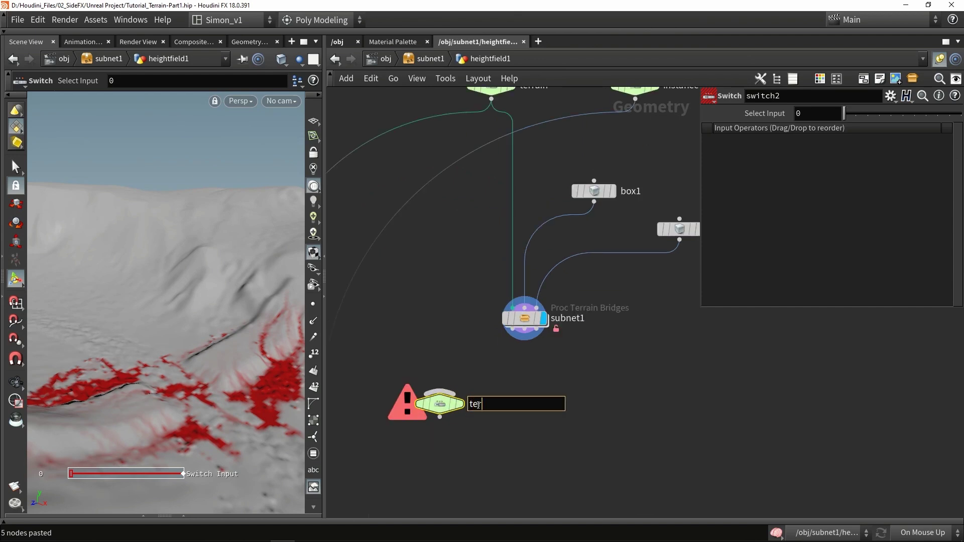
text(rain)
key(Return)
Step: Duplicate the new terrain switch twice in a row beside it and name the copies geo and instance
alt+drag(480, 404, 743, 406)
double_click(632, 398)
text(geo)
key(Return)
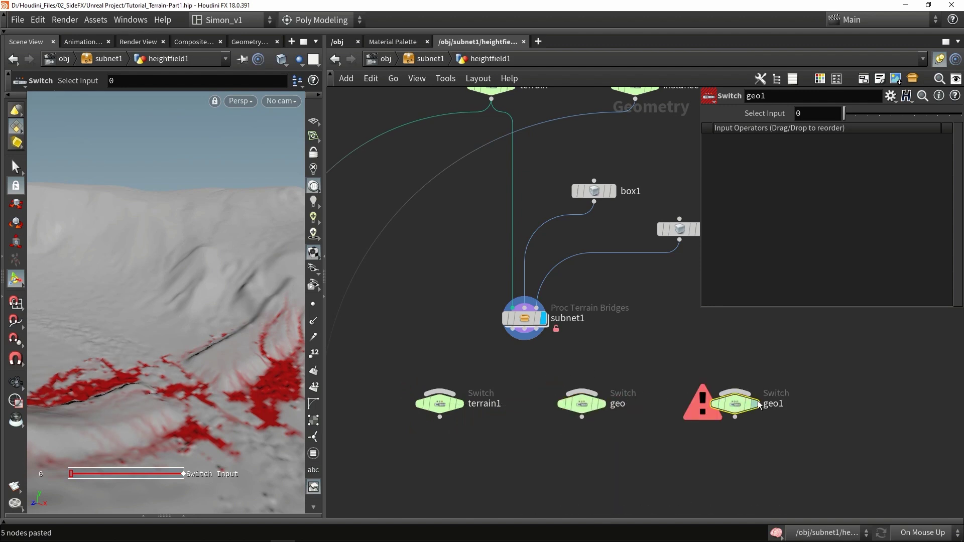
double_click(781, 403)
text(instance)
key(Return)
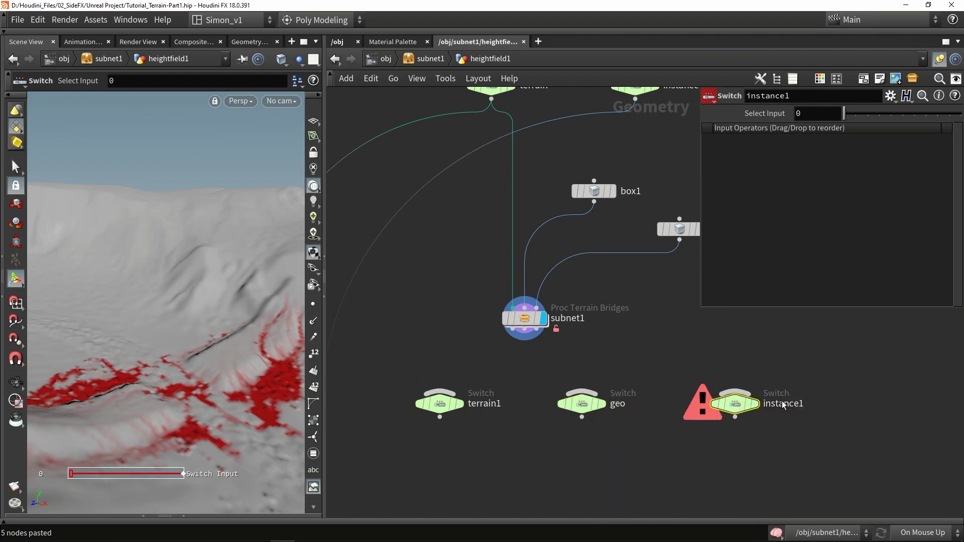
Step: Wire the upstream terrain switch and the bridge subnet's first output into the terrain1 switch
scroll(782, 405, down, 4)
middle_drag(761, 380, 704, 376)
scroll(703, 374, up, 3)
drag(502, 168, 452, 402)
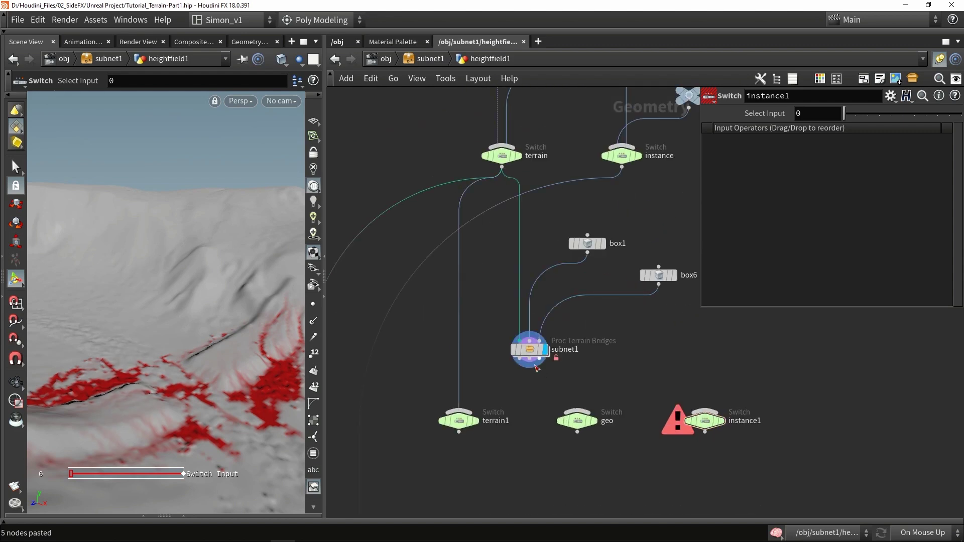
drag(529, 367, 468, 398)
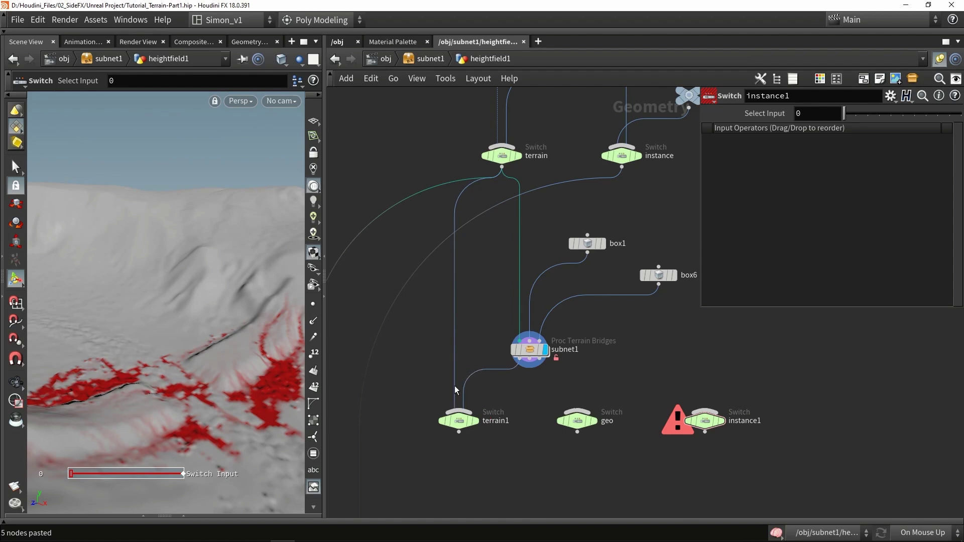
Step: Add a Null node below the bridge subnet and wire it, followed by the subnet's second output, into the geo switch
drag(532, 371, 533, 352)
scroll(492, 357, down, 2)
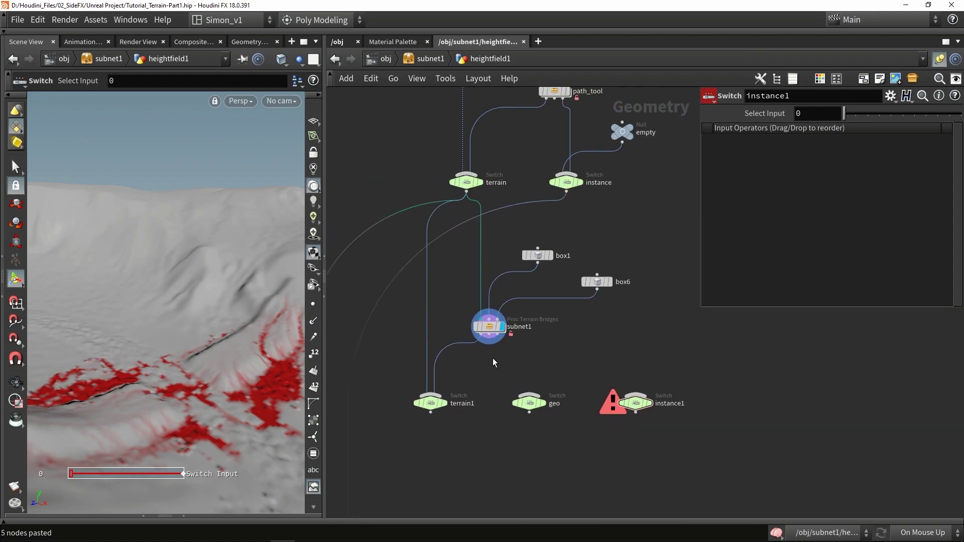
key(Tab)
text(null)
key(Return)
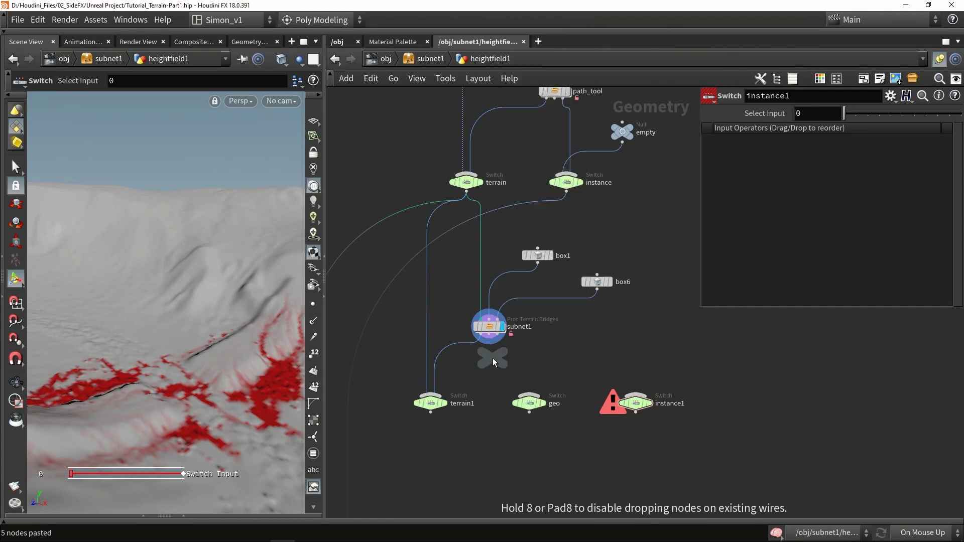
click(493, 357)
scroll(493, 359, up, 4)
drag(466, 384, 575, 430)
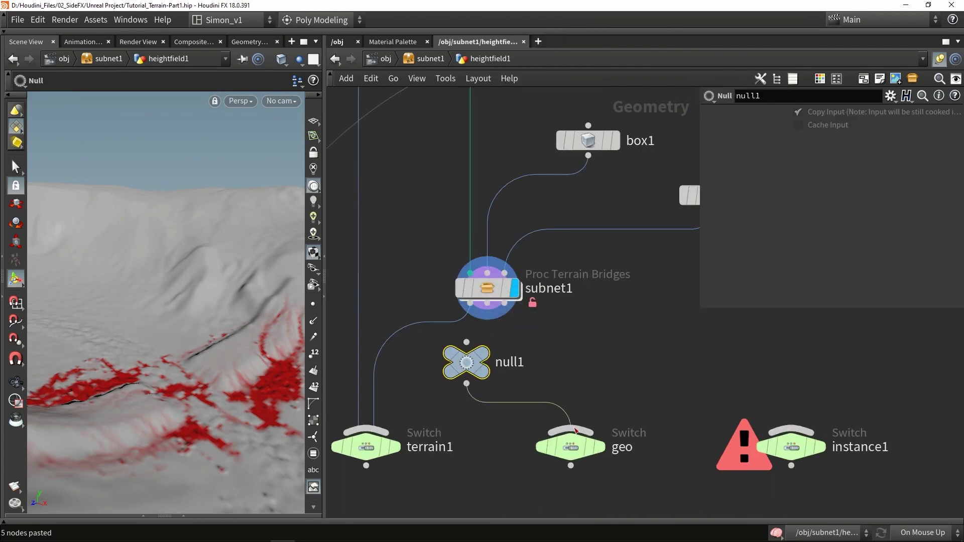
drag(488, 304, 572, 424)
Step: Wire the upstream instance switch and the bridge subnet's third output into the instance1 switch
scroll(504, 396, down, 3)
scroll(509, 390, down, 1)
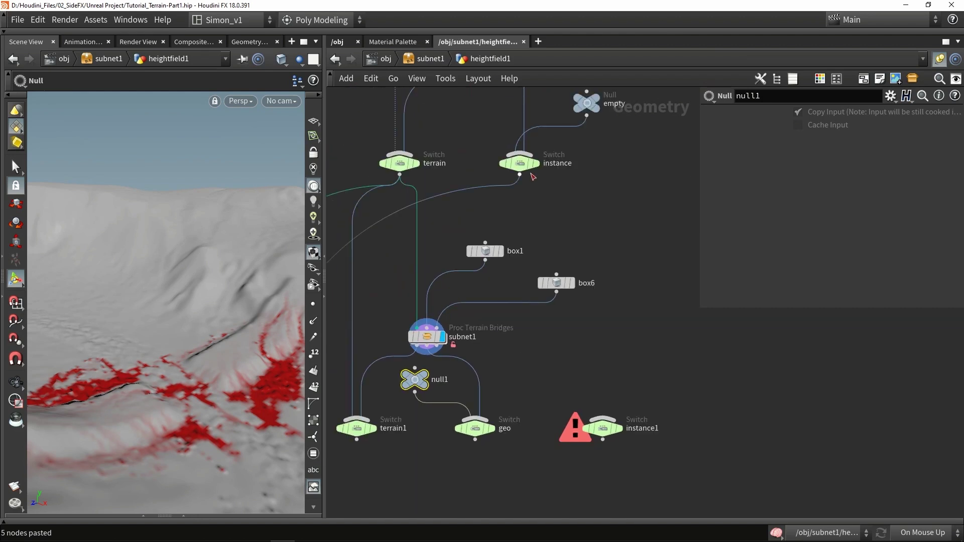
drag(519, 174, 603, 417)
drag(437, 347, 628, 399)
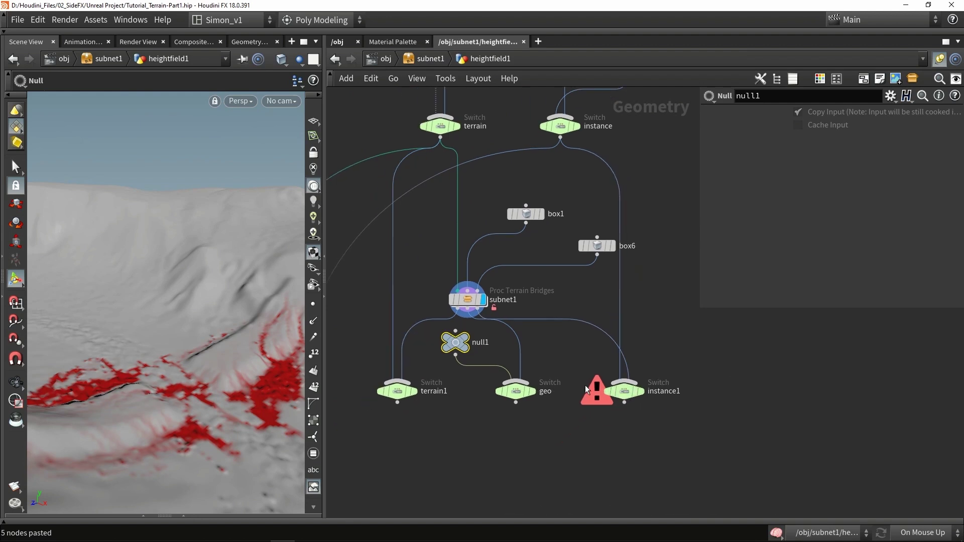
Step: Reroute the downstream terrain and instance wires so they start from the terrain1 and instance1 switches
middle_drag(586, 437, 604, 357)
scroll(604, 357, down, 5)
scroll(534, 366, up, 3)
drag(395, 335, 524, 388)
click(524, 388)
drag(468, 342, 525, 330)
drag(459, 370, 693, 345)
Step: Connect the geo switch's output to the merge2 node at the end of the network
scroll(558, 272, up, 3)
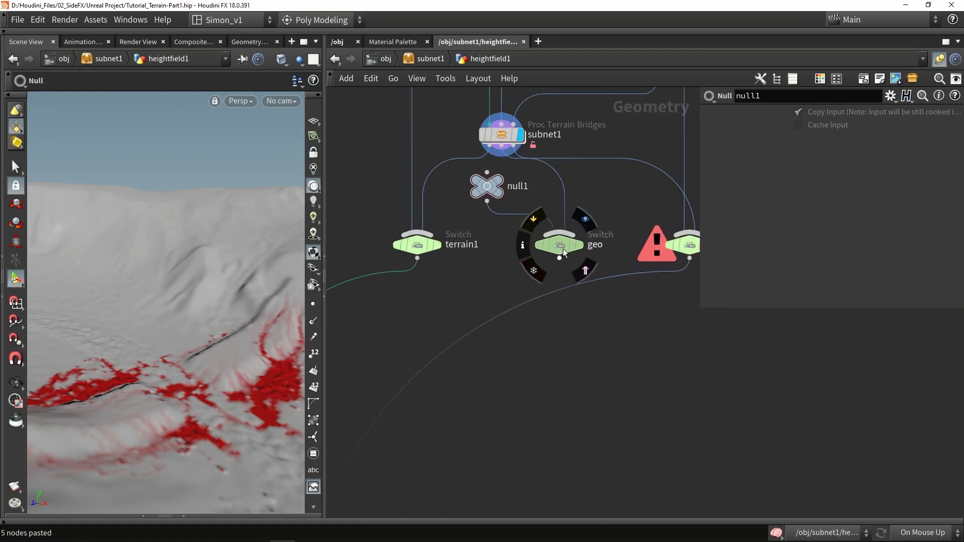
click(559, 259)
middle_drag(561, 379, 560, 253)
scroll(566, 233, down, 5)
scroll(575, 391, down, 1)
middle_drag(558, 354, 560, 200)
scroll(576, 389, up, 3)
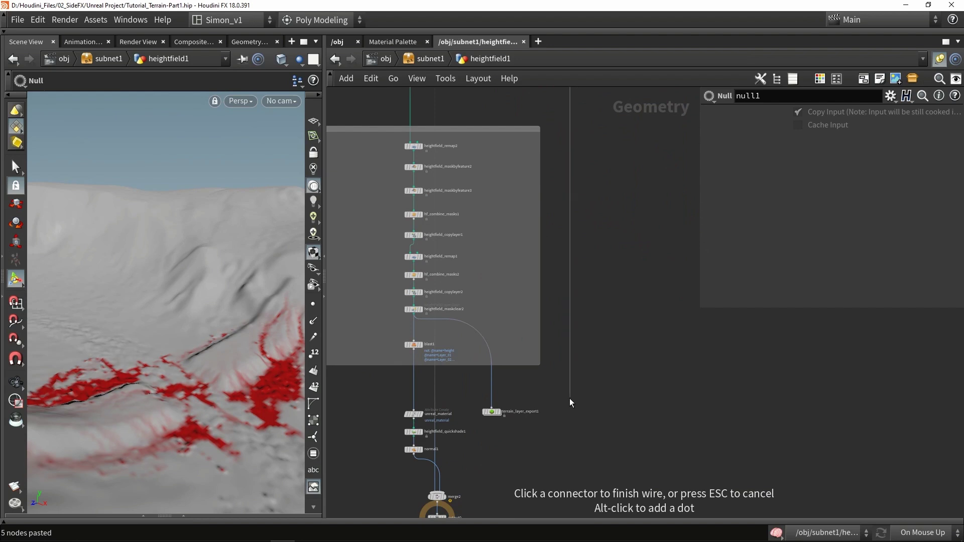
middle_drag(571, 397, 599, 260)
scroll(525, 349, up, 3)
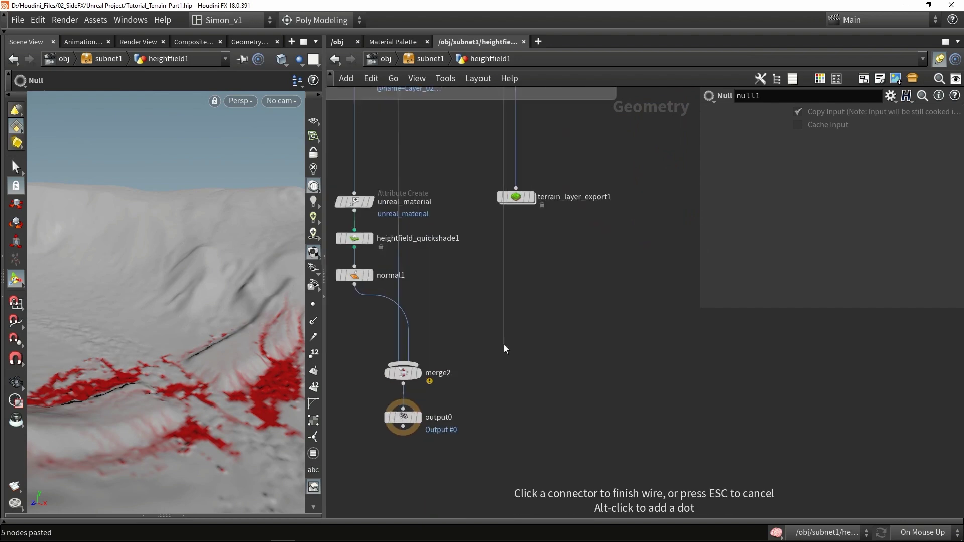
click(435, 365)
Step: Move the merge2 and output0 nodes away from the terrain layer nodes so their incoming wires run clear
middle_drag(440, 344, 507, 351)
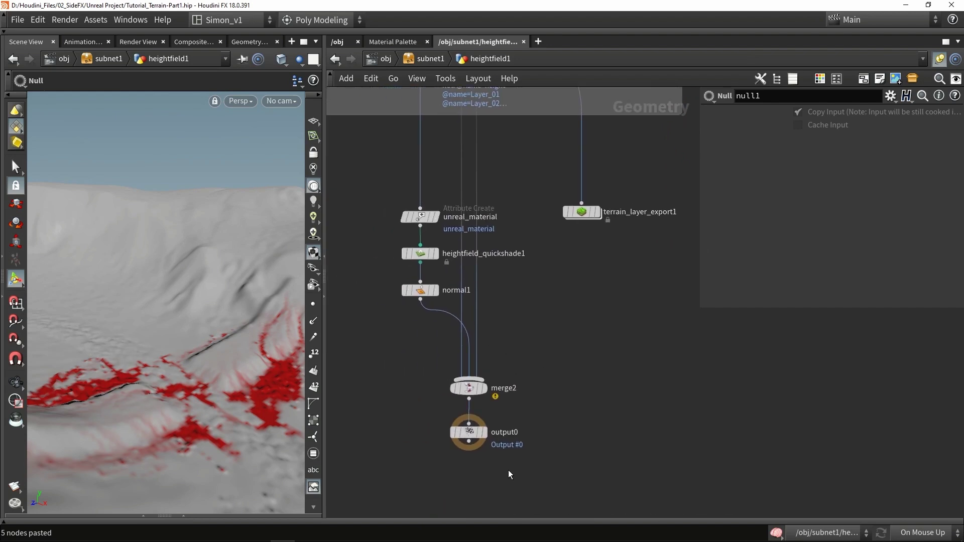
middle_drag(577, 334, 552, 389)
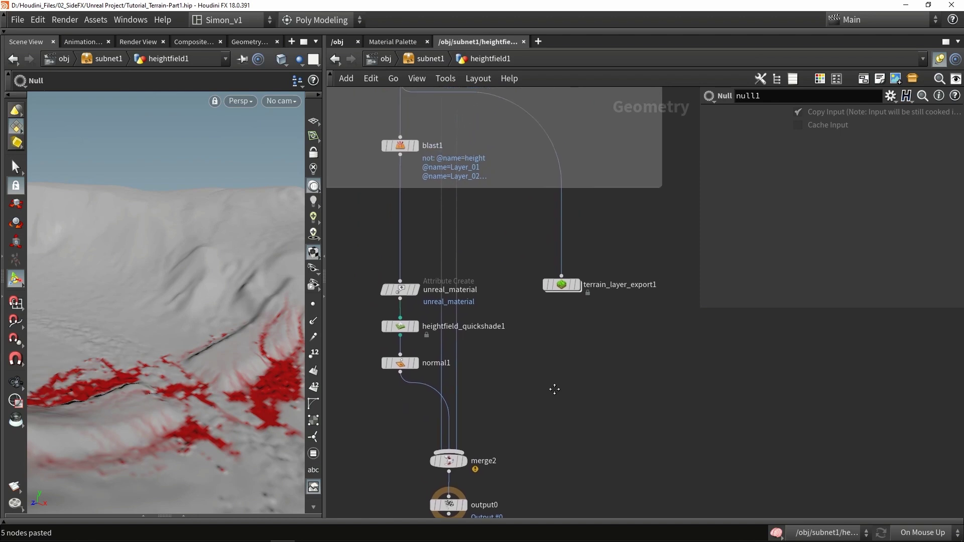
scroll(554, 389, down, 3)
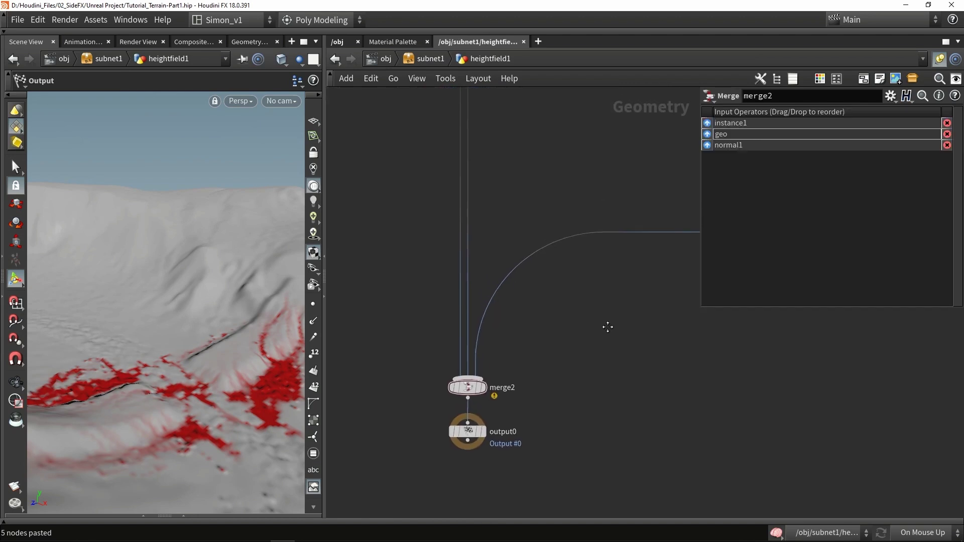
scroll(604, 328, down, 1)
scroll(473, 302, up, 2)
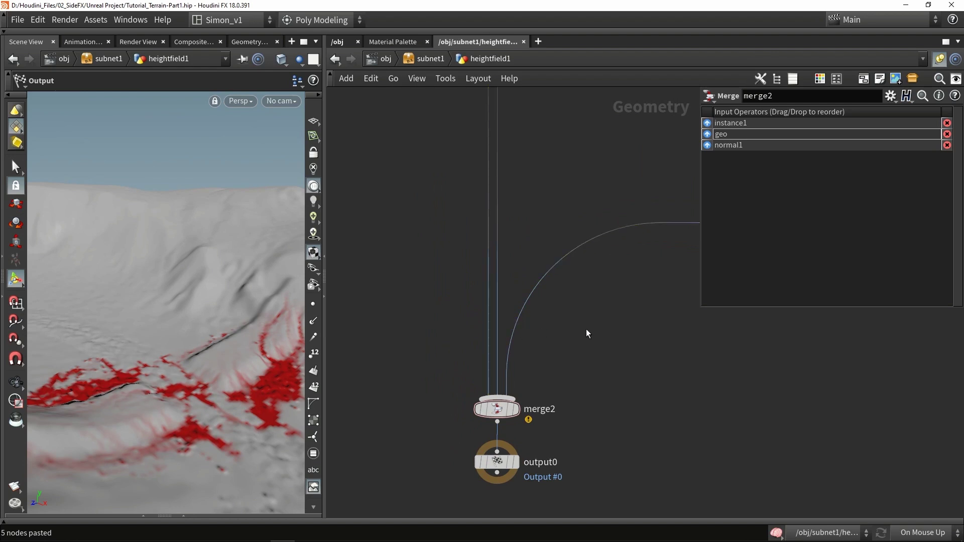
Step: Return to the bridge subnet and select the terrain1, geo and instance1 switches together
middle_drag(584, 338, 467, 380)
scroll(467, 380, down, 2)
middle_drag(508, 259, 459, 373)
scroll(458, 375, down, 3)
scroll(580, 137, down, 2)
middle_drag(581, 138, 546, 375)
scroll(538, 231, up, 2)
scroll(540, 240, up, 5)
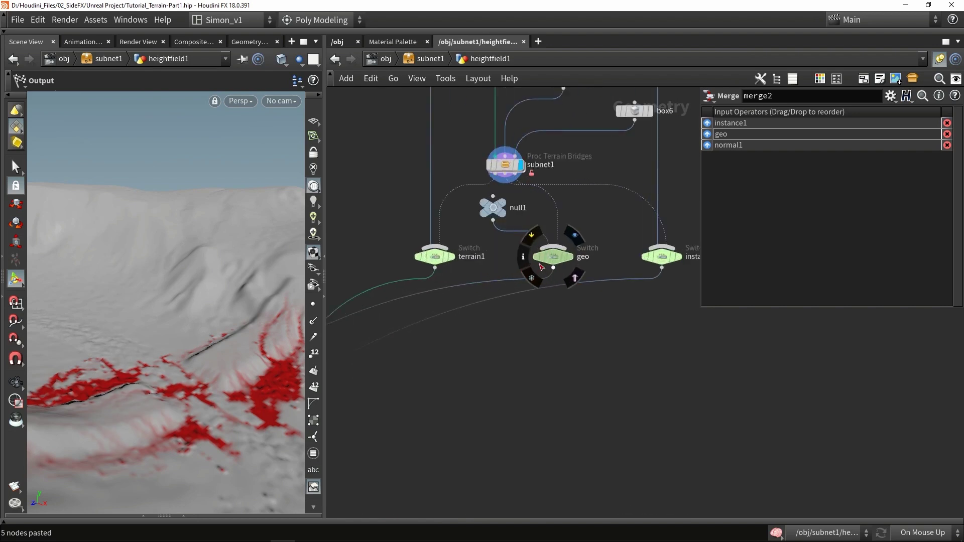
click(560, 262)
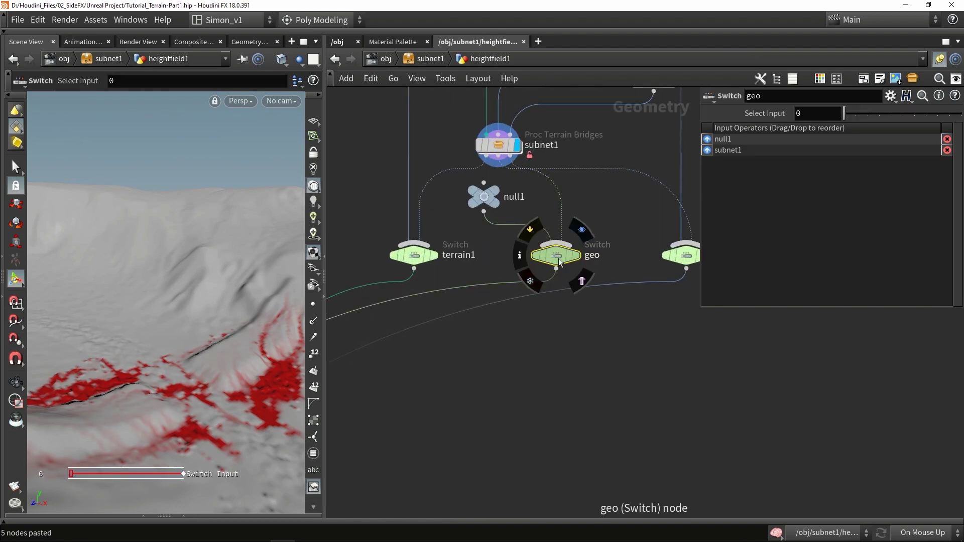
scroll(512, 369, down, 3)
drag(678, 354, 396, 293)
Step: Edit the Proc_Terrain_Proj_1 asset's properties and add a parameter folder labelled Bridge
click(95, 22)
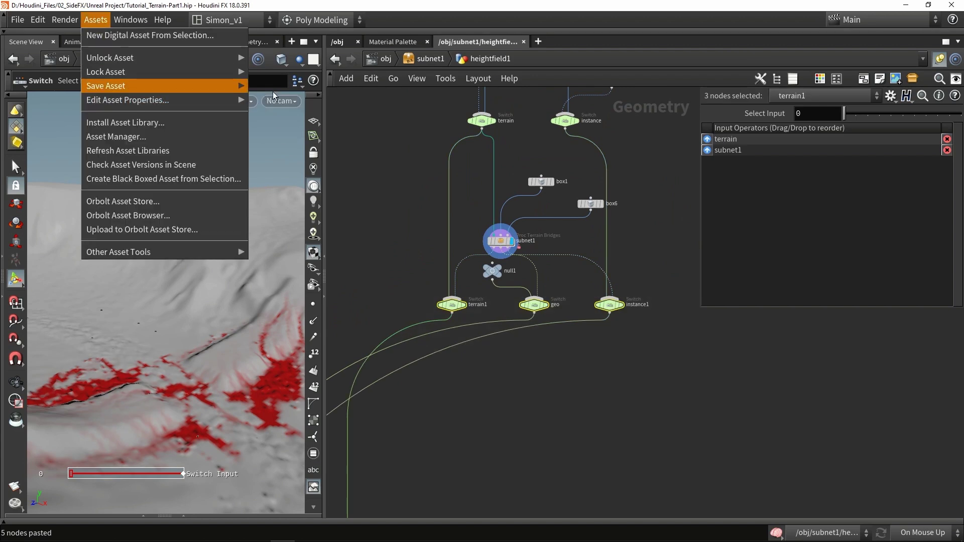
mouse_move(211, 100)
click(256, 100)
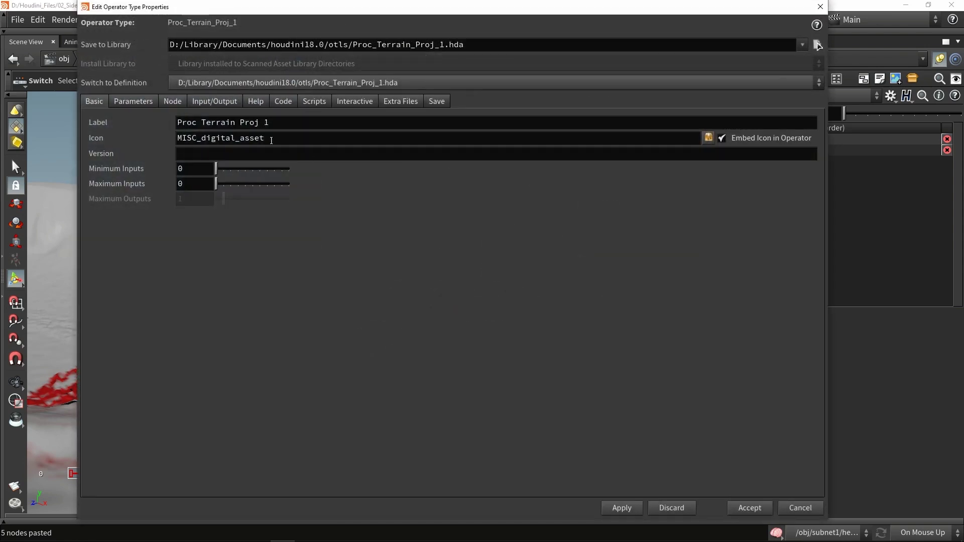
click(148, 104)
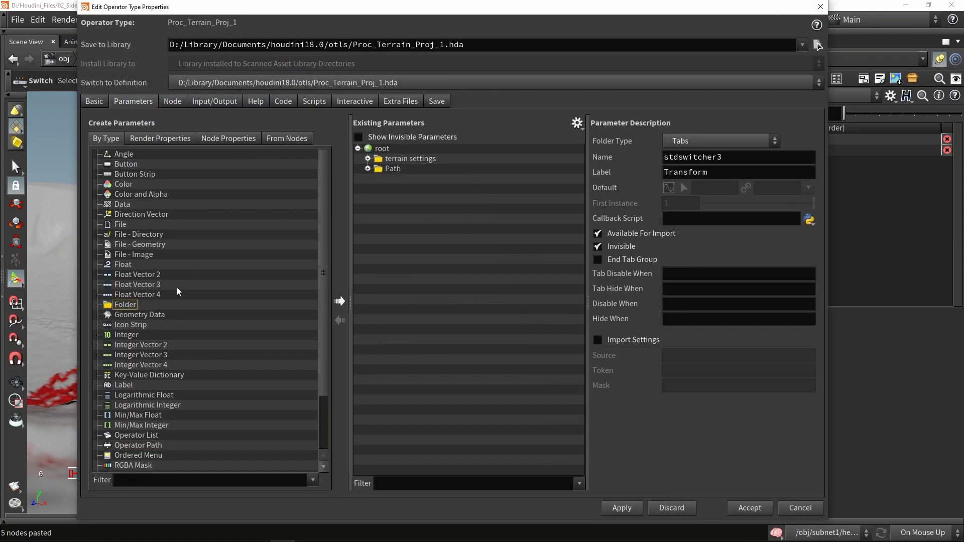
drag(176, 303, 474, 217)
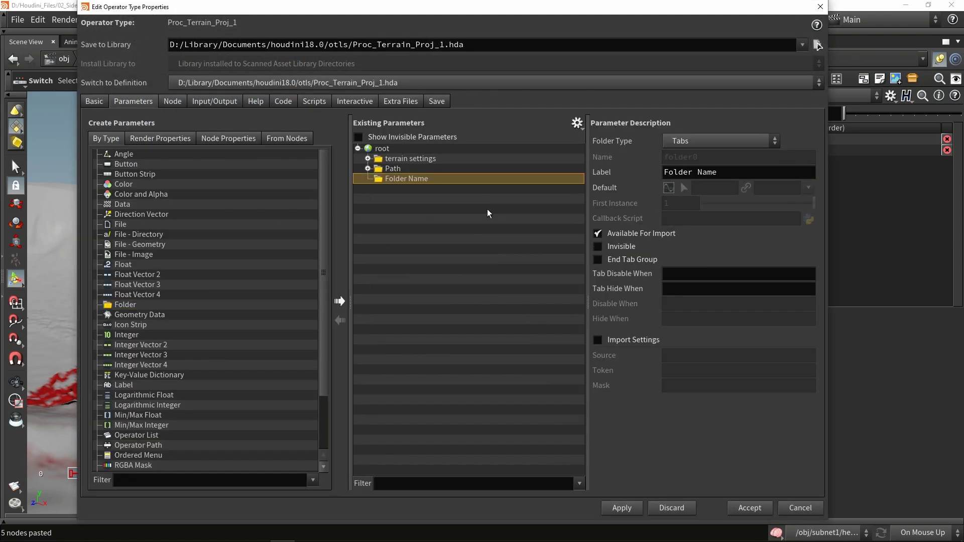
drag(728, 170, 582, 175)
text(Bridge)
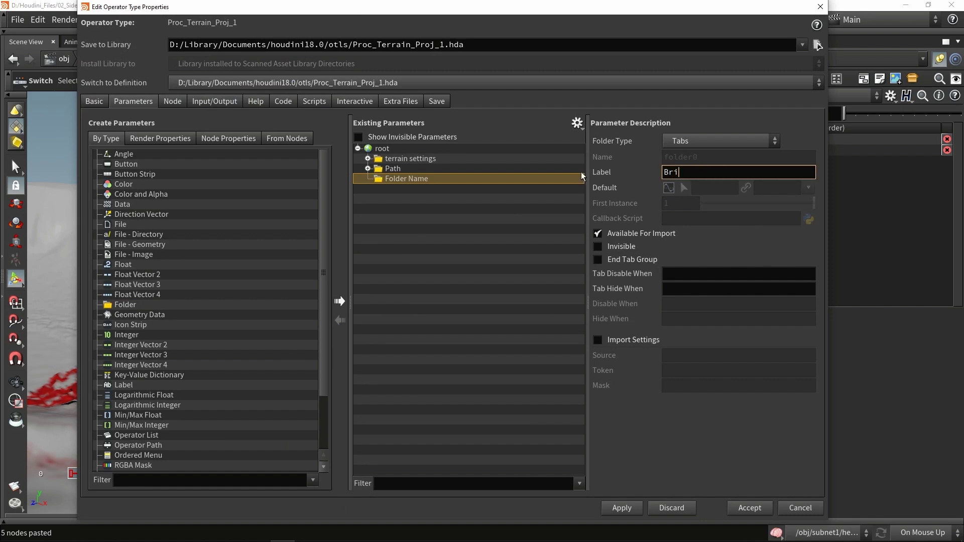
Step: Promote the terrain1 switch's Select Input parameter into the Bridge folder
key(super+Left)
click(586, 346)
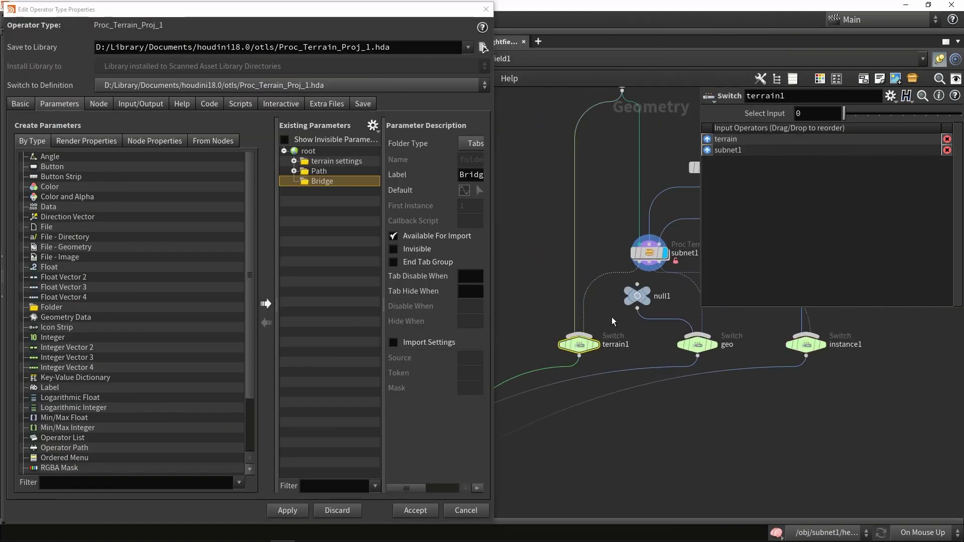
drag(768, 114, 320, 182)
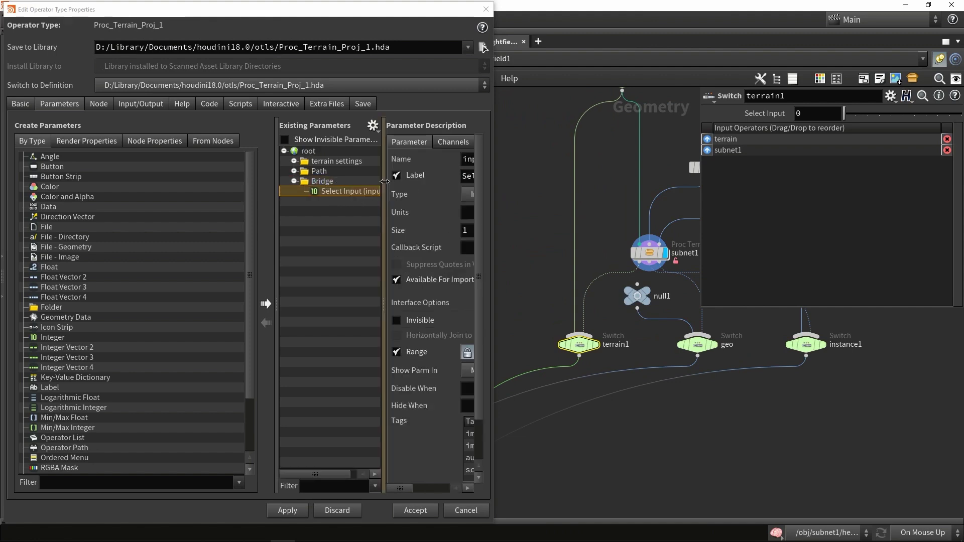
Step: Label the promoted parameter Enable, change its type to Toggle, and apply the asset changes
drag(493, 170, 532, 173)
triple_click(493, 176)
text(Enable)
key(Return)
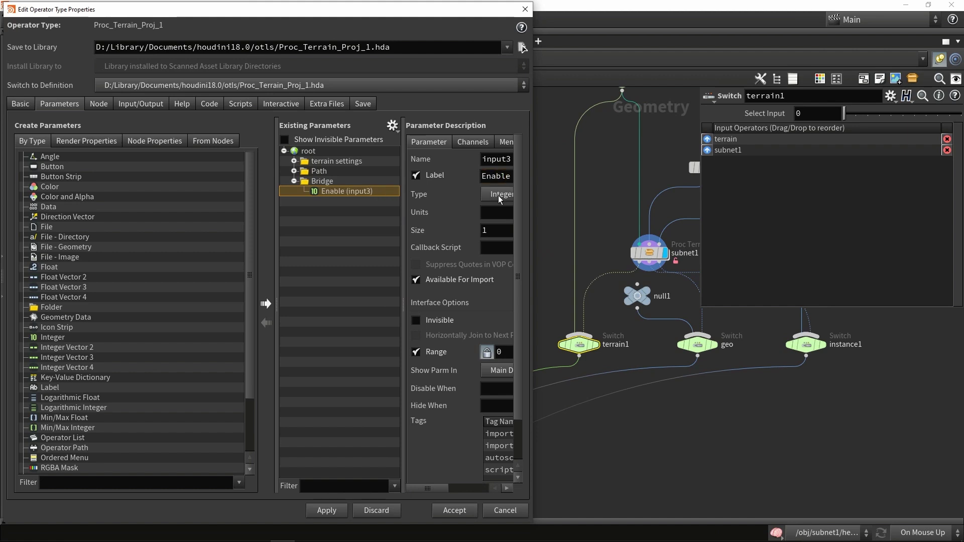
click(498, 194)
click(506, 485)
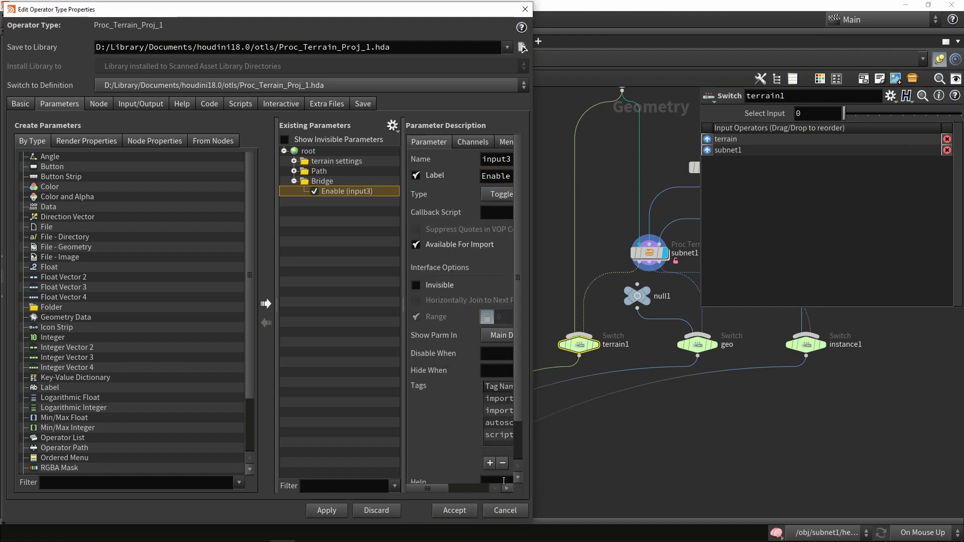
click(329, 511)
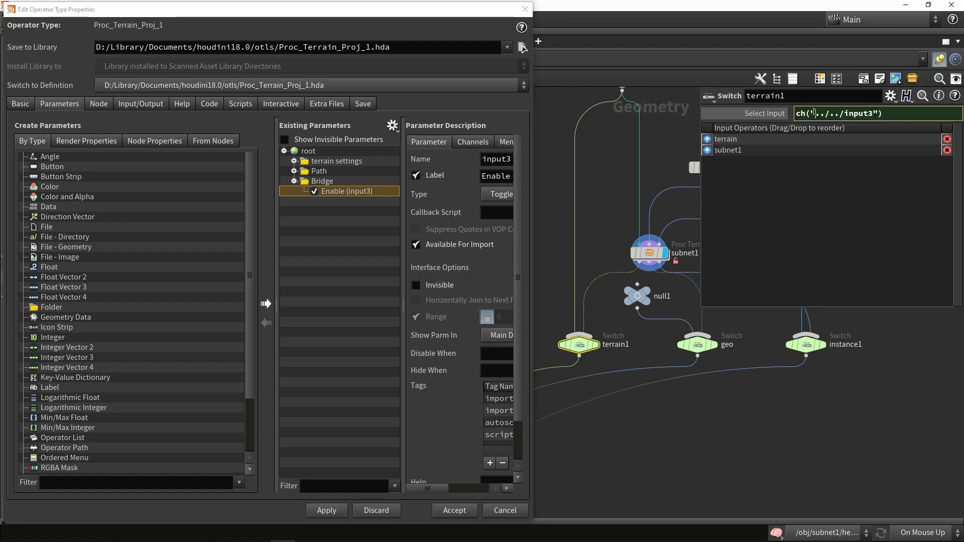
Step: Copy terrain1's Select Input expression ch("../../input3") to the Select Input of the geo and instance1 switches
triple_click(814, 113)
key(ctrl+c)
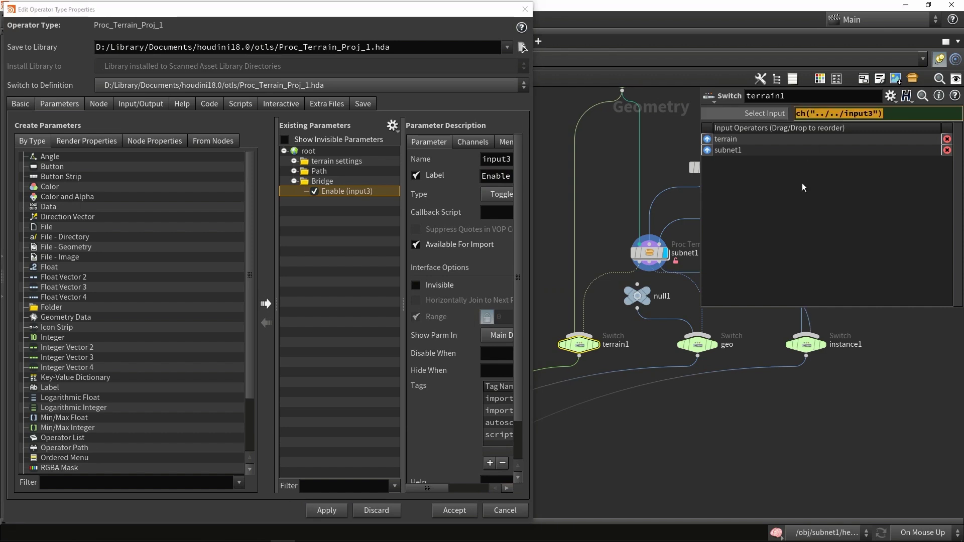
click(698, 344)
key(ctrl+v)
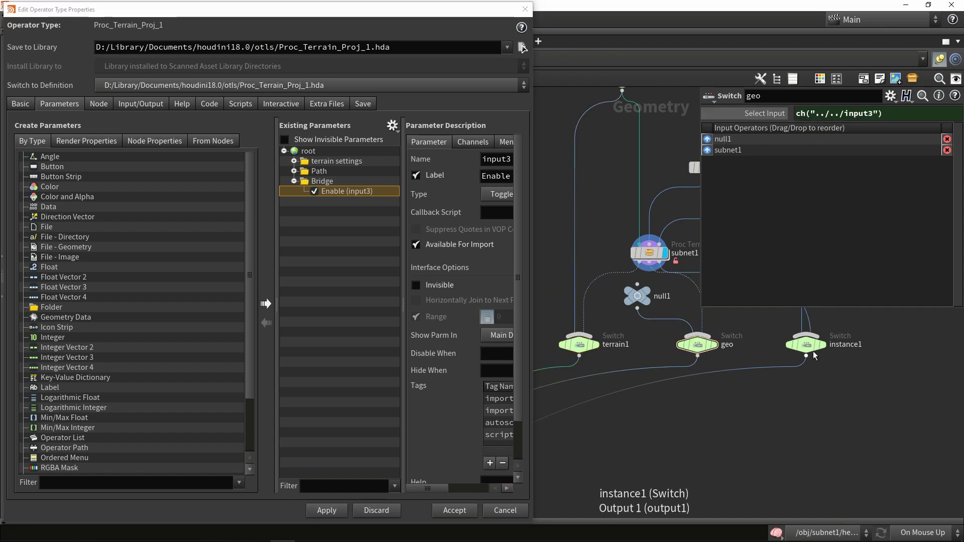
click(806, 345)
key(ctrl+v)
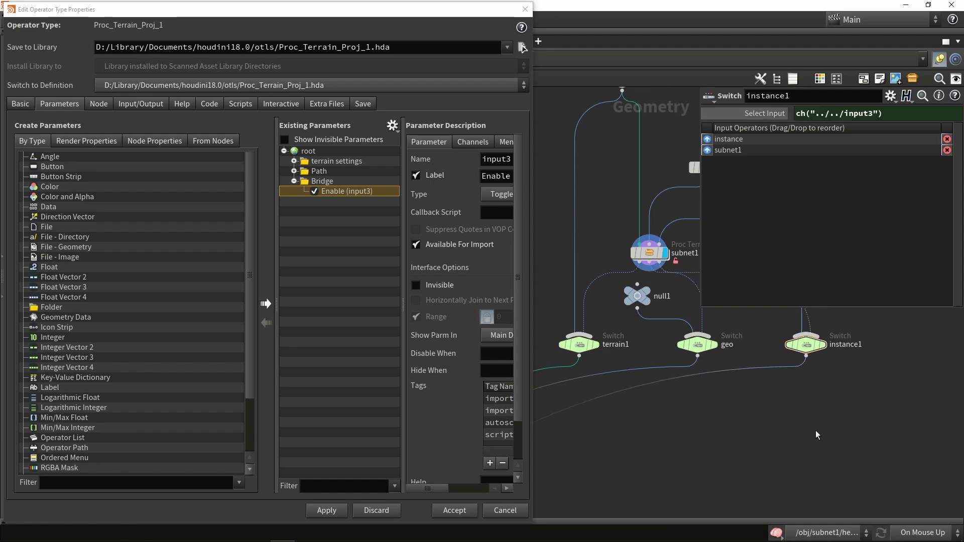
Step: Promote the Percent To Keep, Tile Scale and Seed parameters of the Proc Terrain Bridges node subnet1 into the Bridge folder
middle_drag(714, 396, 667, 416)
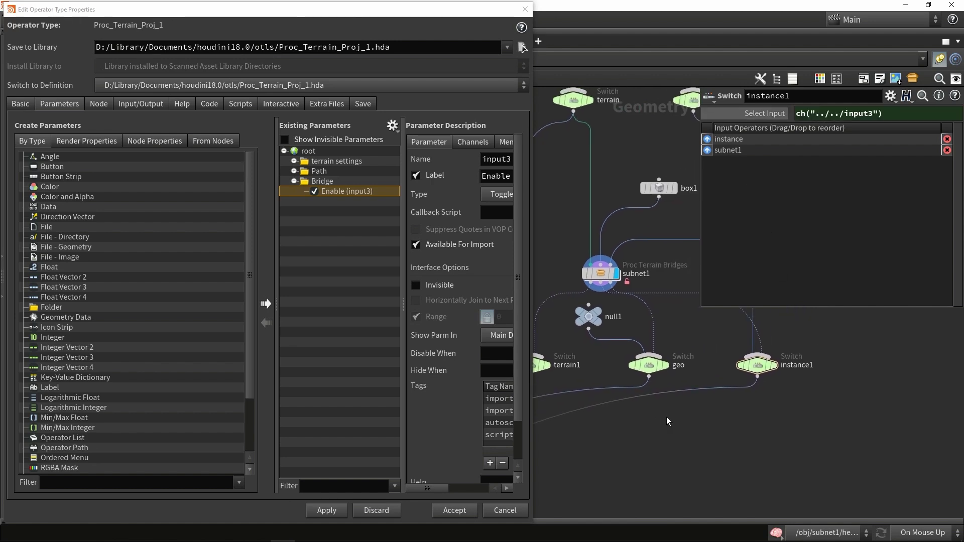
click(601, 278)
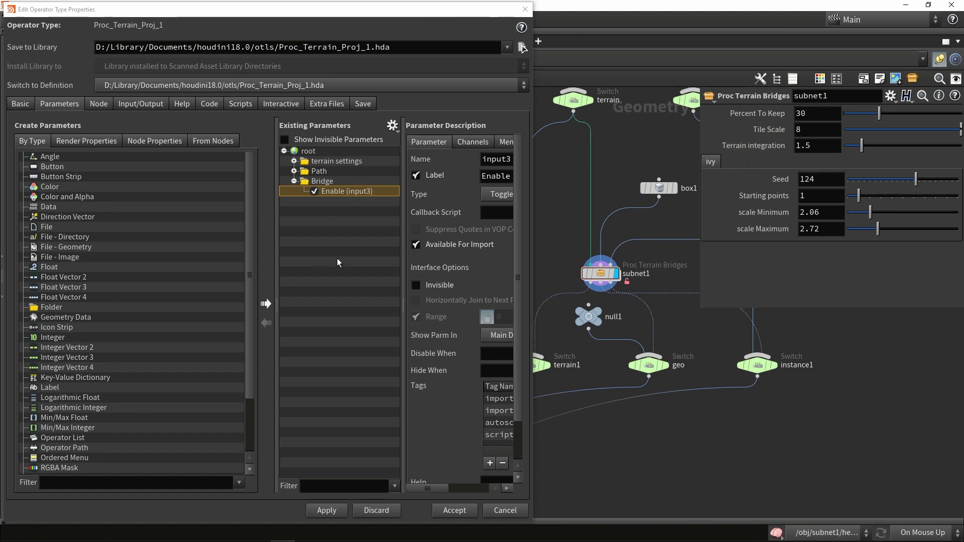
click(220, 140)
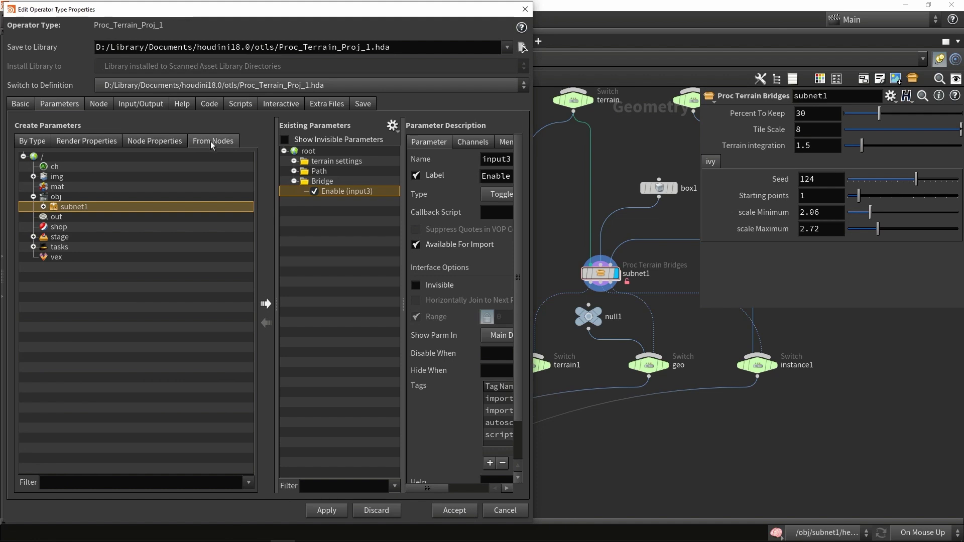
click(44, 207)
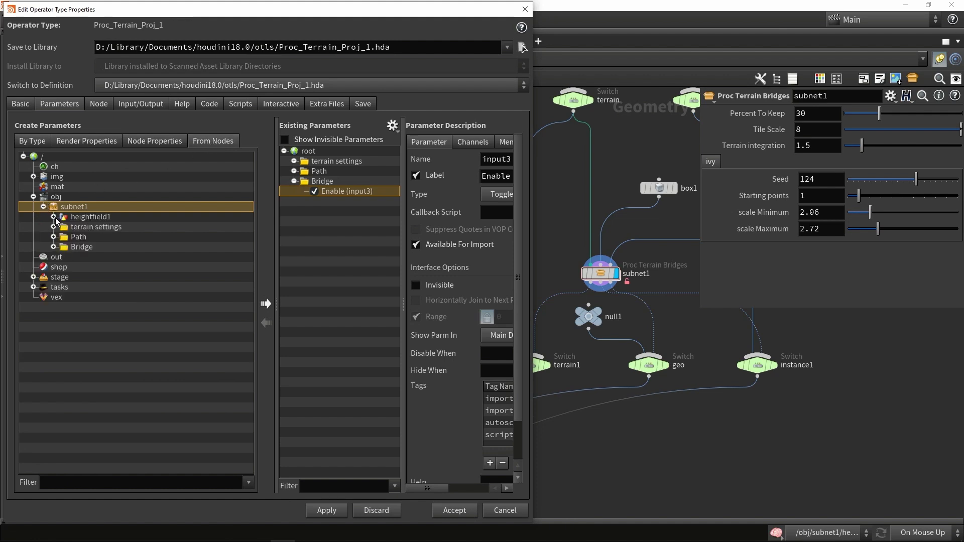
click(53, 217)
scroll(131, 259, down, 10)
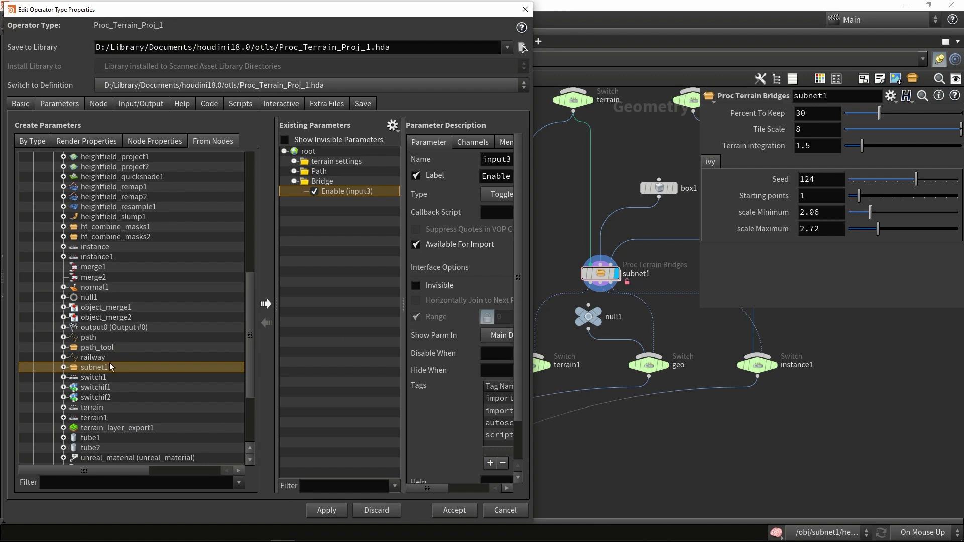
click(63, 367)
scroll(70, 363, down, 10)
scroll(74, 363, down, 15)
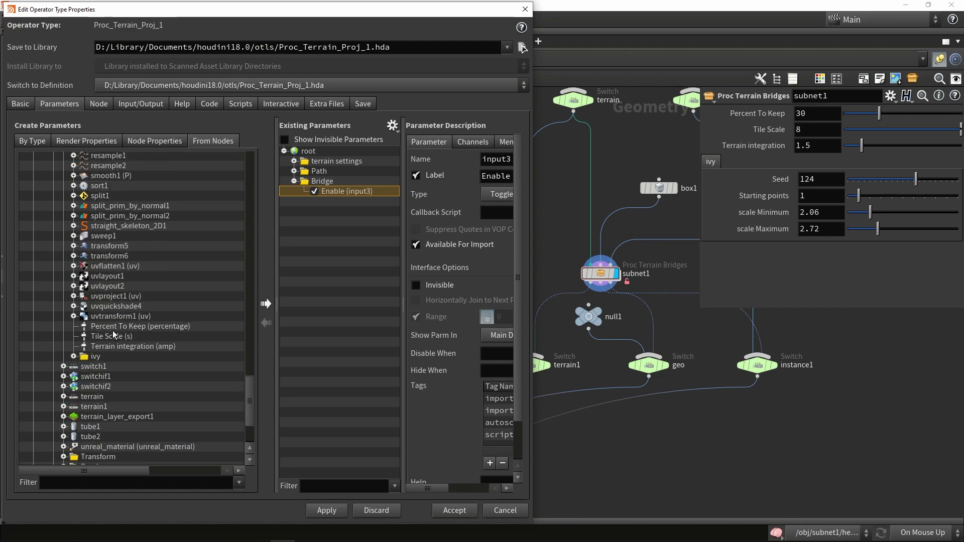
click(112, 326)
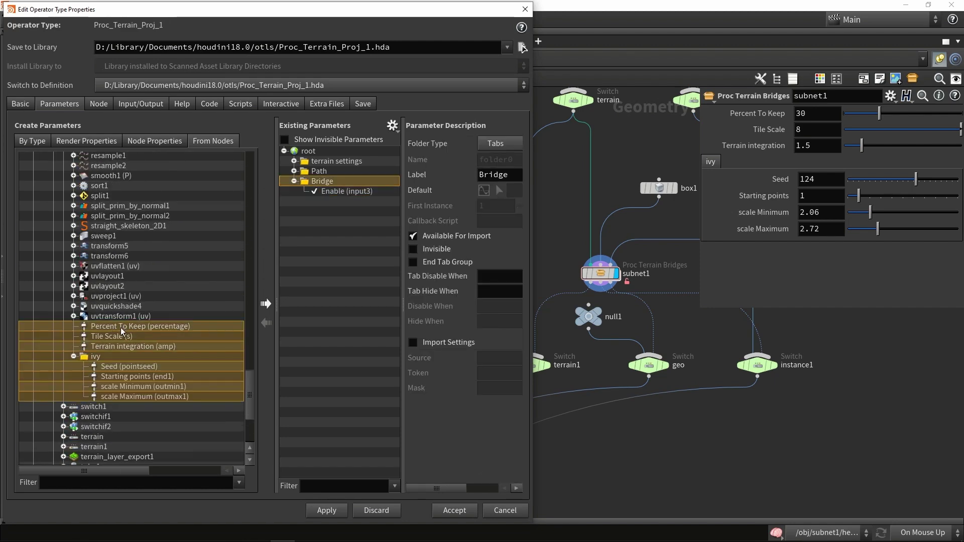
drag(121, 328, 332, 227)
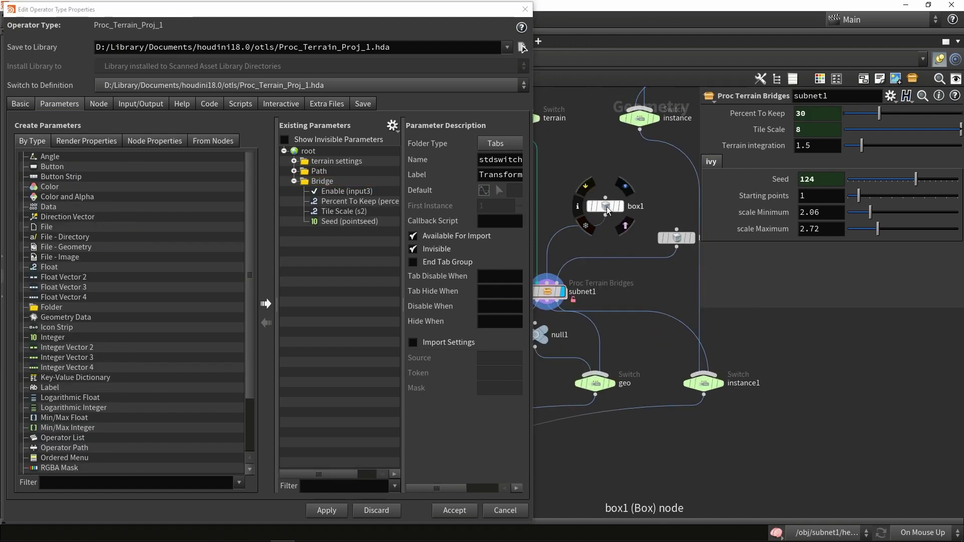
Step: Add an Object Merge node above box1 in the network
drag(606, 206, 616, 204)
middle_drag(616, 238, 645, 322)
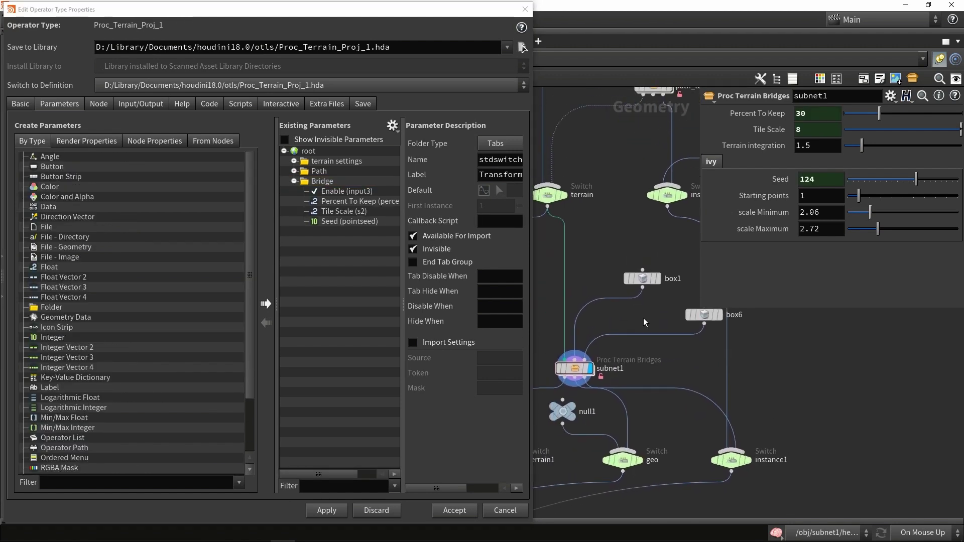
scroll(644, 323, down, 2)
key(Tab)
text(obj)
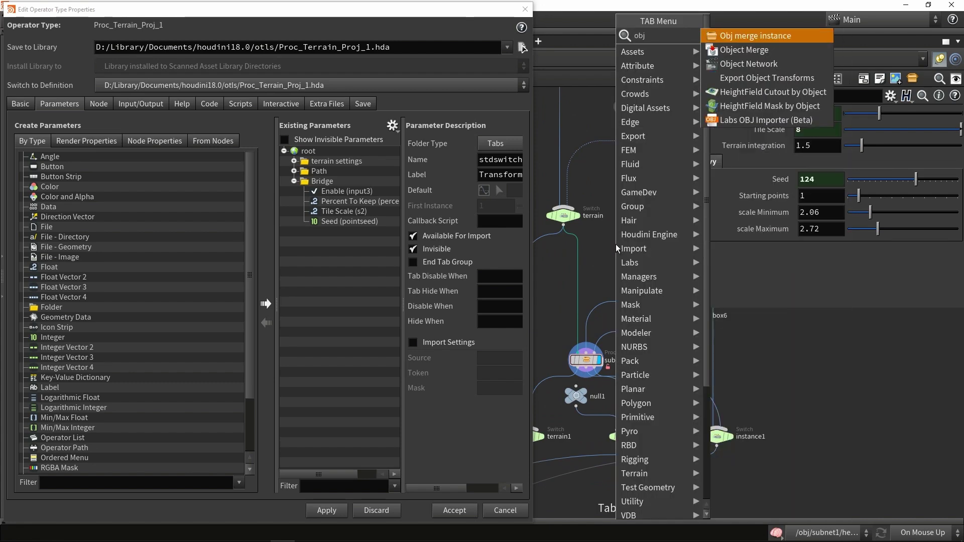
key(Return)
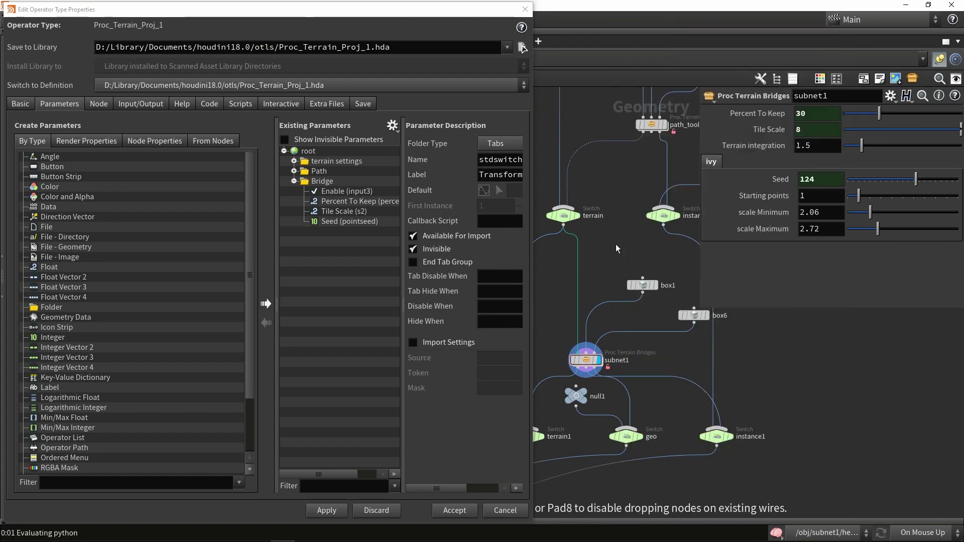
click(616, 244)
scroll(616, 244, up, 2)
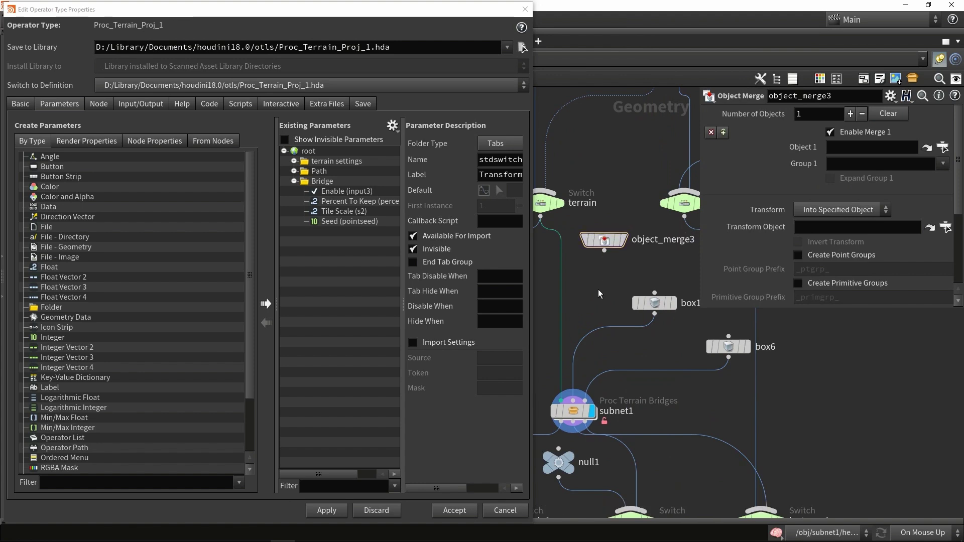
Step: Add a Switch-If node between the new Object Merge node and box1
scroll(599, 294, down, 2)
key(Tab)
text(if)
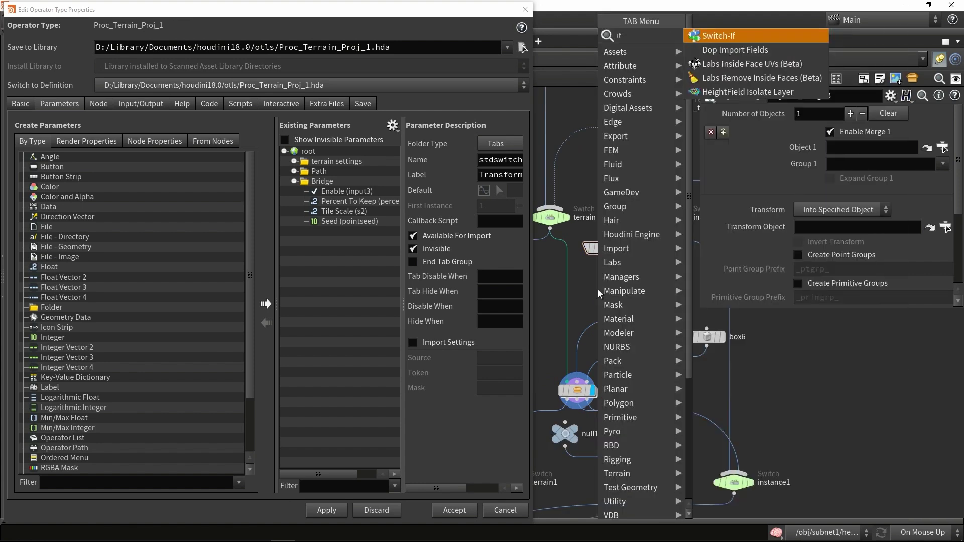
key(Return)
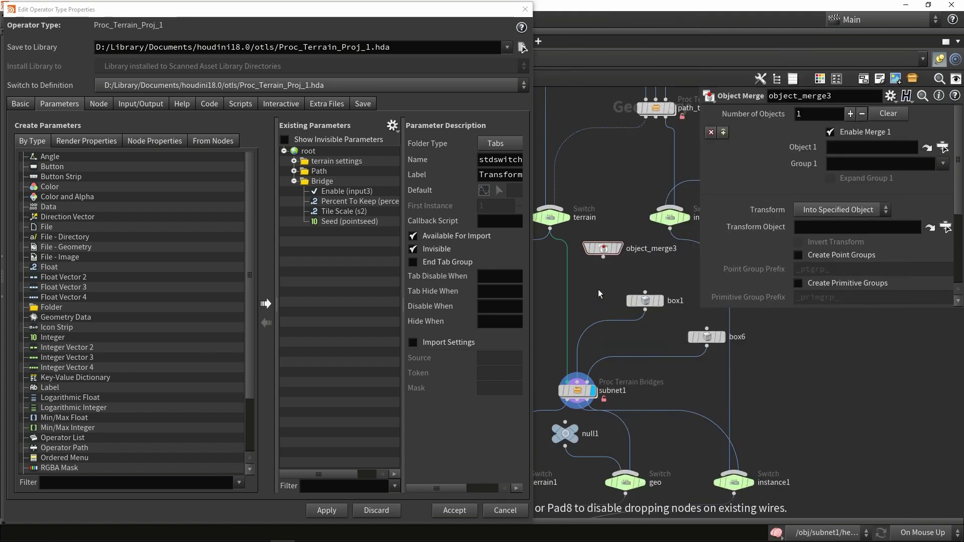
click(597, 290)
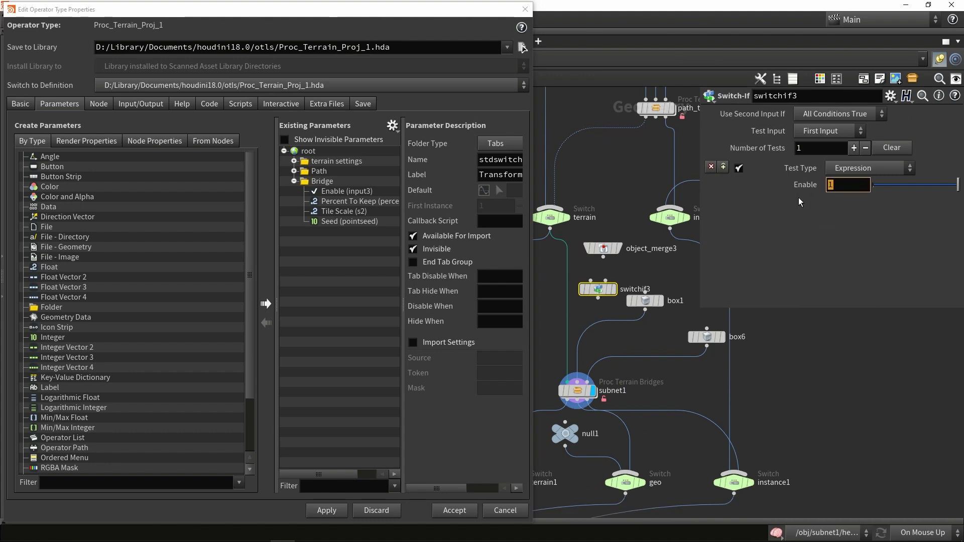
Step: Set the Switch-If test's Enable expression to npoints(0)==0
text(npoints)
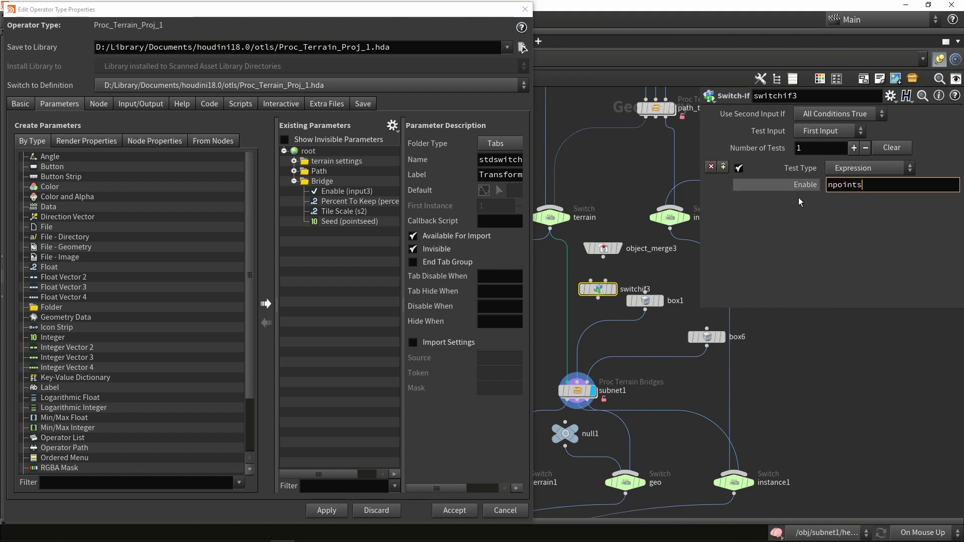
text((0)==0)
click(854, 361)
click(809, 188)
click(809, 187)
Step: Wire object_merge3 and box1 into switchif3 as first and second inputs, placing the switch ahead of subnet1's second input
mouse_move(598, 282)
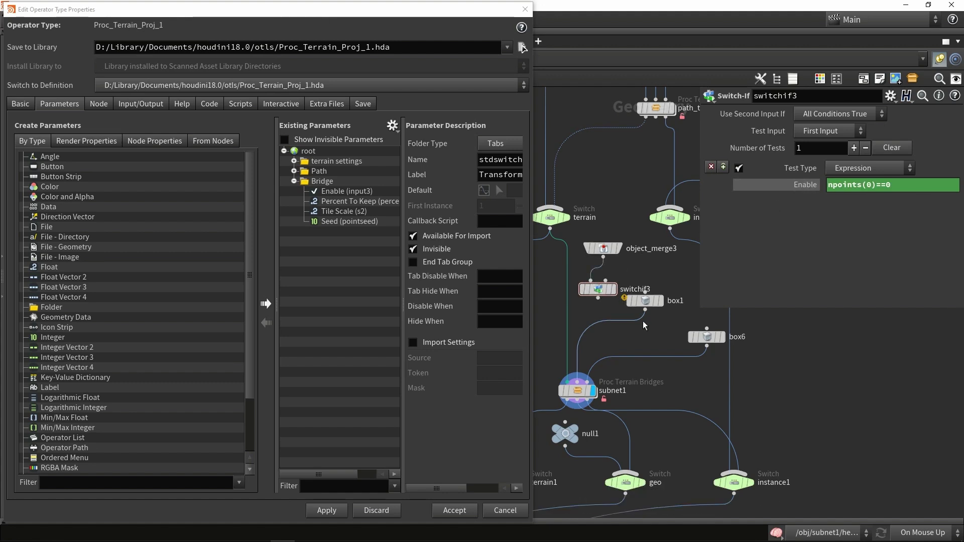
drag(598, 281, 604, 335)
drag(603, 249, 604, 268)
Step: Duplicate the Switch-If node onto box6's wire to subnet1 and connect a copy of the Object Merge node as its first input
alt+drag(601, 334, 648, 362)
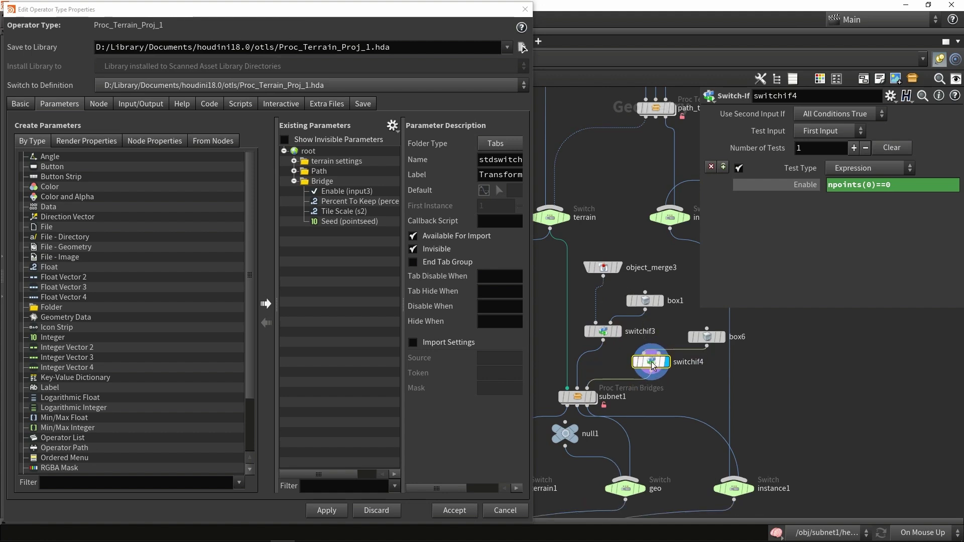
middle_drag(716, 404, 661, 405)
drag(594, 377, 619, 377)
alt+drag(547, 268, 636, 372)
middle_drag(575, 365, 626, 394)
Step: Promote object_merge3's Object 1 parameter into the Bridge folder and label it Main bridge shape
click(598, 297)
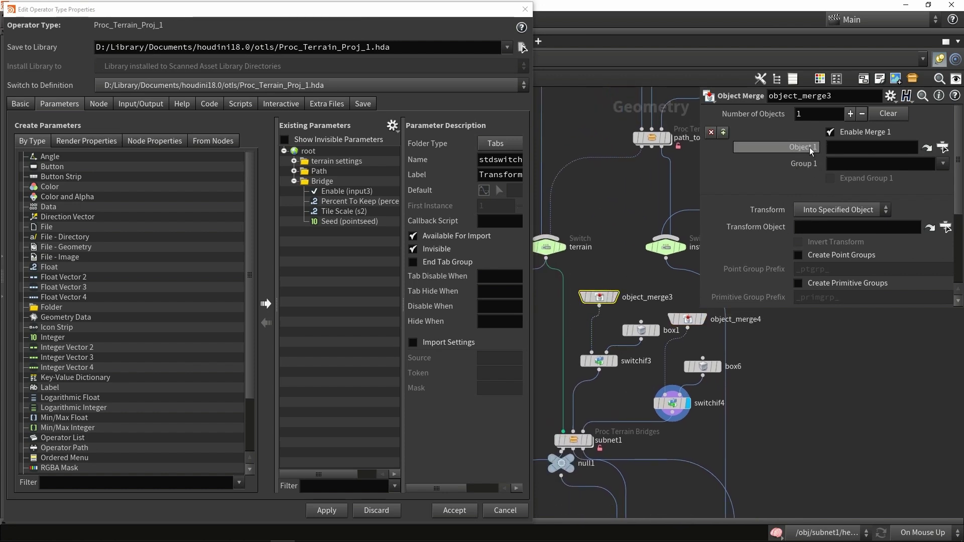
click(323, 181)
drag(325, 184, 325, 182)
double_click(499, 173)
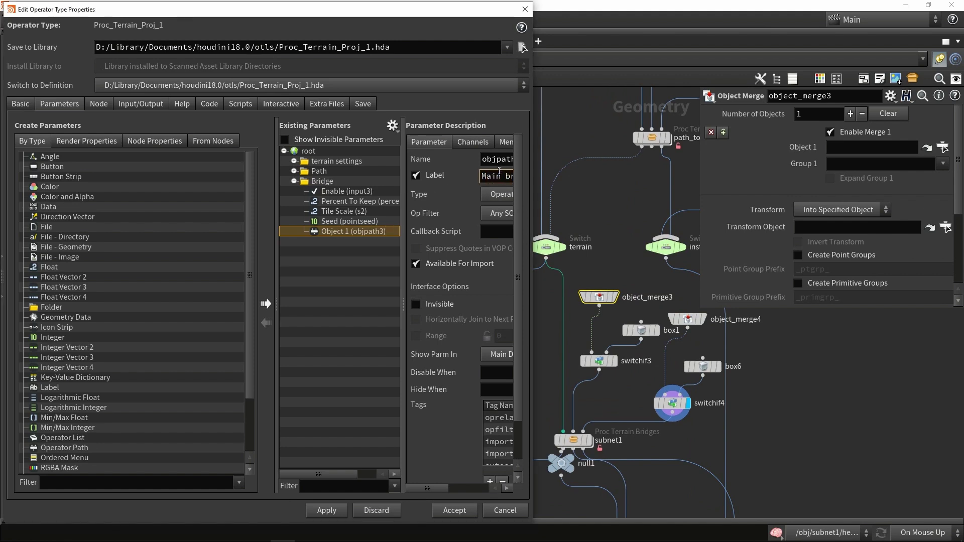
key(Return)
Step: Promote object_merge4's Object 1 parameter into the Bridge folder, label it Subtract bridge, and accept the asset properties
click(687, 320)
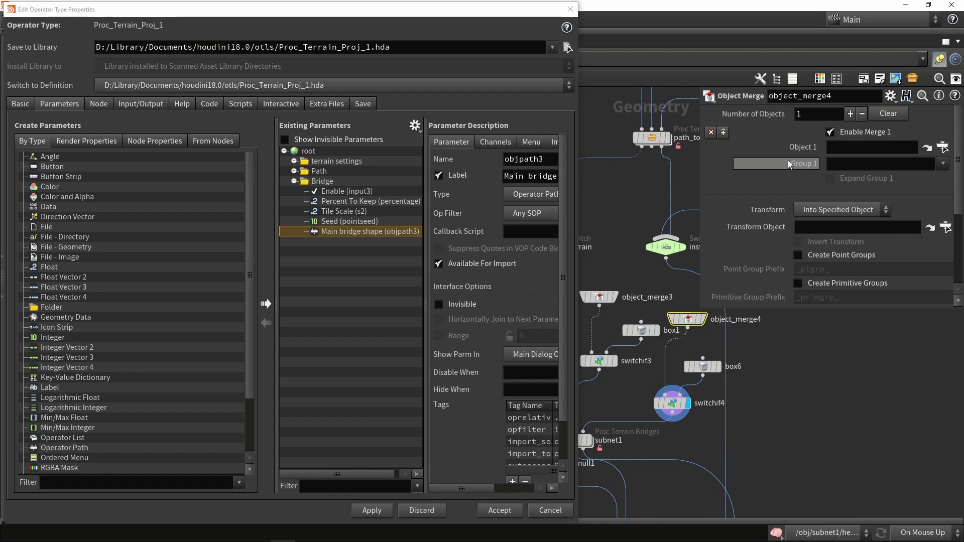
drag(331, 192, 325, 184)
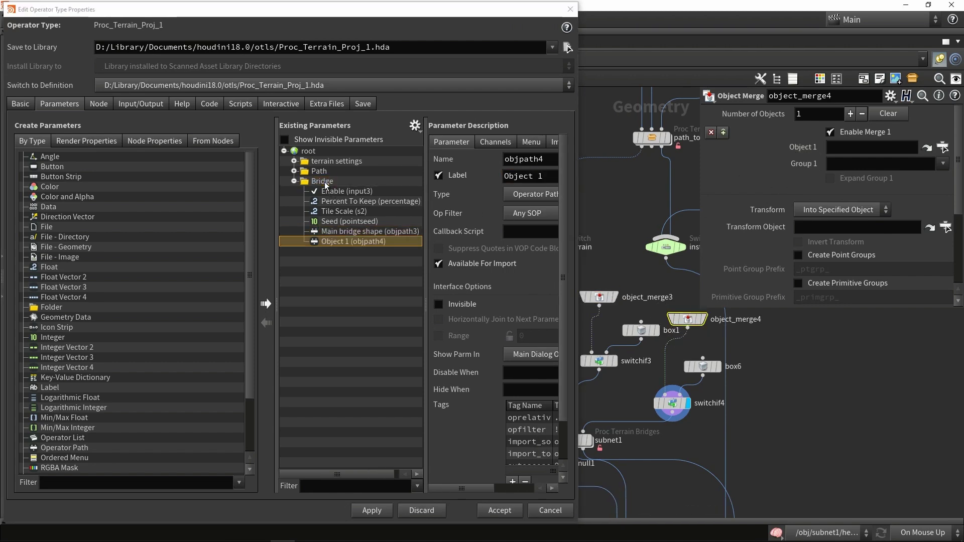
click(527, 176)
text(S)
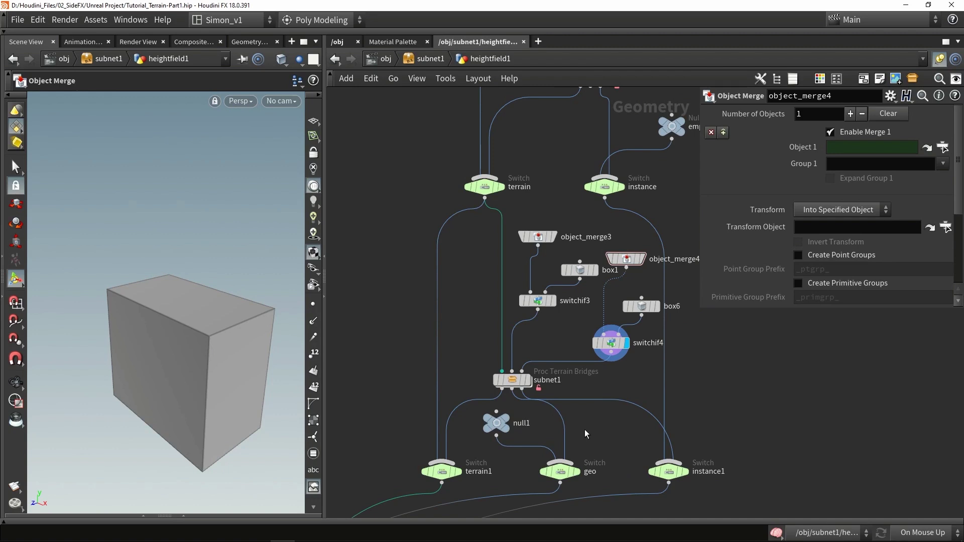
Step: Display the geo switch, and inspect the terrain's unreal_material node and its material path string
middle_drag(586, 425, 603, 375)
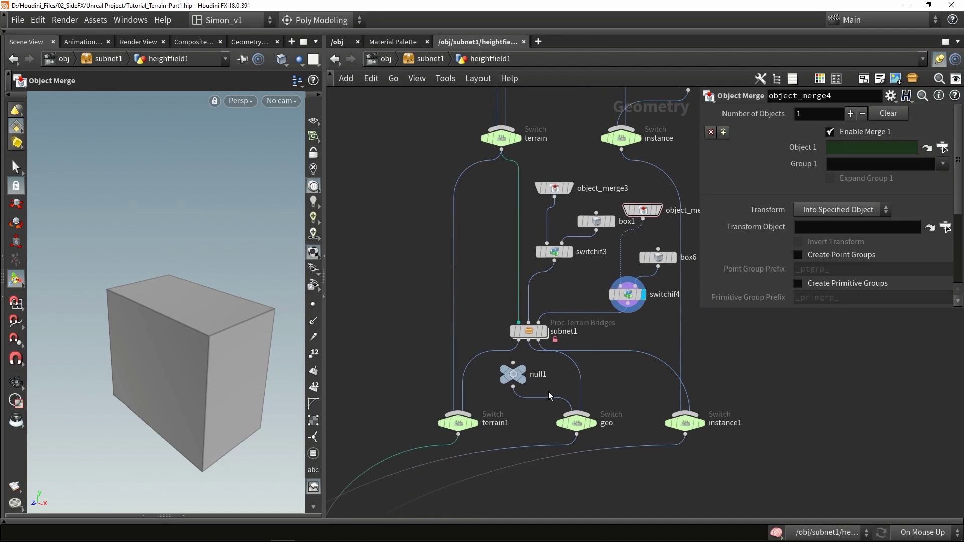
click(577, 421)
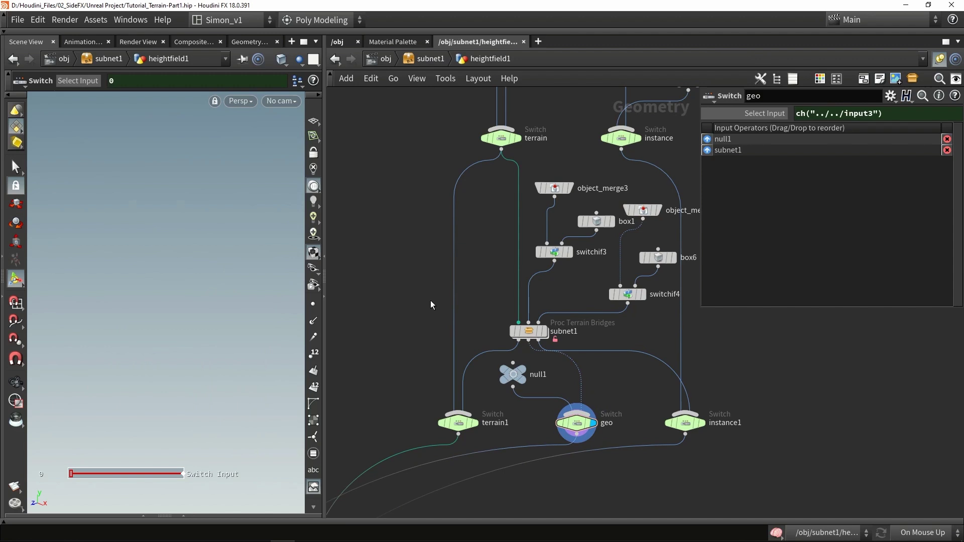
scroll(436, 304, down, 6)
scroll(481, 378, down, 2)
middle_drag(482, 378, 615, 93)
scroll(571, 346, up, 6)
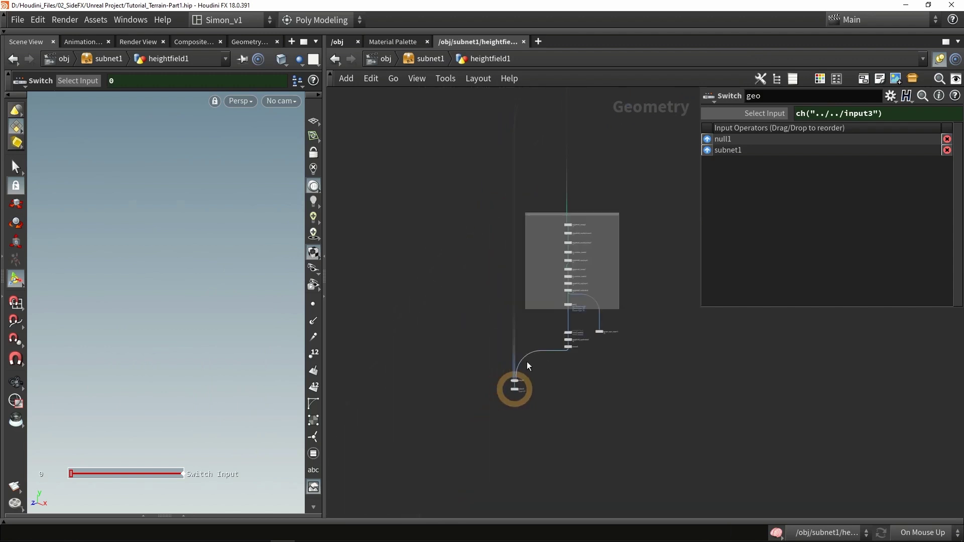
scroll(572, 346, up, 5)
click(562, 326)
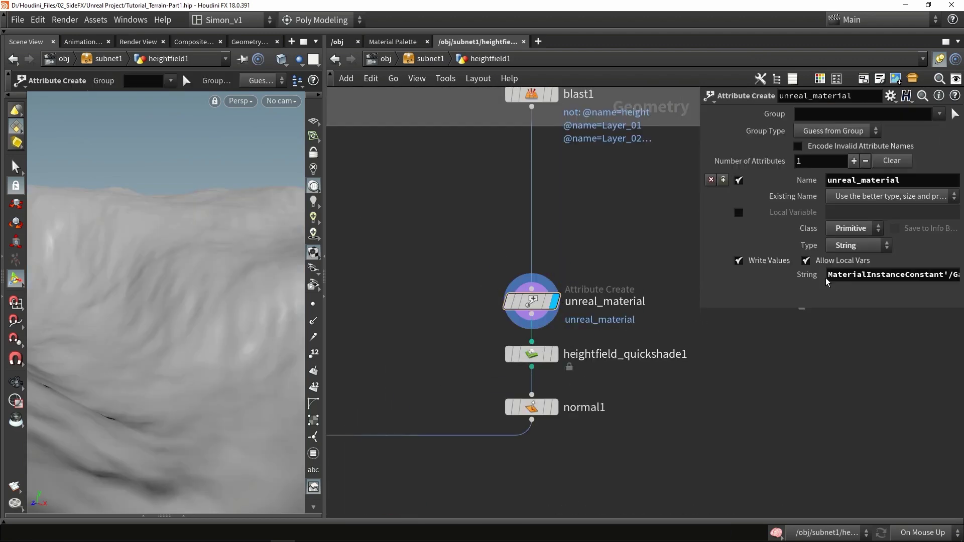
Step: Add an Unreal Material attribute node on subnet1's second output, above the geo switch
scroll(532, 417, down, 8)
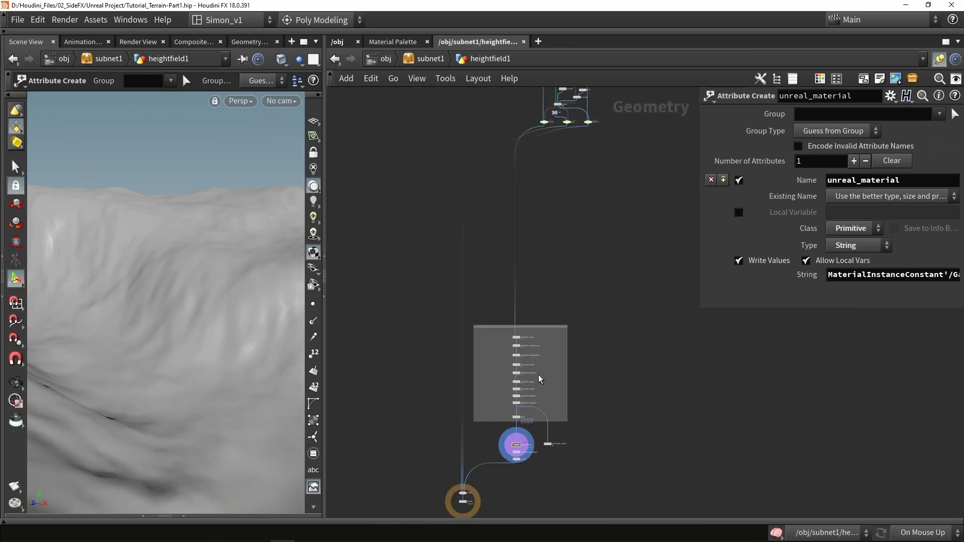
scroll(549, 350, up, 8)
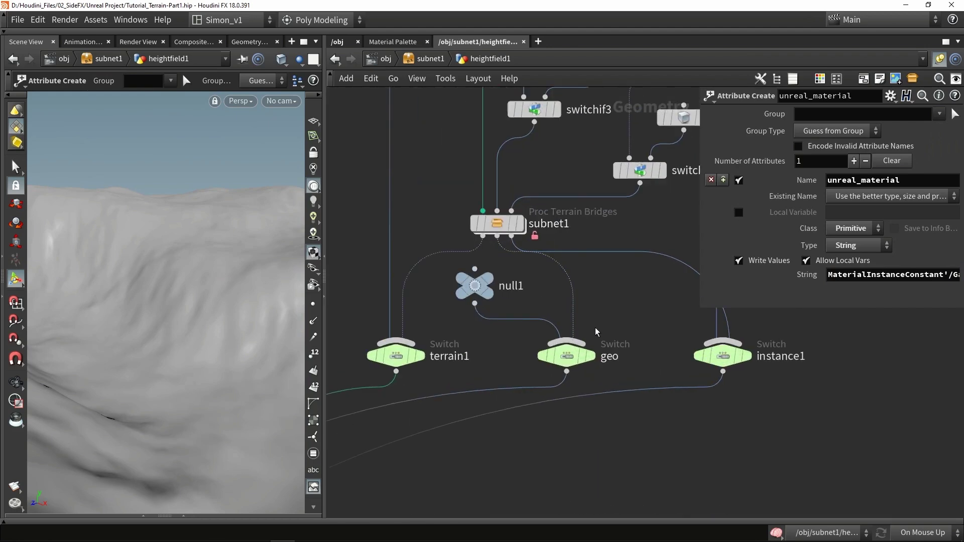
key(Tab)
text(unre)
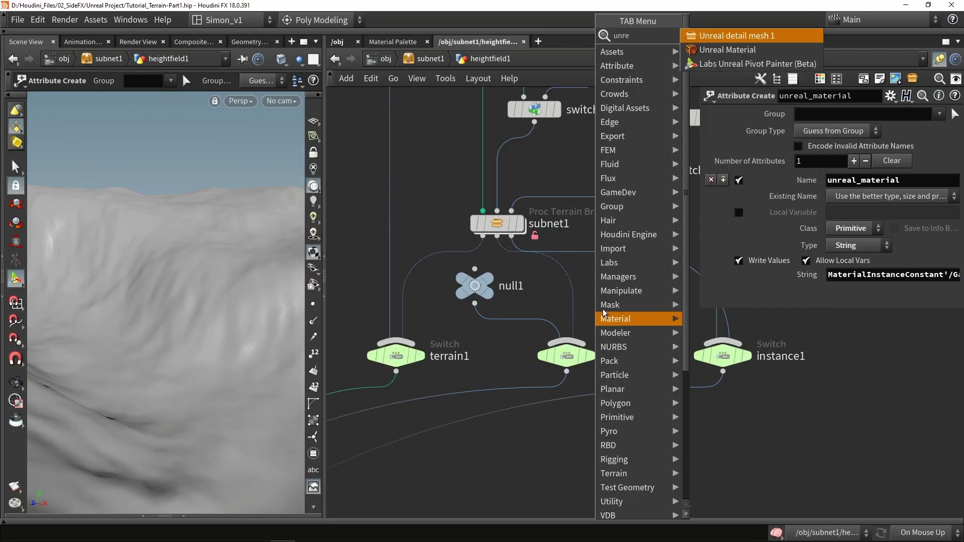
key(Return)
click(580, 316)
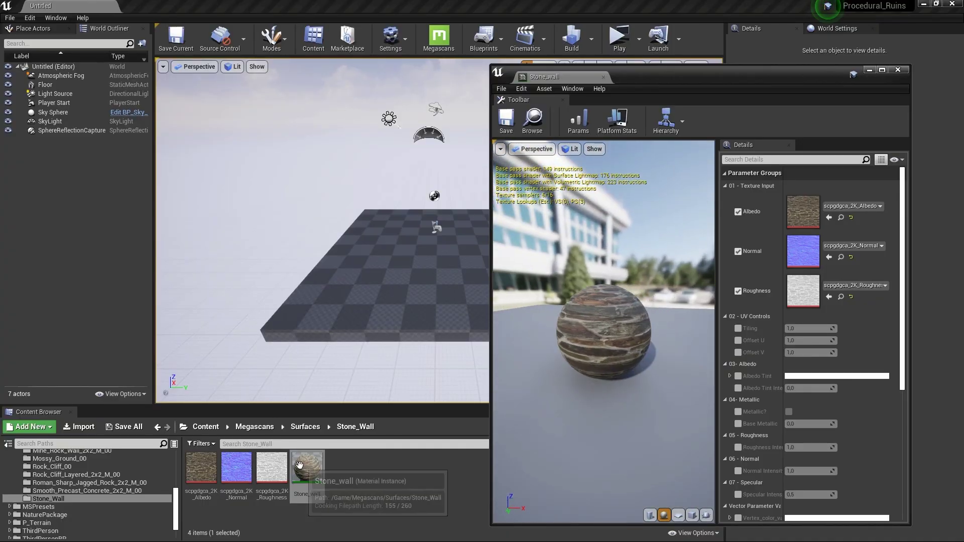
Step: Copy the Stone_wall material instance's reference in Unreal and paste it into the String value of unreal_material1 in Houdini
right_click(303, 472)
click(321, 361)
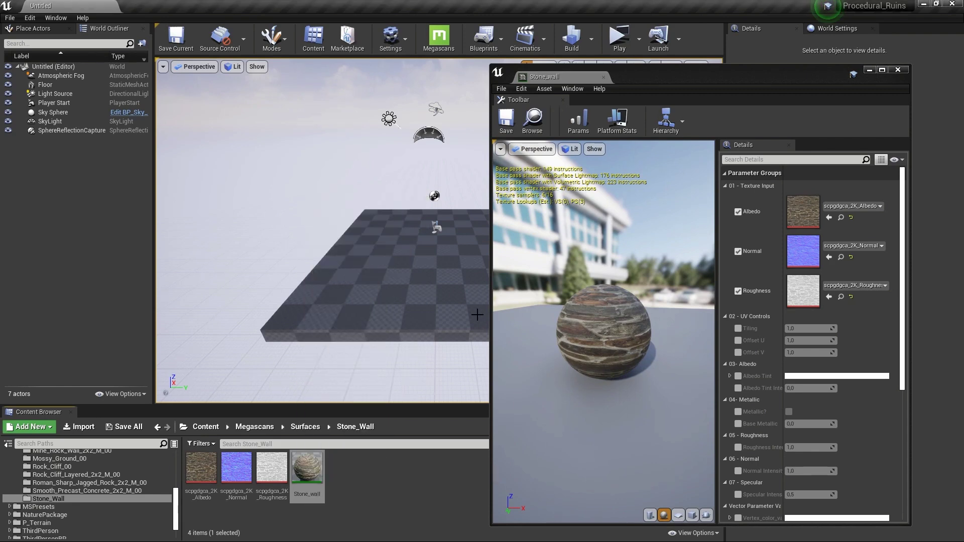
triple_click(862, 275)
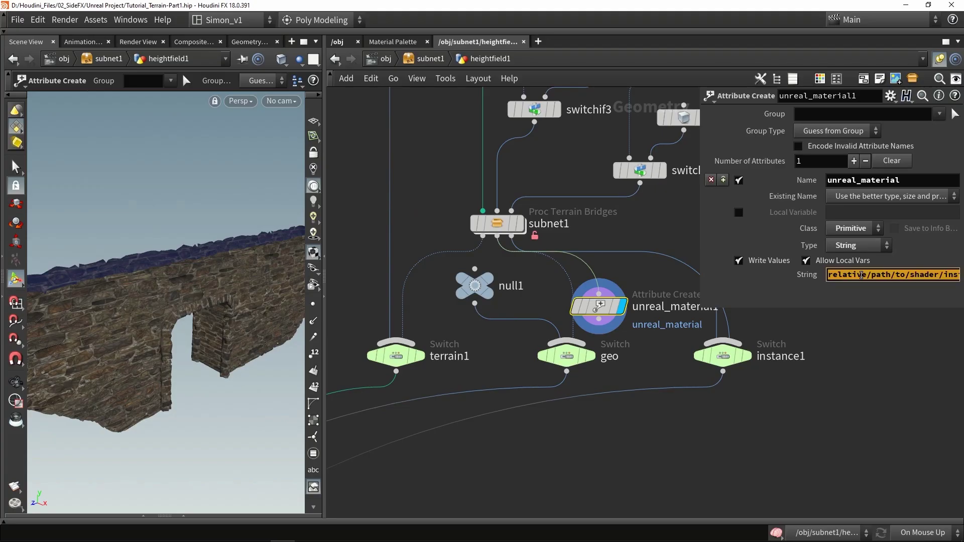
key(ctrl+v)
Step: Insert unreal_material1 between subnet1 and the geo switch's second input, and save the terrain asset
drag(598, 307, 573, 299)
click(566, 355)
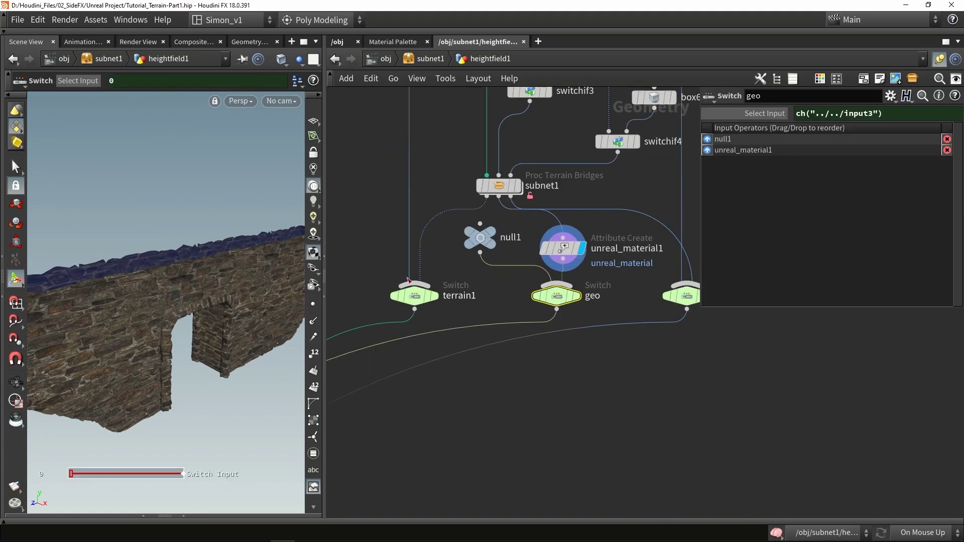
click(95, 19)
mouse_move(220, 86)
click(292, 87)
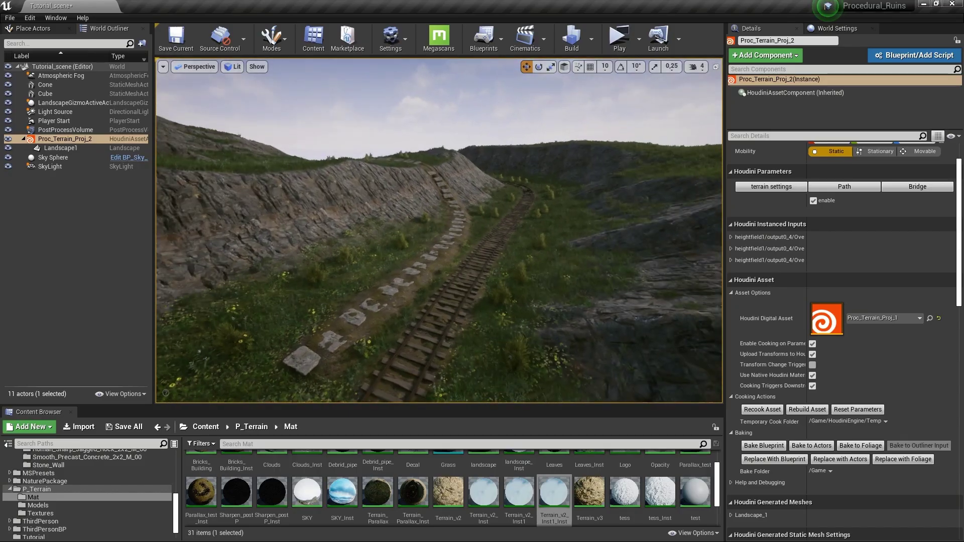
Step: In Unreal, turn on Enable in the Bridge parameters of the Proc_Terrain_Proj_2 actor and inspect the generated bridge wall
key(g)
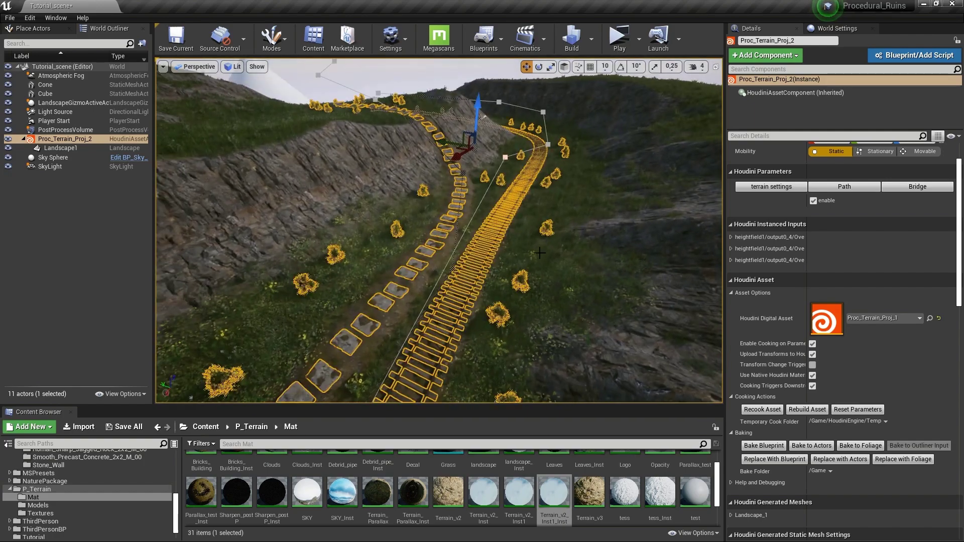
right_drag(438, 231, 485, 238)
key(g)
right_drag(558, 219, 515, 208)
right_drag(384, 241, 384, 262)
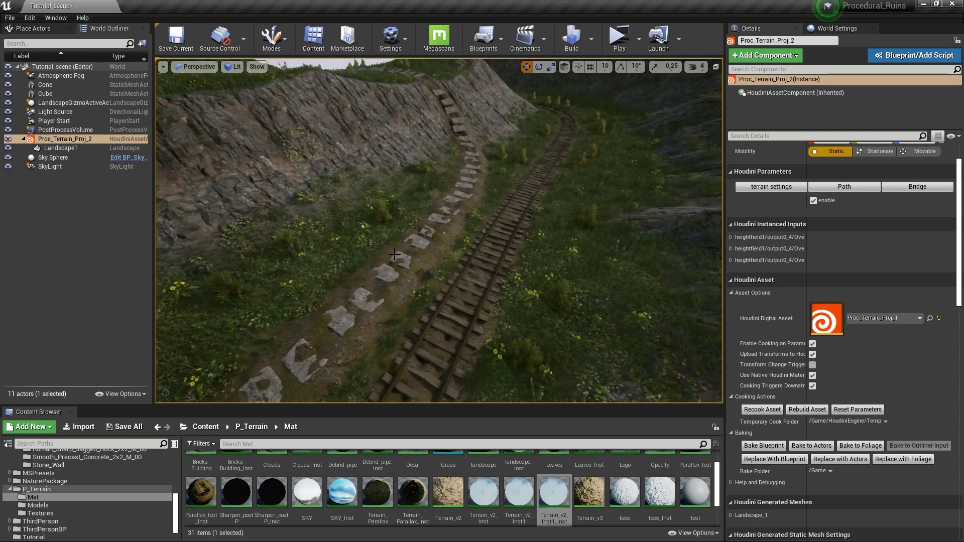
scroll(824, 271, up, 2)
click(898, 230)
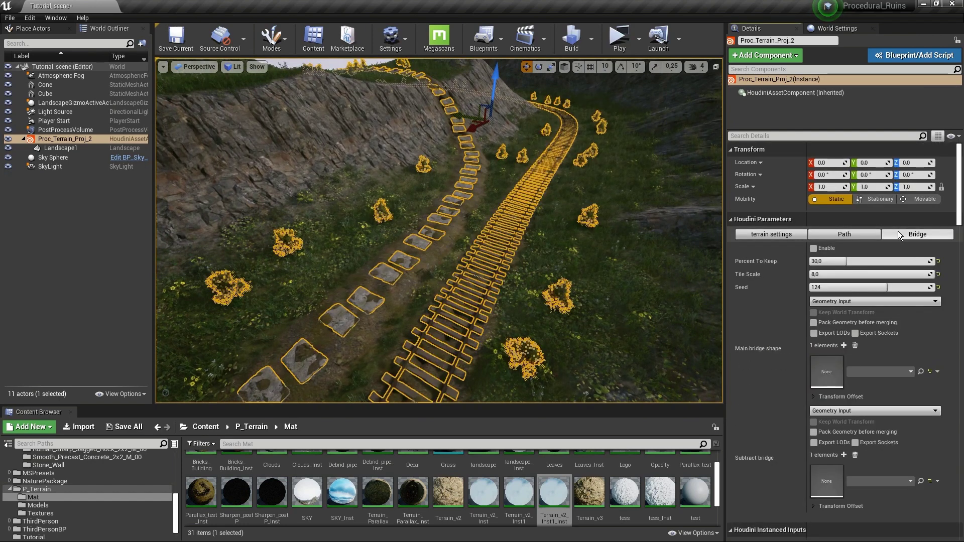
right_drag(372, 225, 371, 201)
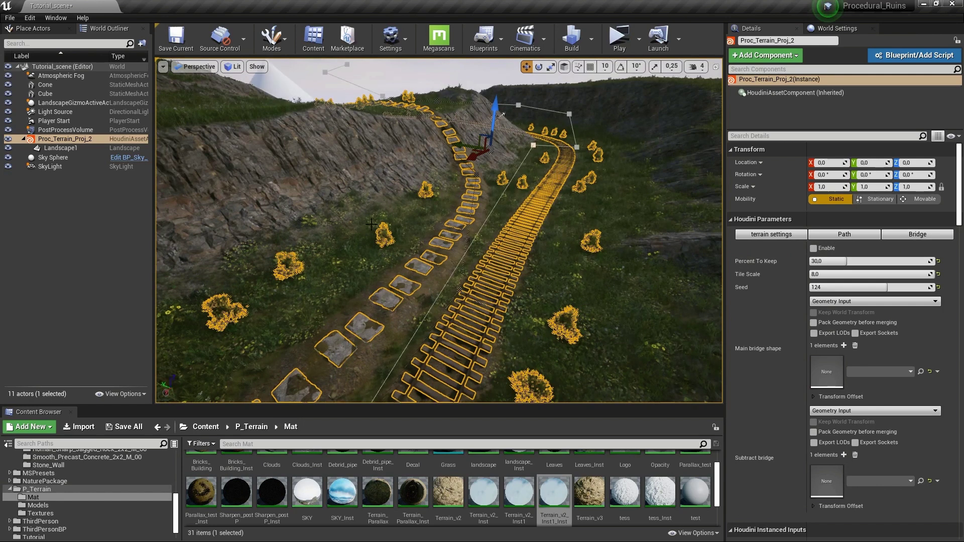
click(814, 248)
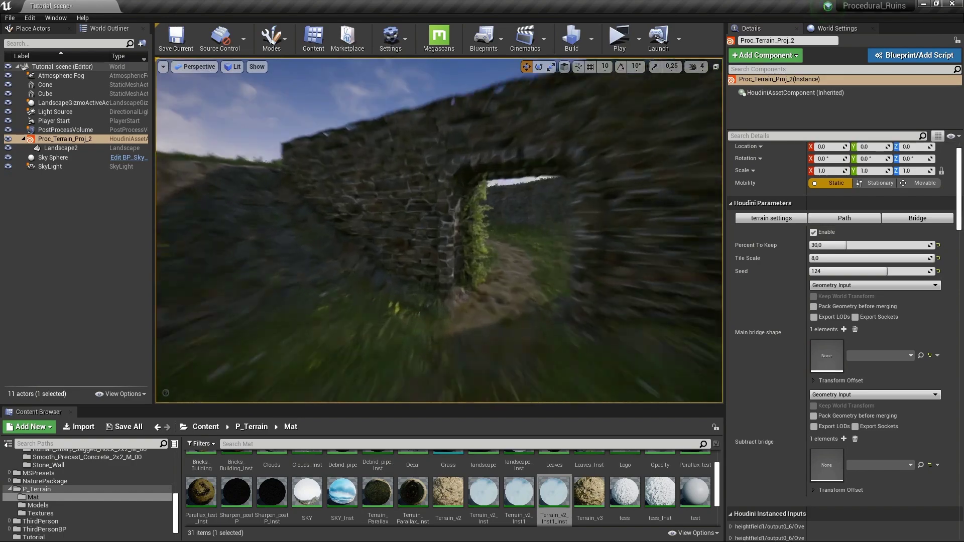
right_drag(439, 231, 301, 231)
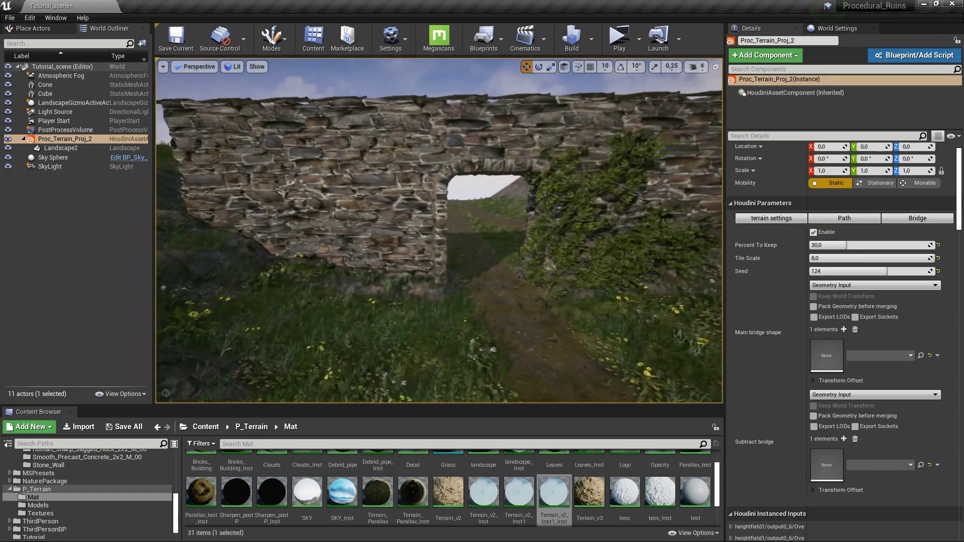
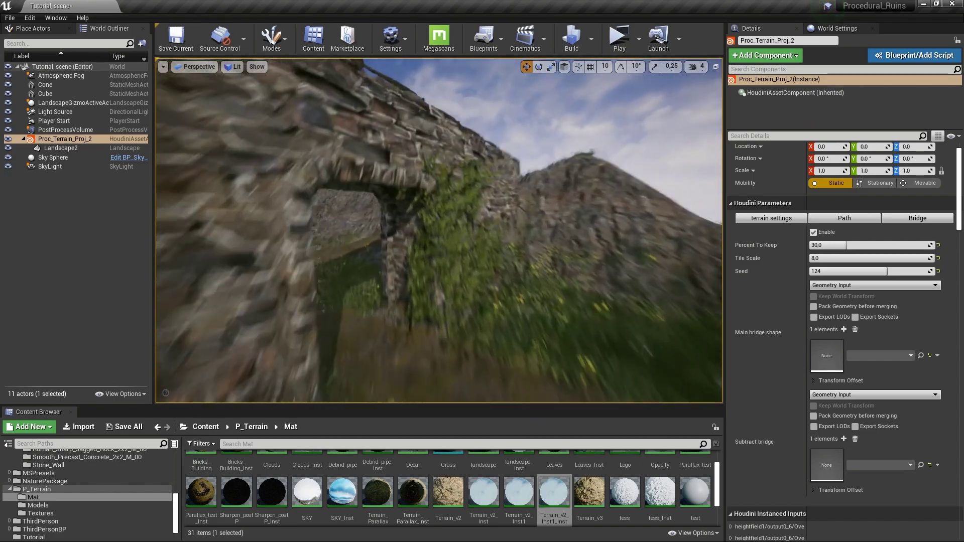
Step: Inspect the archway in the generated bridge wall and show the Path parameters of the Proc_Terrain_Proj_2 actor
right_drag(439, 231, 530, 238)
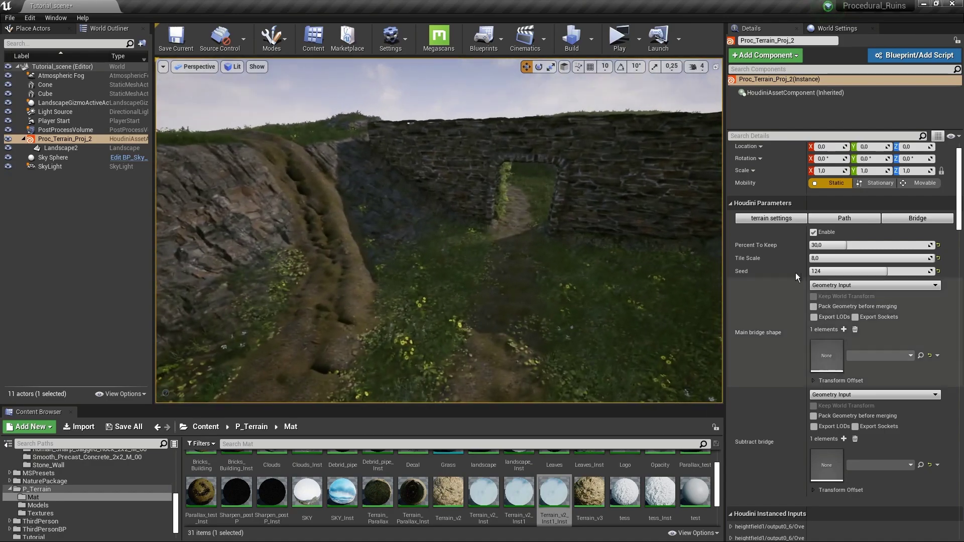
click(837, 216)
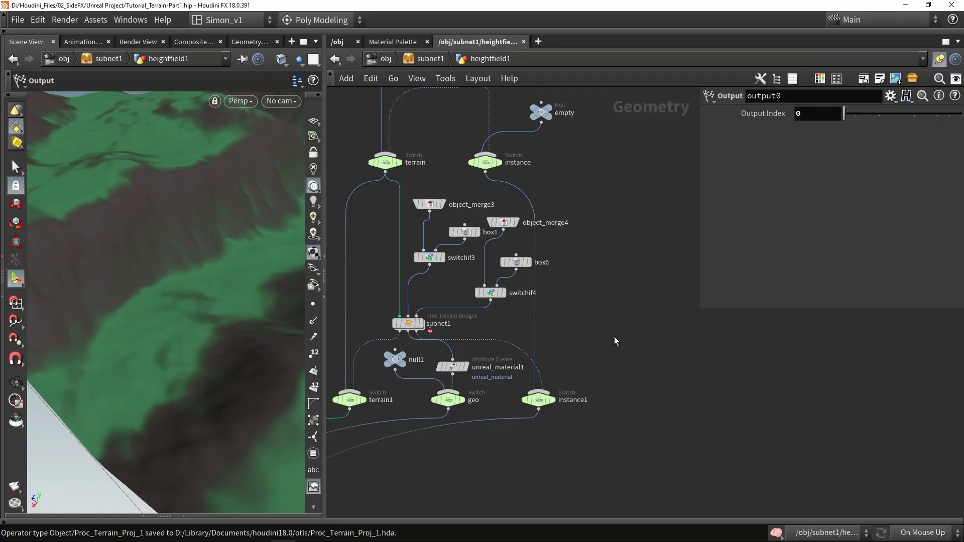
Step: In Houdini, add a Merge node beside the instance1 switch in the heightfield1 network
key(Tab)
text(mer)
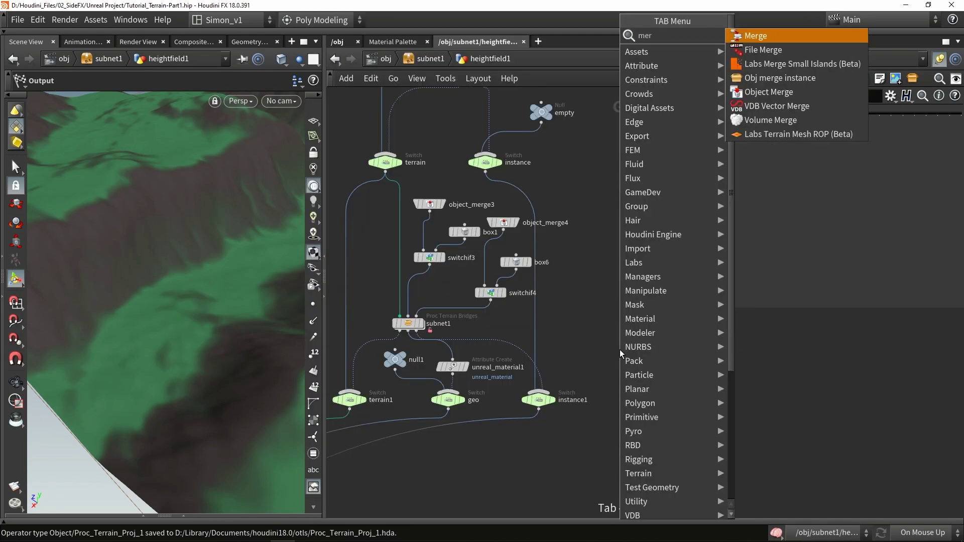
key(Return)
click(594, 365)
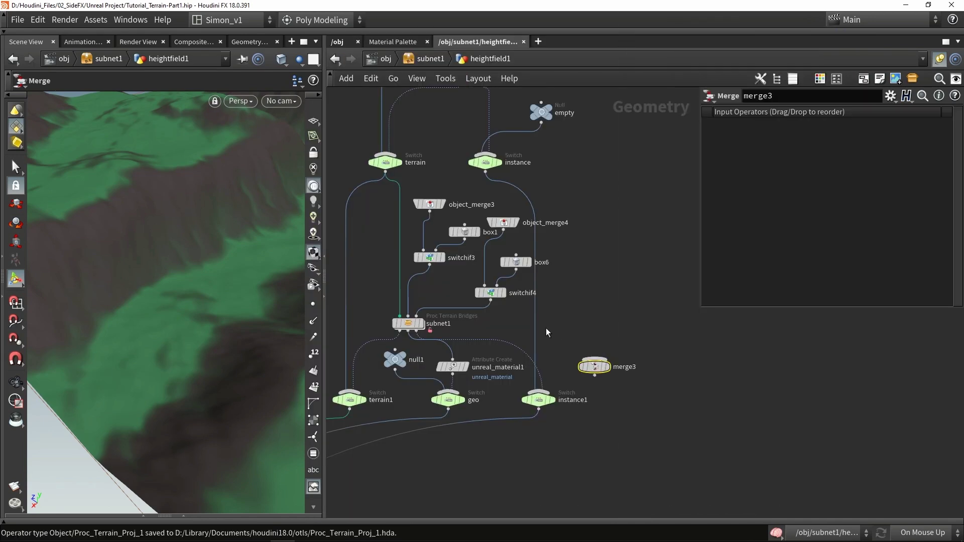
Step: Connect the output of the instance switch and the third output of subnet1 to the merge3 node
scroll(485, 174, up, 1)
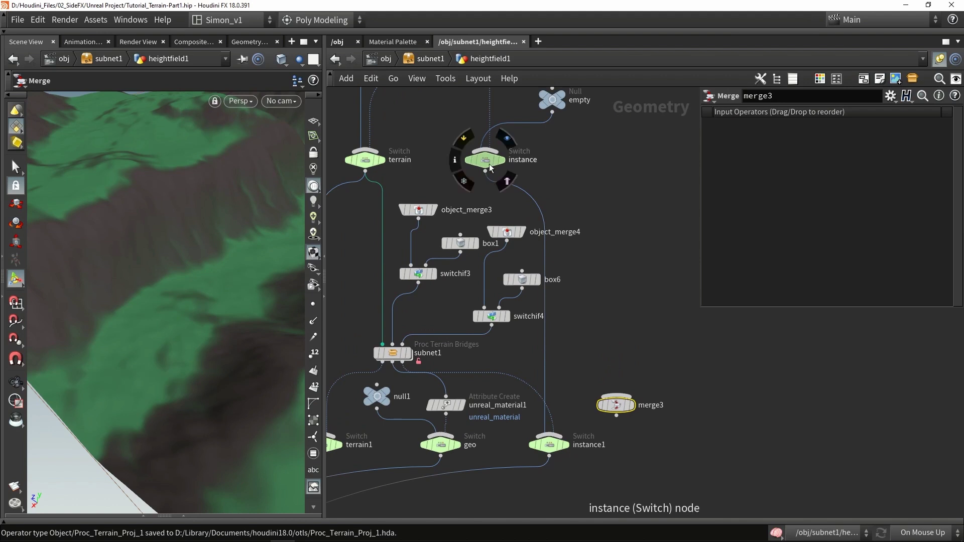
middle_drag(530, 121, 536, 173)
scroll(536, 174, down, 1)
mouse_move(500, 125)
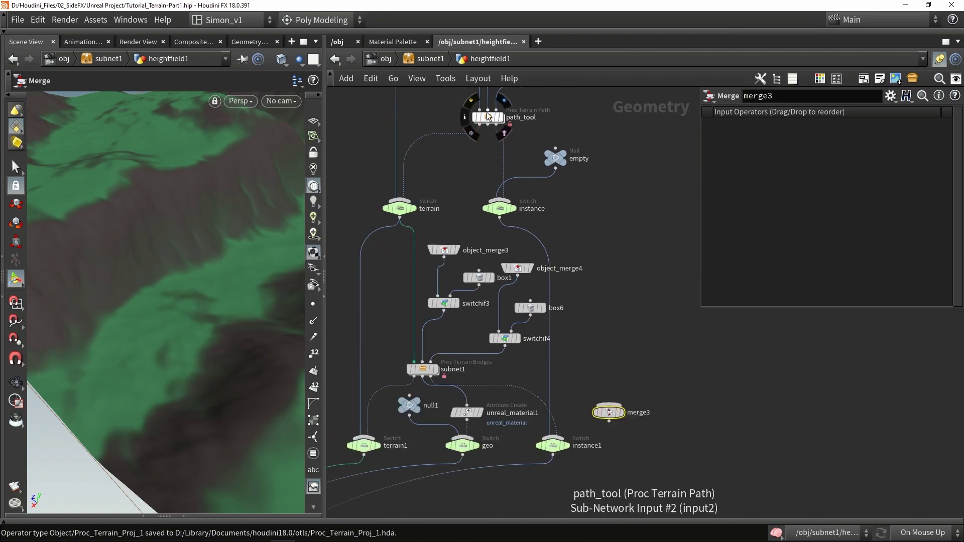
drag(500, 218, 615, 396)
scroll(530, 414, up, 2)
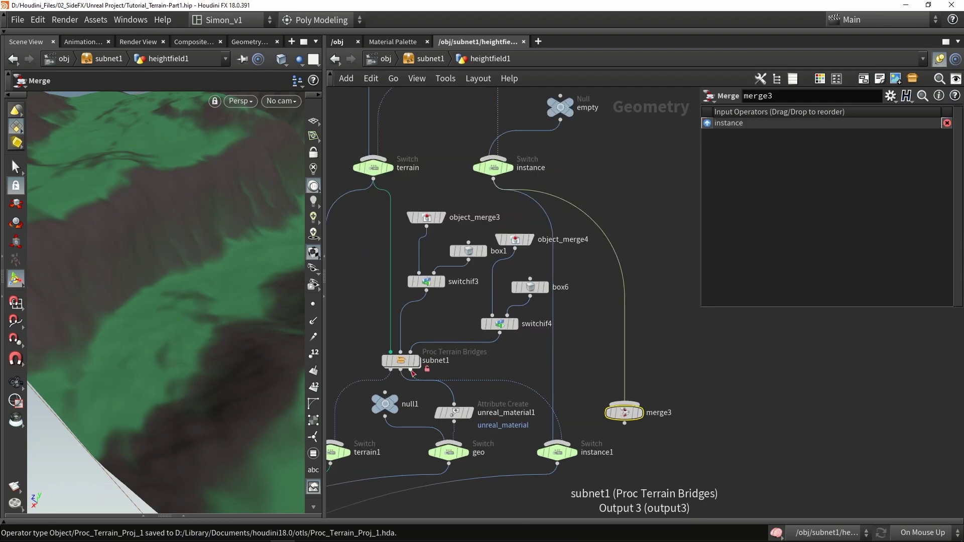
drag(410, 370, 587, 363)
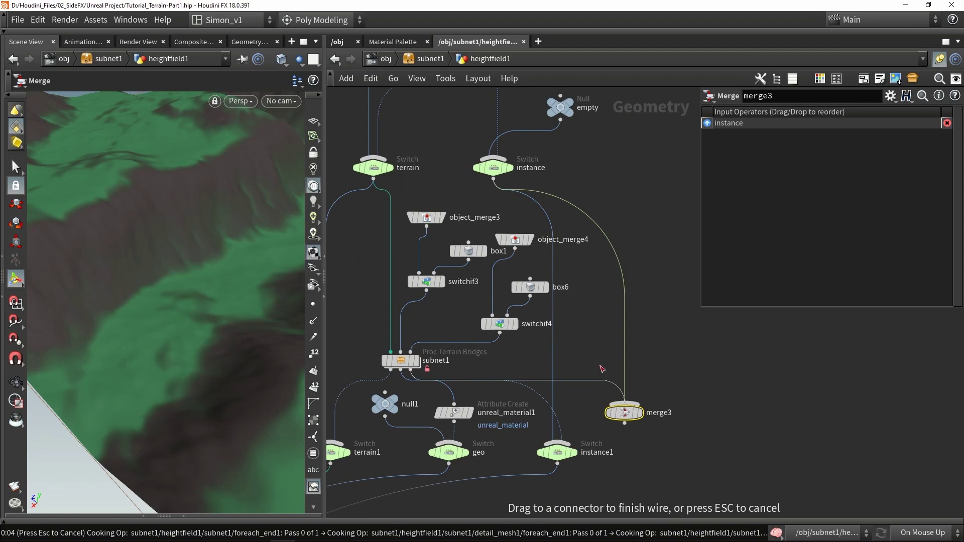
drag(602, 369, 588, 362)
Step: Connect merge3 to the second input of the instance1 switch, replacing the direct wire from subnet1
middle_drag(635, 344, 634, 263)
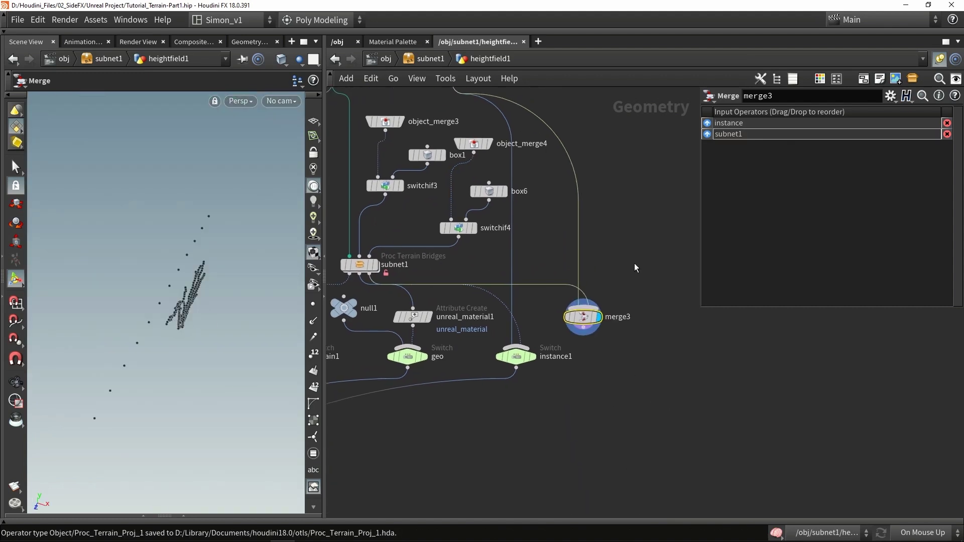
scroll(558, 335, up, 1)
scroll(510, 327, down, 1)
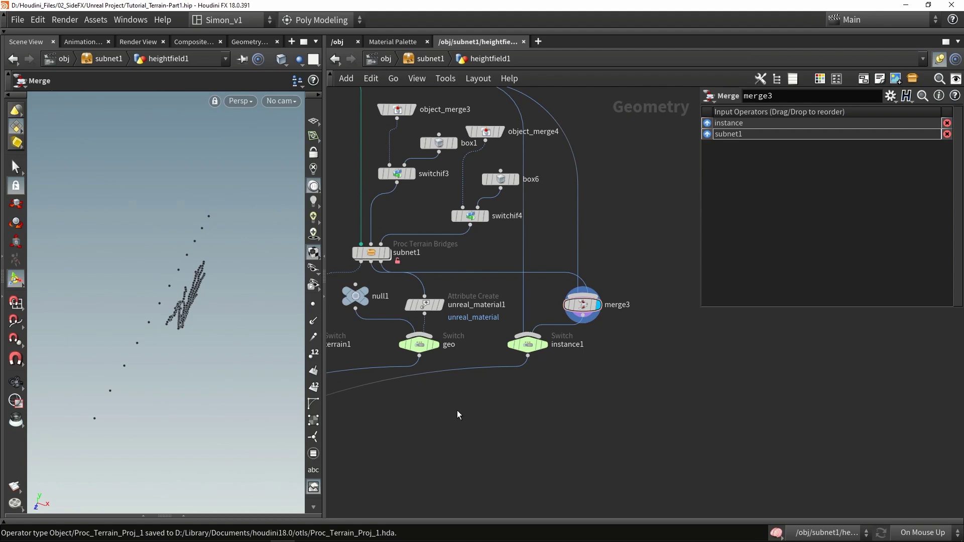
scroll(528, 352, down, 6)
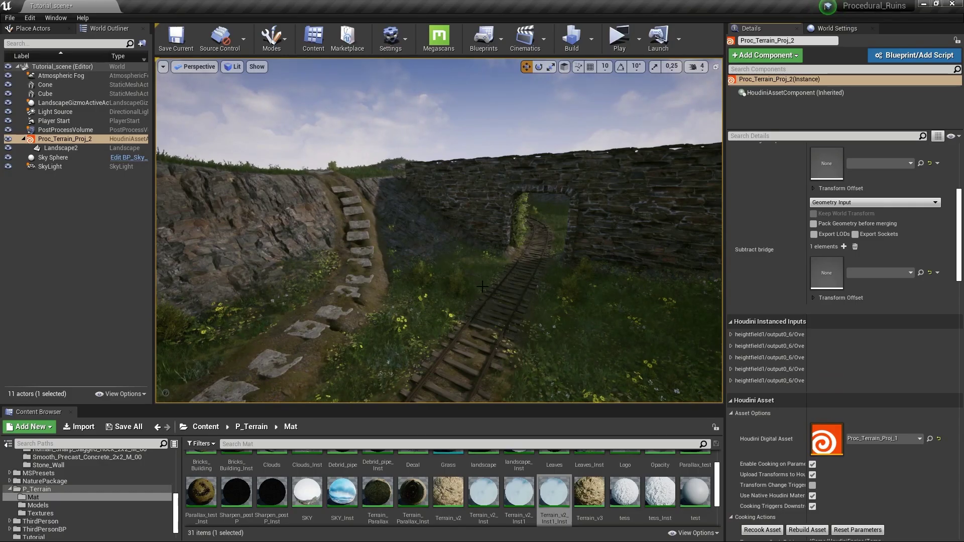
Step: In Unreal, inspect how the rails and stone steps run around and through the bridge wall
key(w)
right_drag(482, 286, 532, 304)
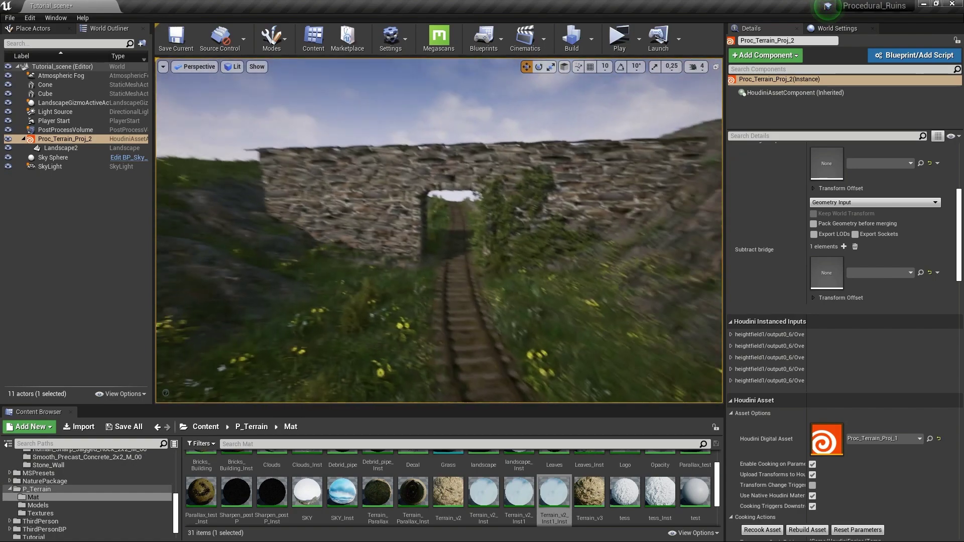
drag(481, 271, 474, 241)
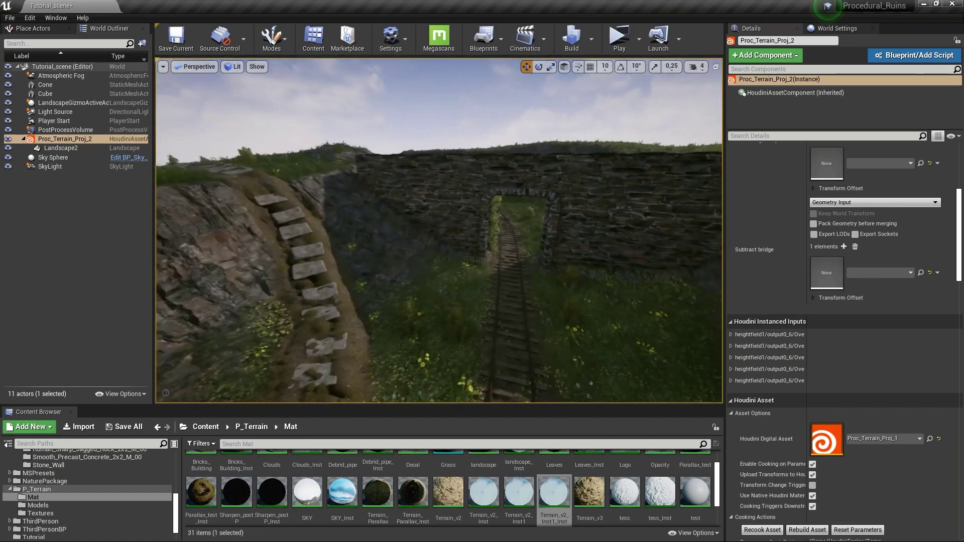
drag(482, 271, 480, 248)
right_drag(439, 231, 445, 249)
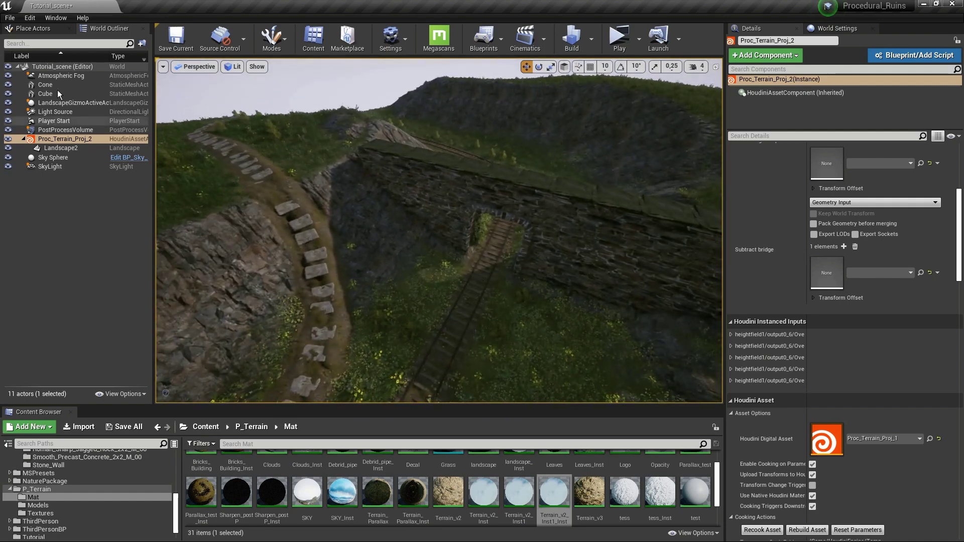
scroll(783, 258, up, 5)
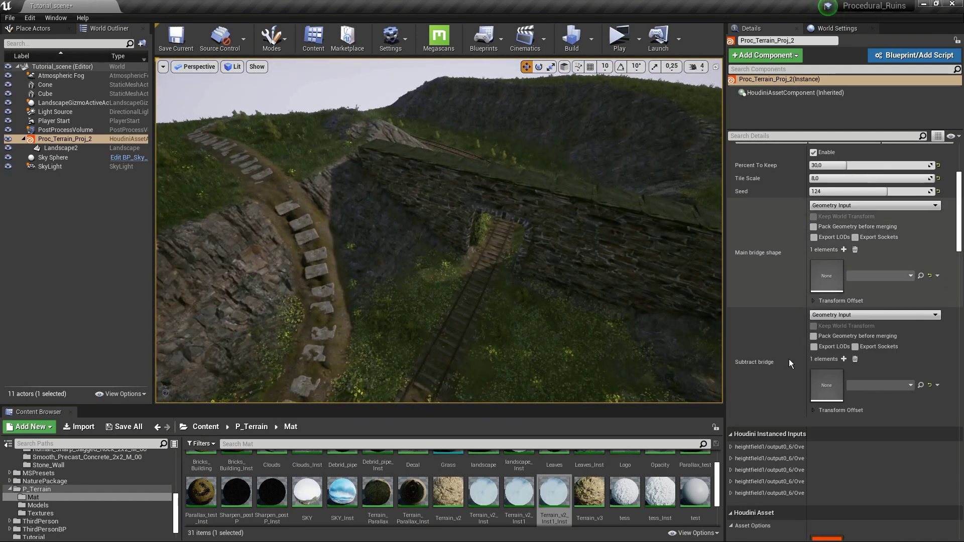
Step: Place a basic Cube on the railway track and view it in the valley between the slopes
mouse_move(601, 242)
right_down()
mouse_move(598, 276)
mouse_move(601, 254)
right_up()
click(33, 28)
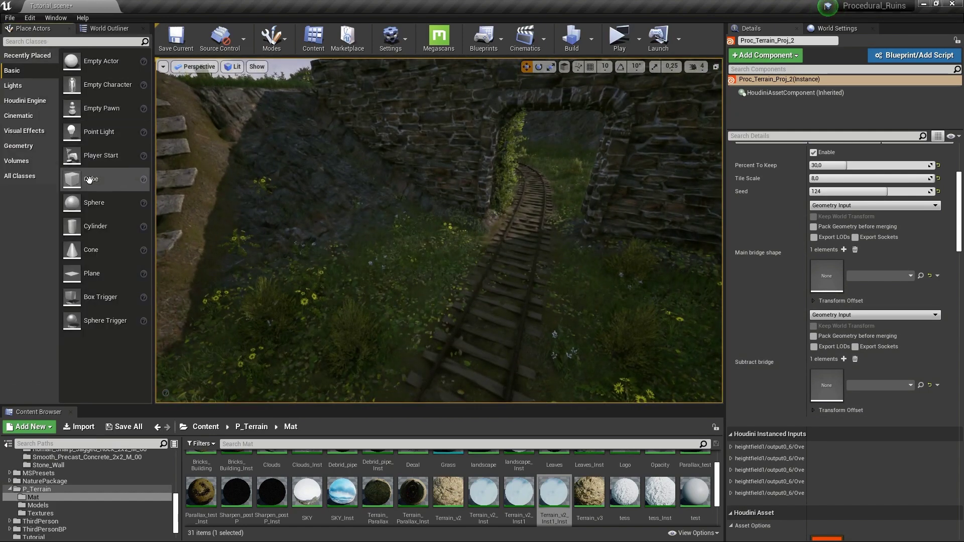
drag(91, 179, 524, 309)
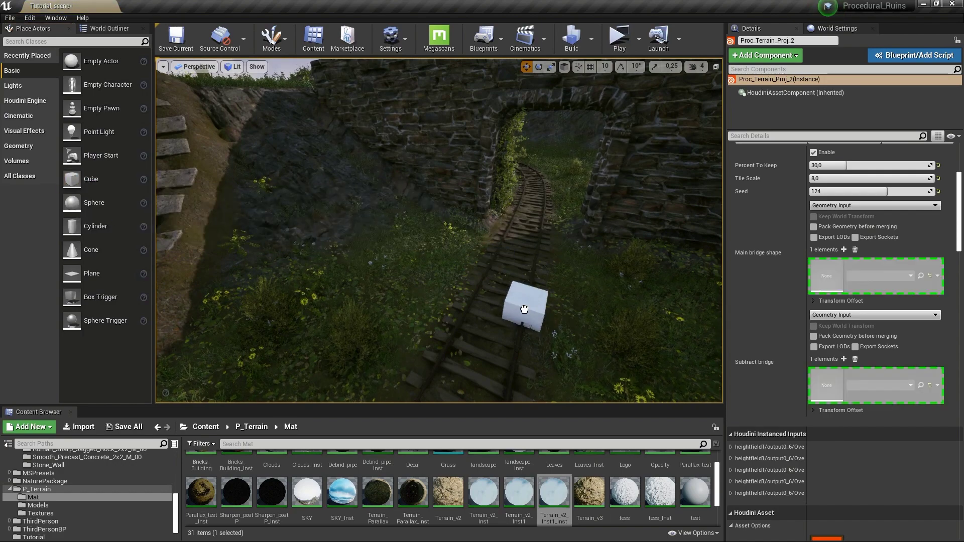
right_drag(471, 305, 442, 287)
mouse_move(491, 151)
right_down()
mouse_move(402, 146)
mouse_move(491, 149)
right_up()
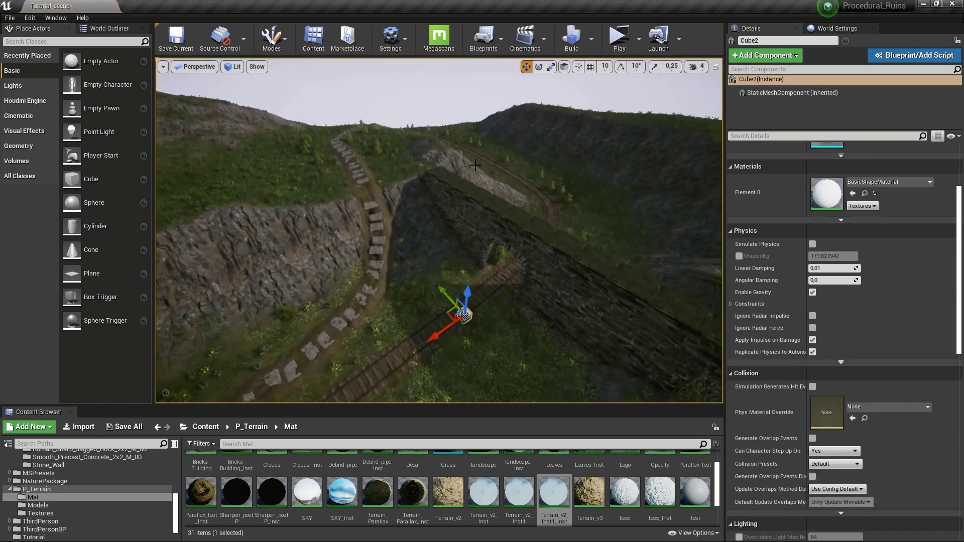
right_drag(499, 259, 499, 259)
Step: Scale the cube into a tall, wide wall that spans the valley across the railway track
key(r)
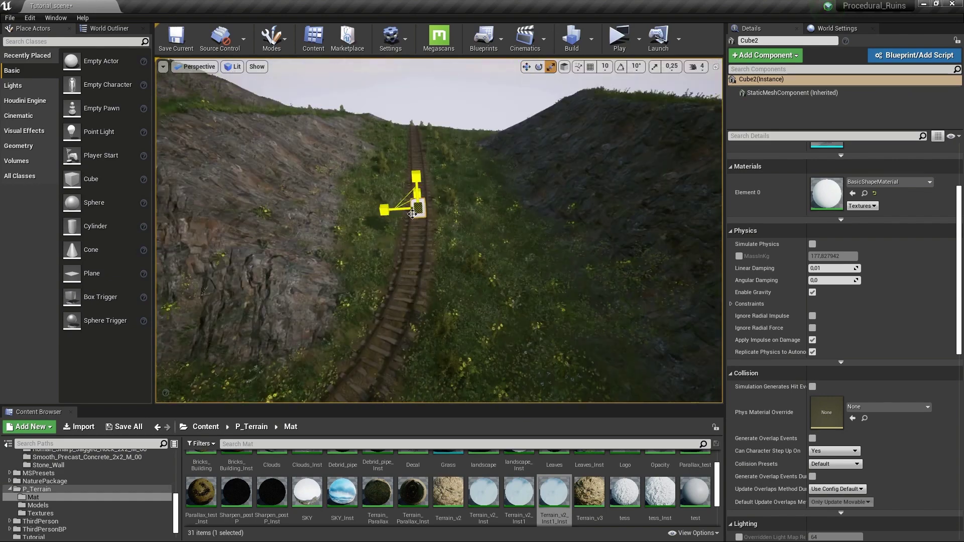
right_drag(421, 179, 420, 179)
drag(503, 246, 503, 245)
right_drag(474, 219, 473, 219)
right_drag(375, 226, 375, 226)
key(r)
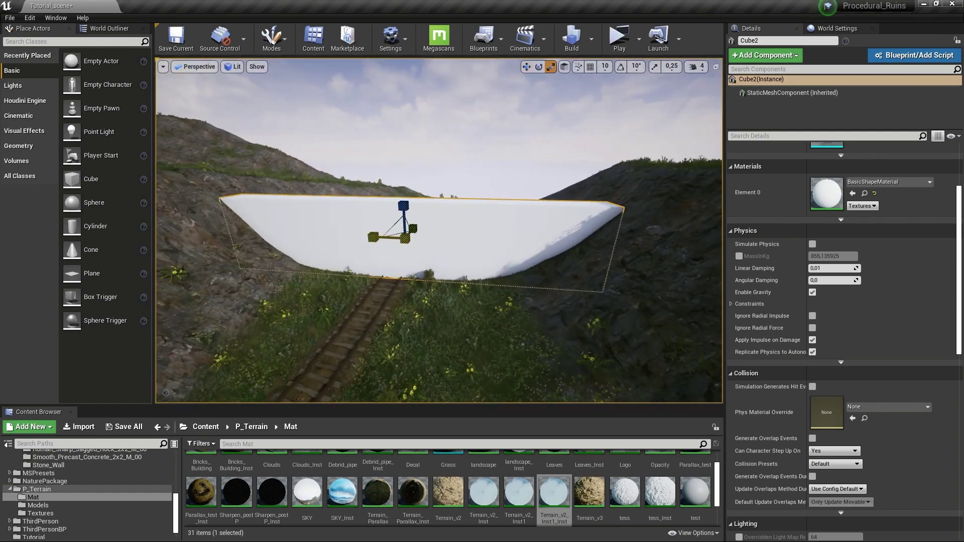
Step: Duplicate the white wall cube and move the copy along the track in front of the original
mouse_move(504, 252)
right_down()
mouse_move(505, 240)
mouse_move(492, 243)
right_up()
key(w)
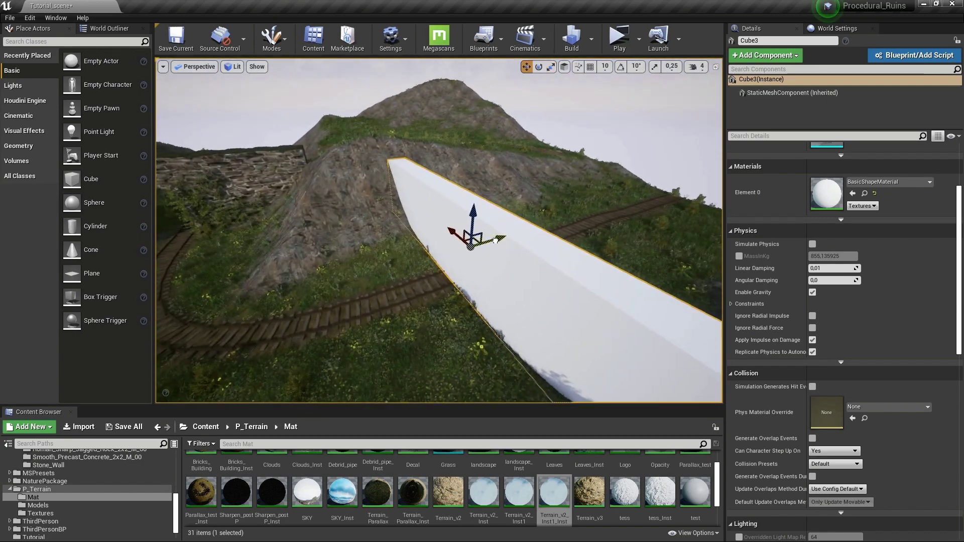
alt+drag(502, 238, 431, 262)
right_drag(384, 282, 384, 281)
Step: Scale the duplicated cube into a narrow, deep block sized for an opening over the track
key(r)
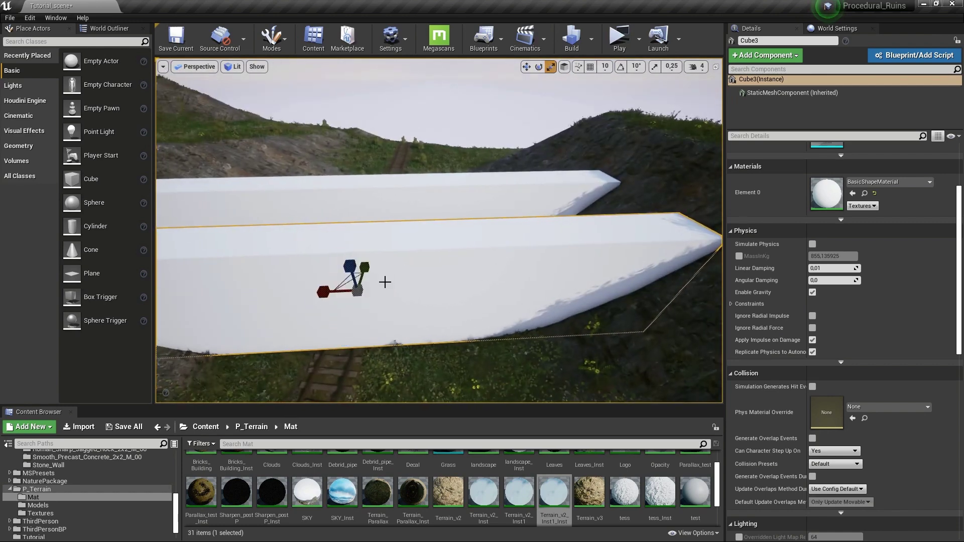
drag(323, 292, 351, 291)
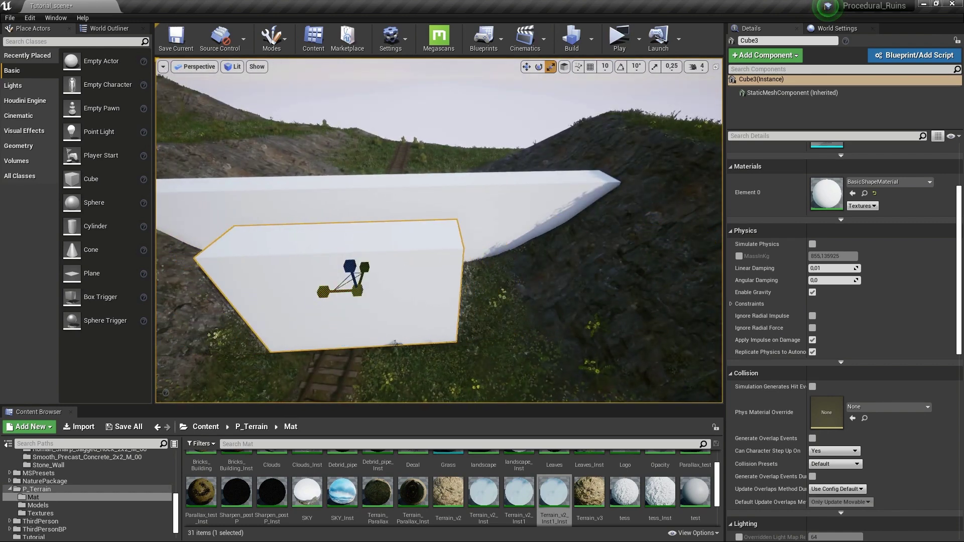
right_drag(455, 257, 306, 239)
key(w)
drag(476, 257, 529, 289)
key(e)
key(r)
drag(541, 249, 595, 246)
Step: Move and rotate the narrow block so it follows the track and passes through the white wall
key(w)
drag(520, 242, 548, 286)
right_drag(440, 277, 542, 289)
right_drag(410, 273, 410, 274)
right_drag(458, 241, 458, 241)
right_drag(361, 98, 361, 98)
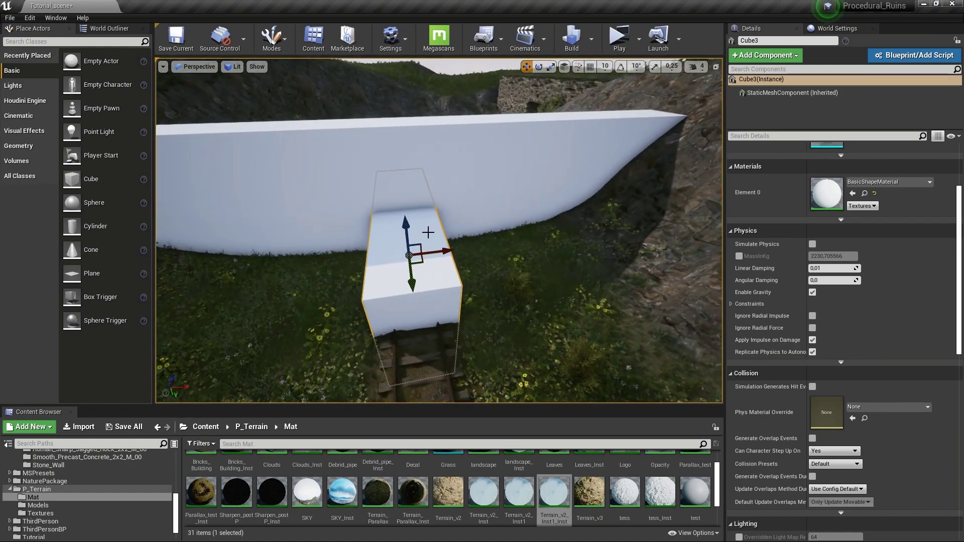
drag(402, 226, 402, 220)
right_drag(401, 219, 378, 243)
click(378, 243)
key(e)
drag(456, 215, 432, 258)
key(w)
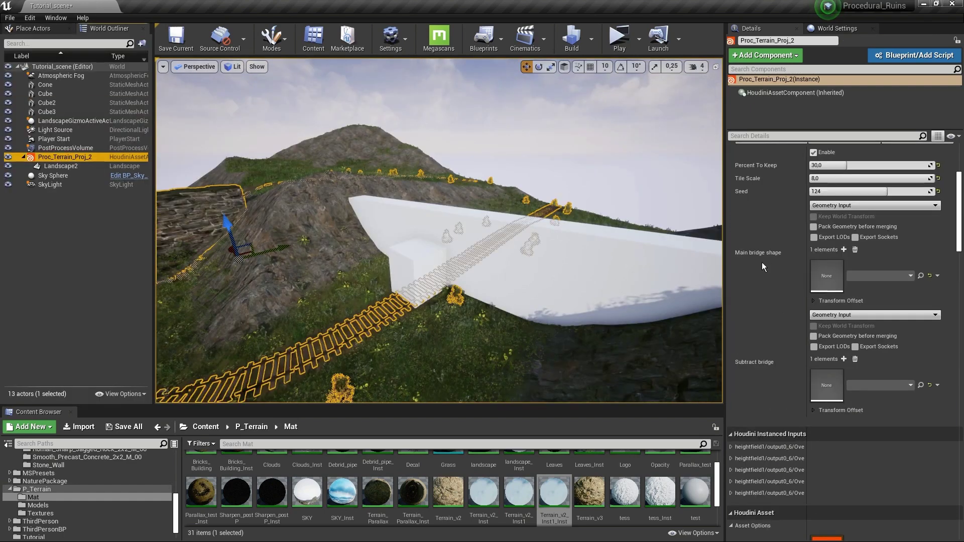
Step: Set Proc_Terrain_Proj_2's Main bridge shape to World Outliner Input and turn off cooking on parameter changes
click(851, 205)
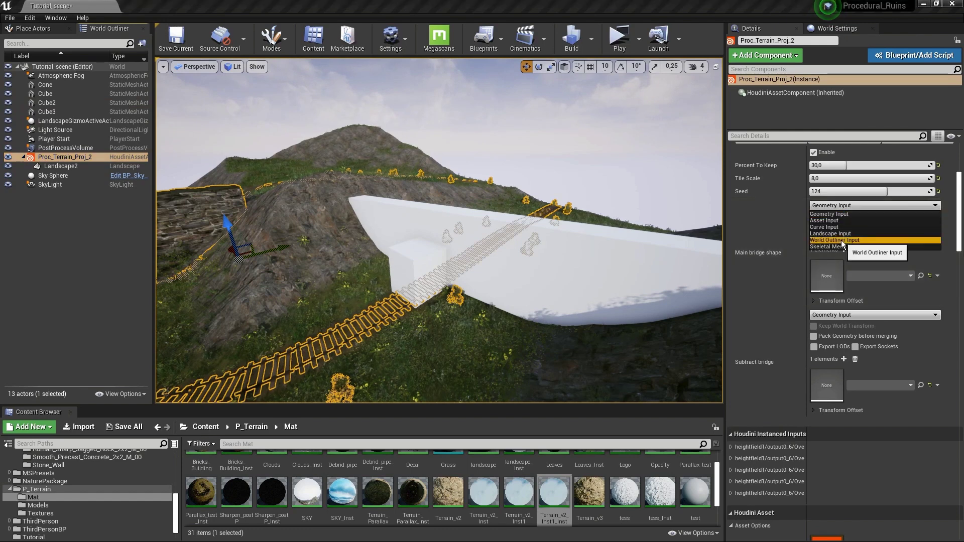
click(844, 245)
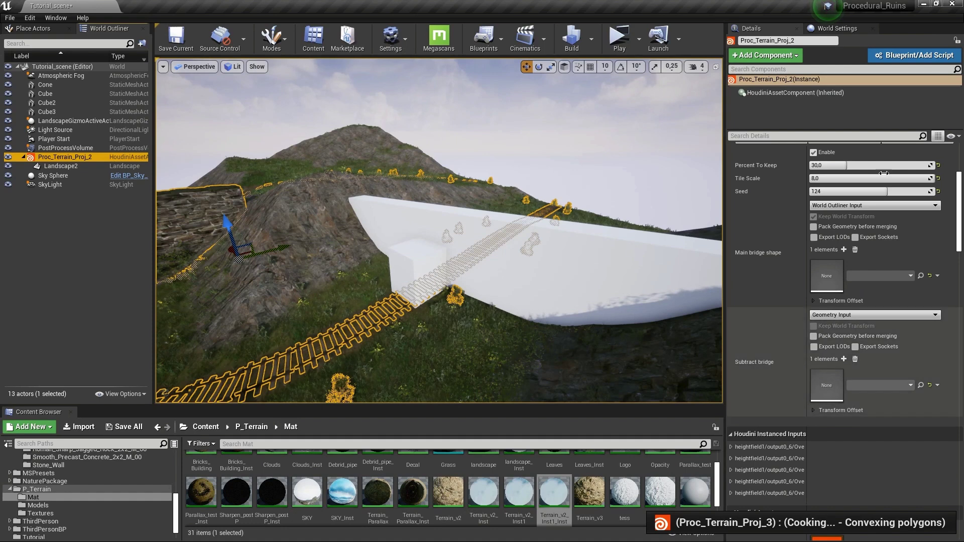
scroll(809, 451, down, 5)
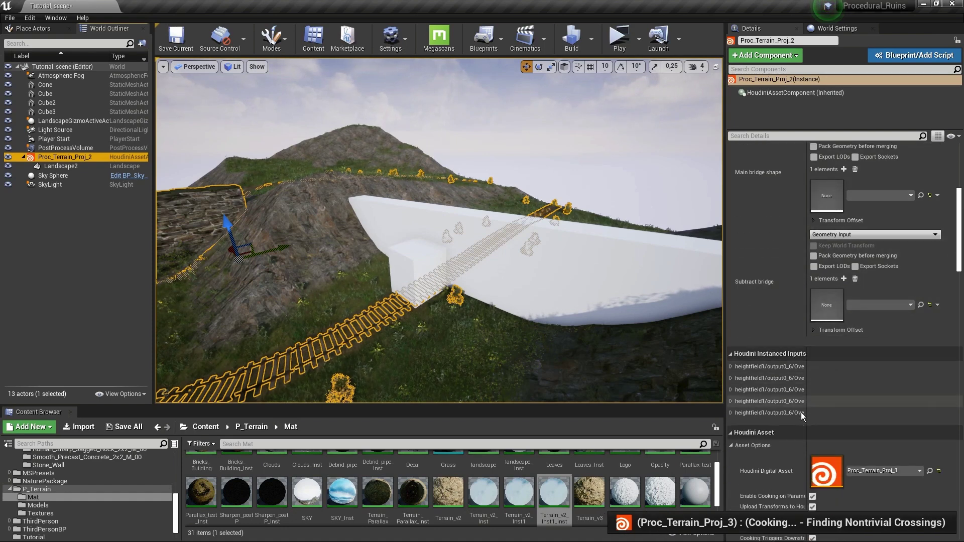
scroll(800, 411, down, 1)
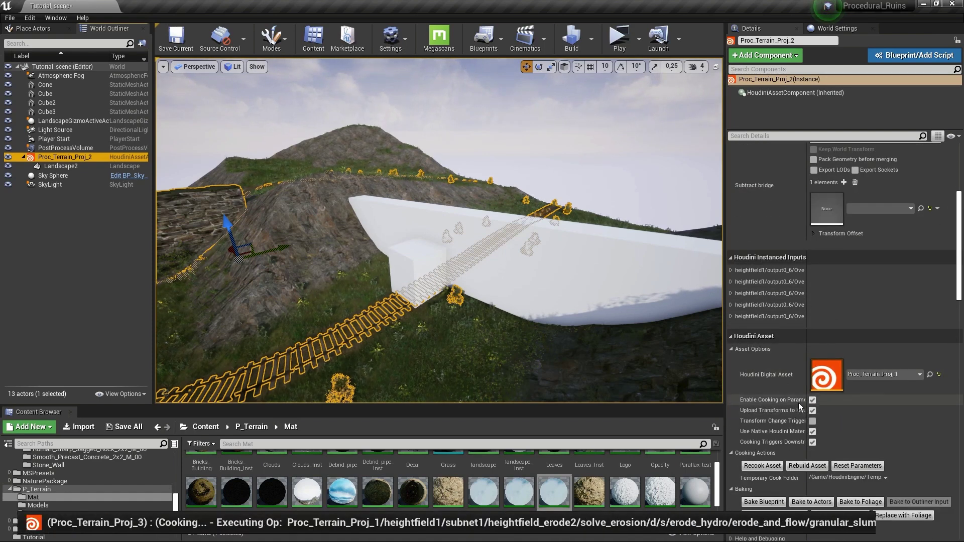
click(811, 400)
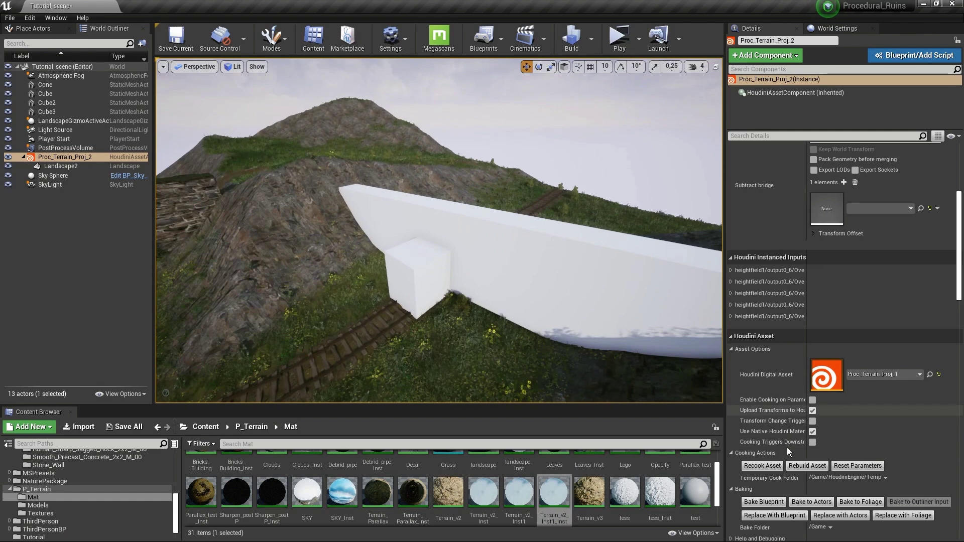
Step: Set the Subtract bridge input type to World Outliner Input
scroll(803, 425, up, 5)
click(829, 395)
click(830, 429)
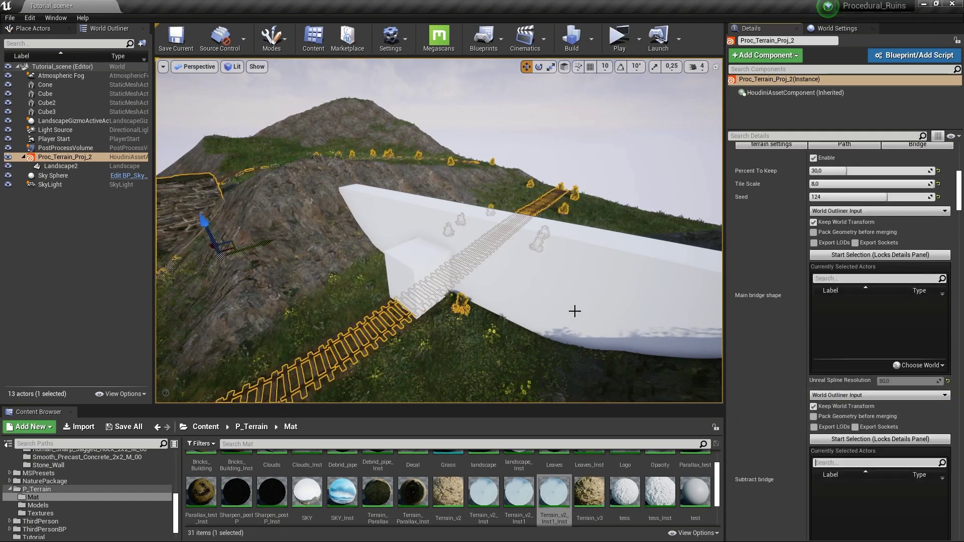
Step: Assign the wide wall cube, Cube2, as the Main bridge shape input
right_drag(516, 311, 513, 310)
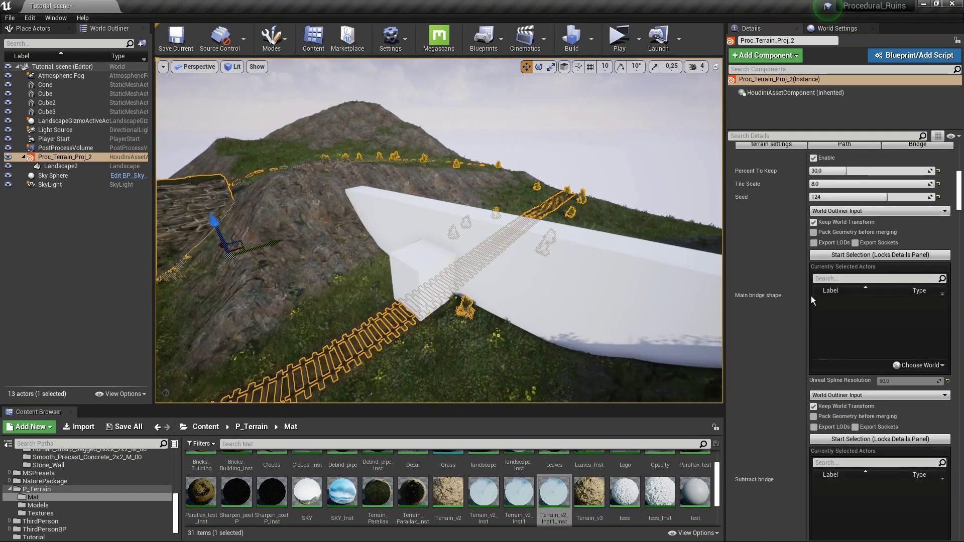
click(838, 255)
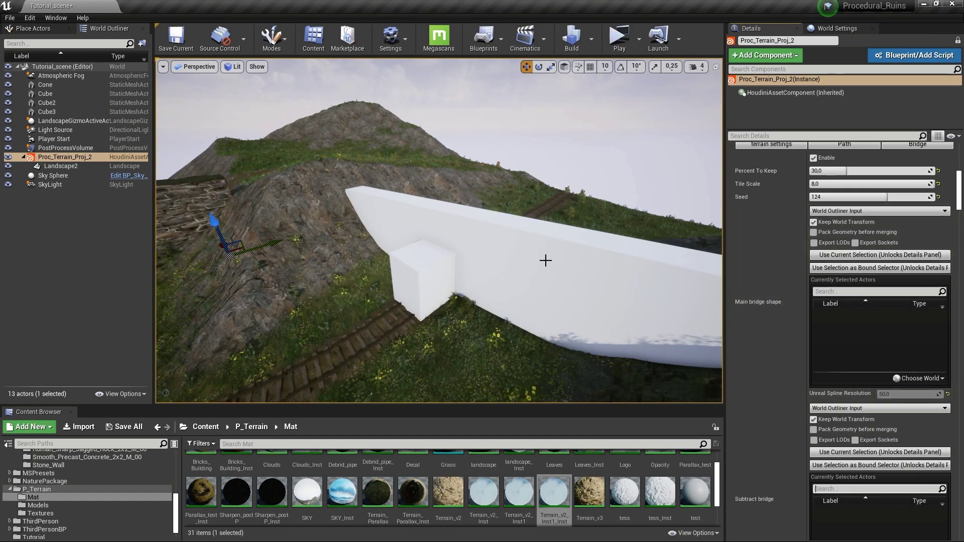
click(651, 263)
click(843, 255)
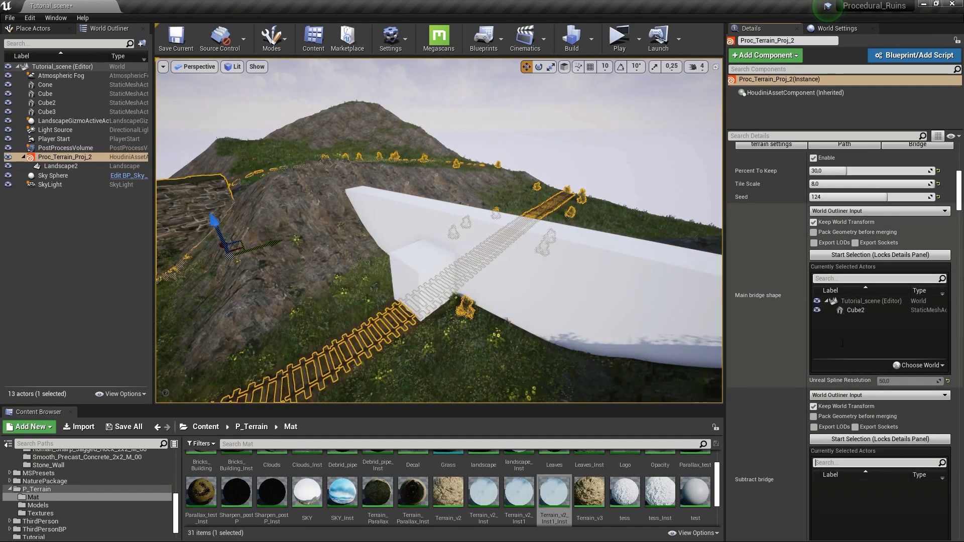
Step: Assign the narrow block on the track, Cube3, as the Subtract bridge input
click(851, 438)
click(428, 271)
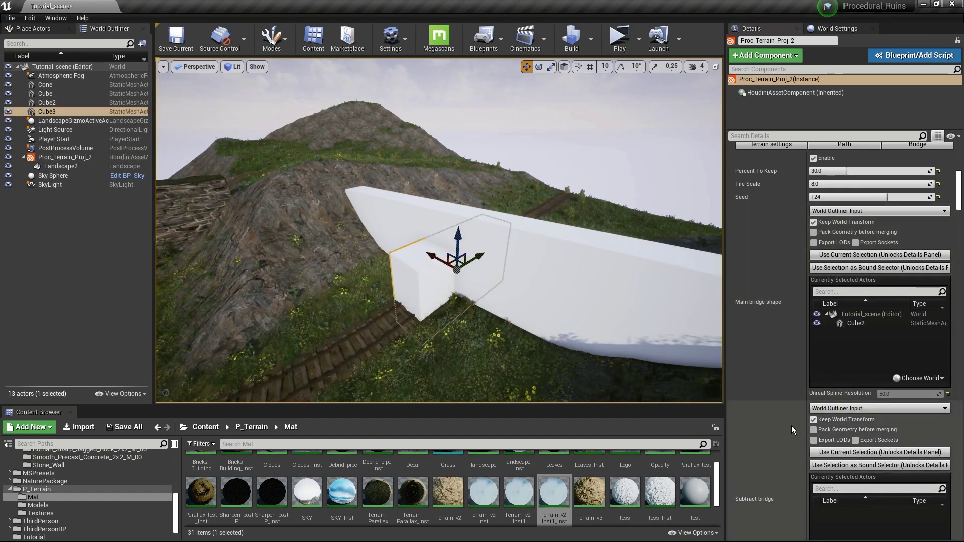
click(880, 452)
right_drag(402, 265, 442, 267)
key(g)
Step: Regenerate the bridge from the two cube inputs and hide Cube2 and Cube3 in the scene
scroll(832, 342, down, 5)
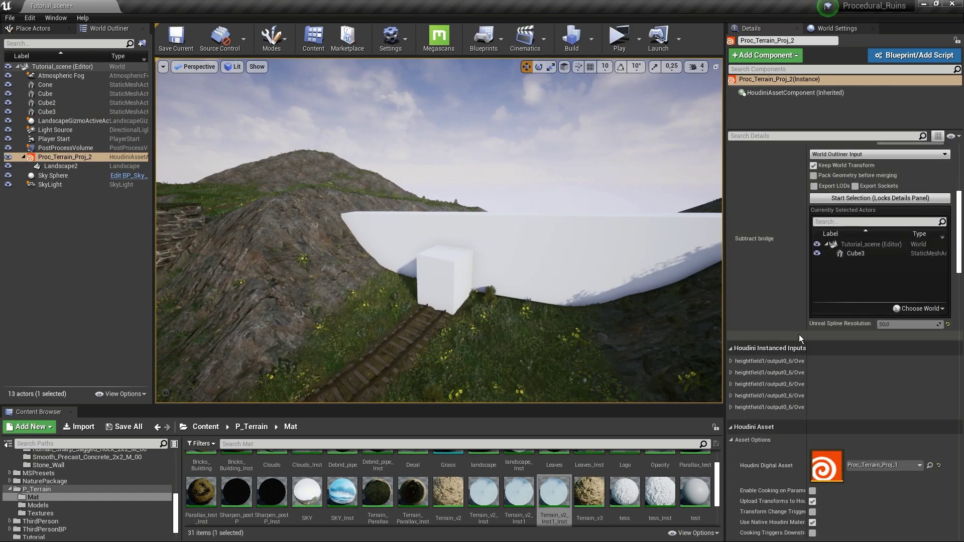
scroll(799, 334, down, 3)
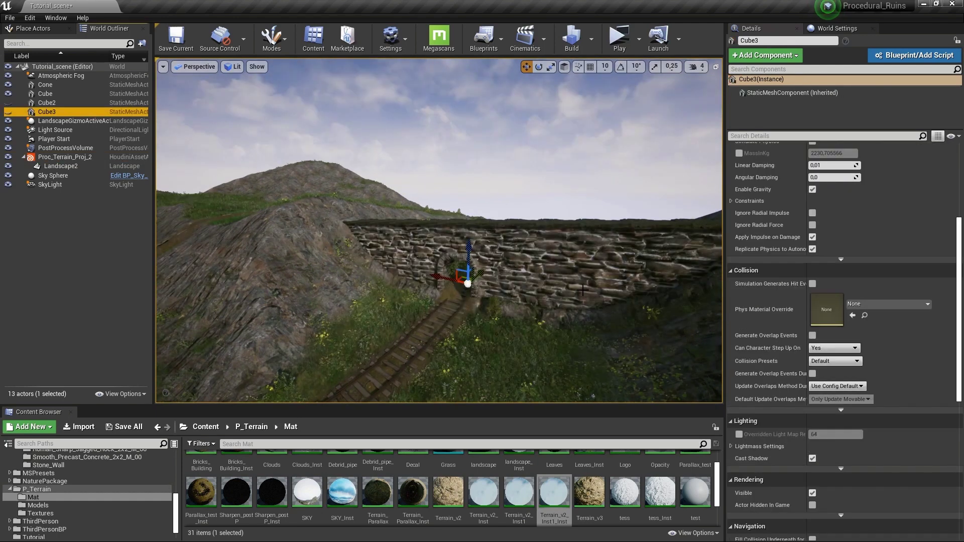
right_drag(438, 262, 449, 261)
key(g)
Step: Examine the generated stone bridge and its arched railway opening from a distance and up close
mouse_move(571, 294)
right_down()
mouse_move(623, 296)
mouse_move(557, 312)
mouse_move(560, 302)
right_up()
right_drag(422, 143, 413, 118)
key(w)
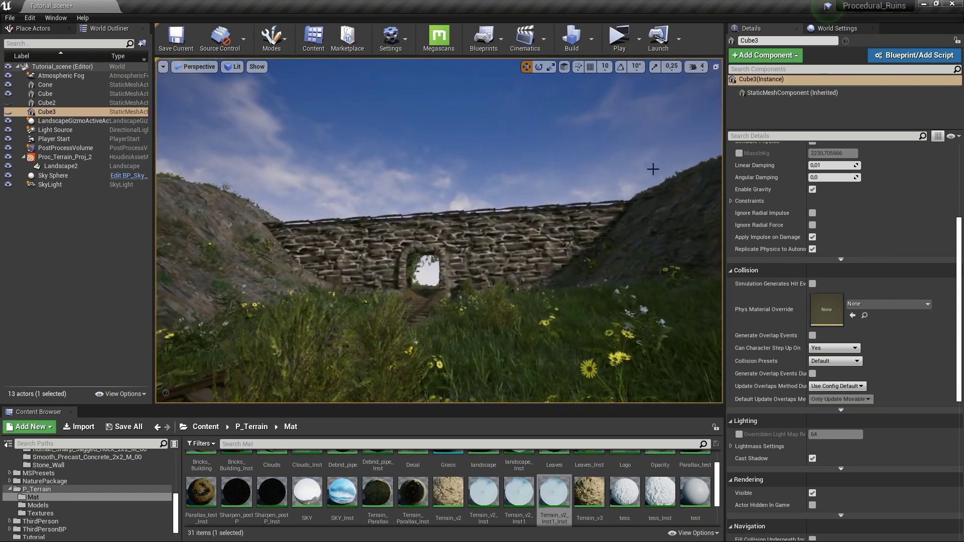
right_drag(412, 118, 433, 119)
key(w)
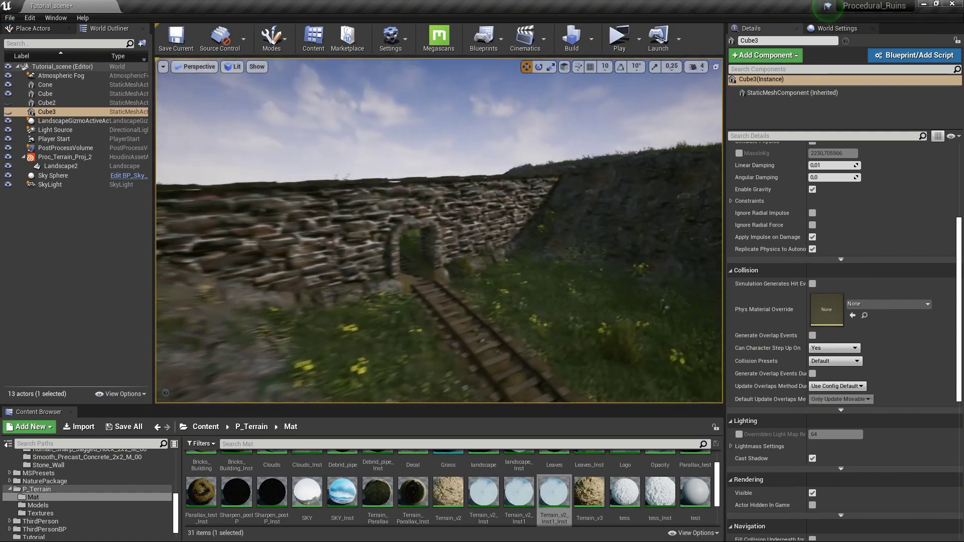
right_drag(438, 231, 402, 253)
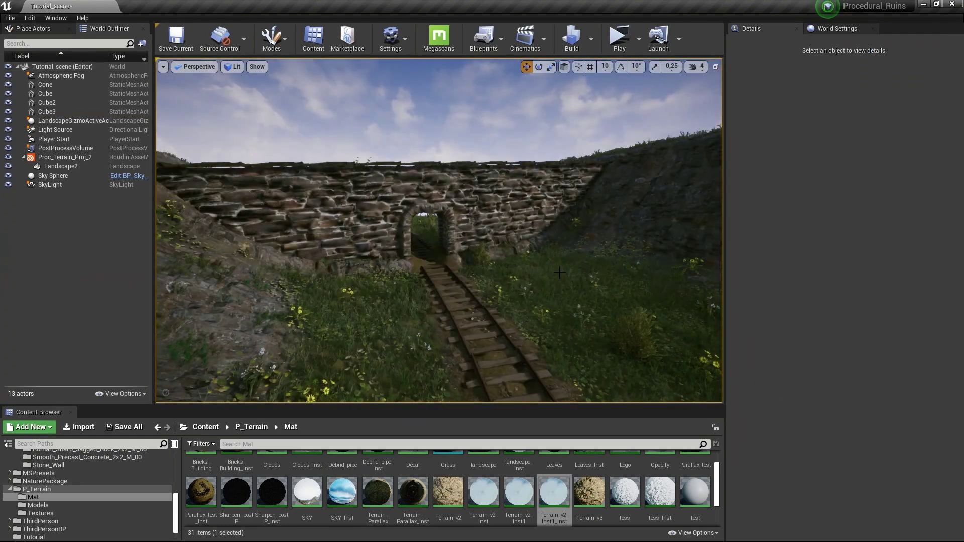
Step: Play-test the level by running and jumping the character along the top of the stone bridge, and end the session
click(619, 36)
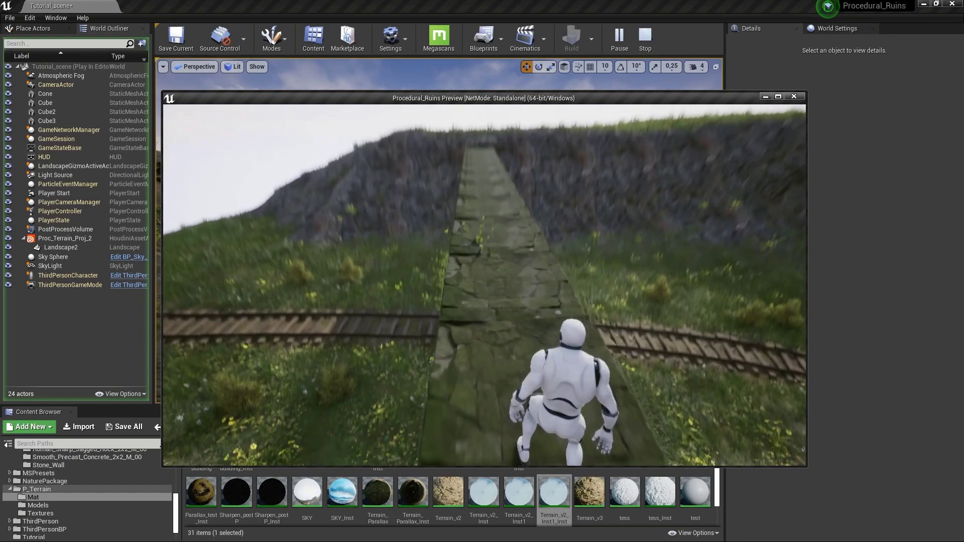
key(w)
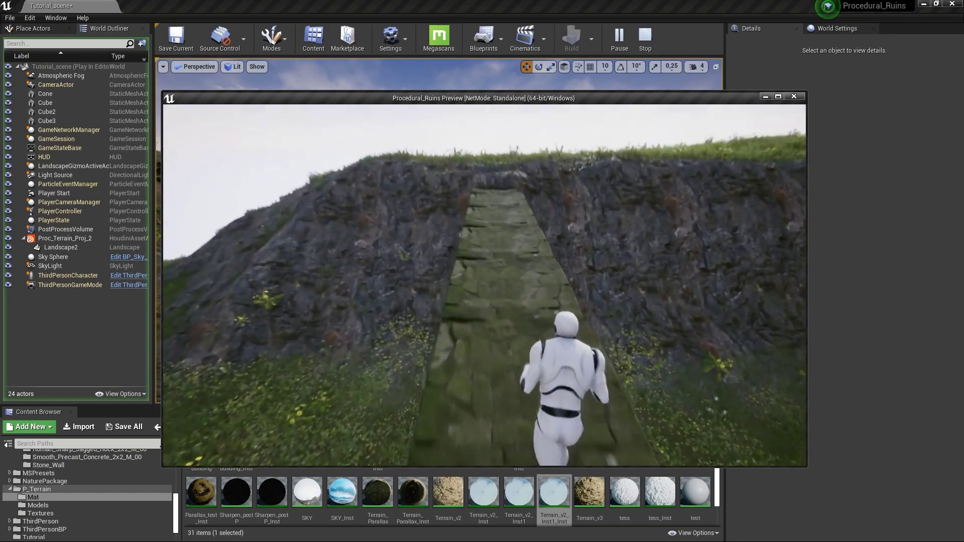
key(space)
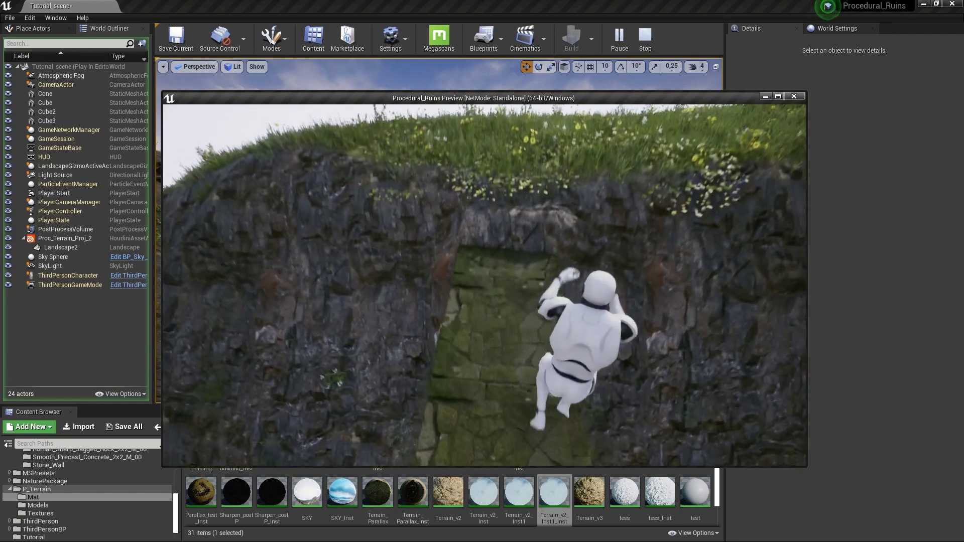
key(w)
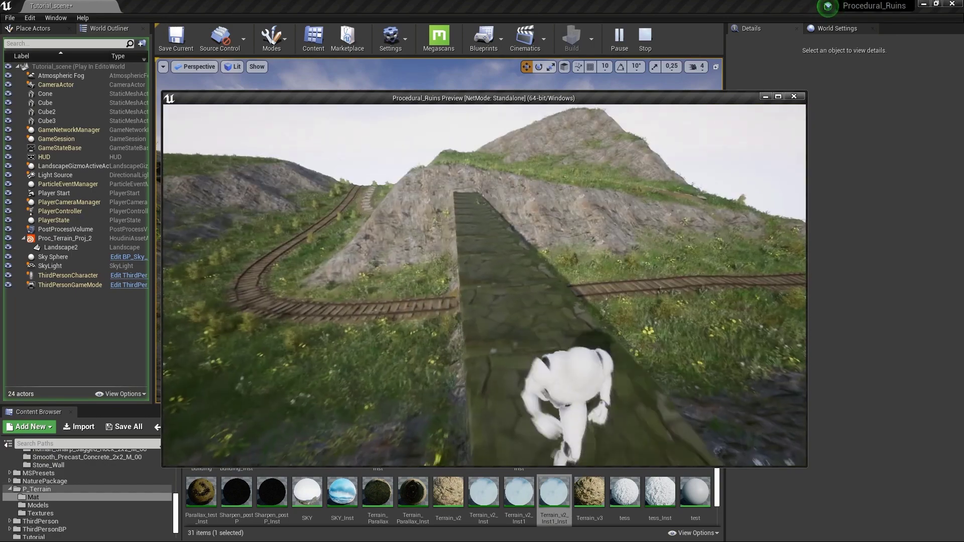
key(w)
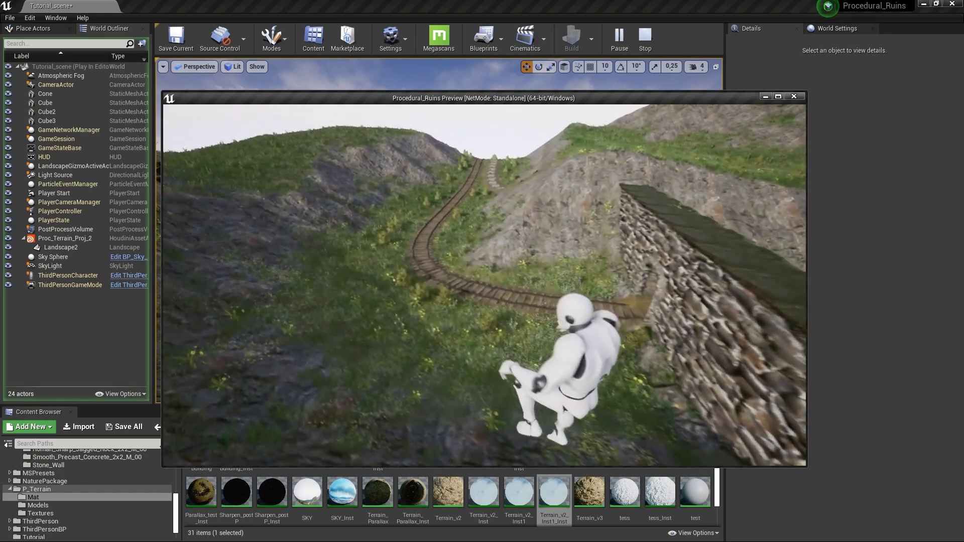
key(Escape)
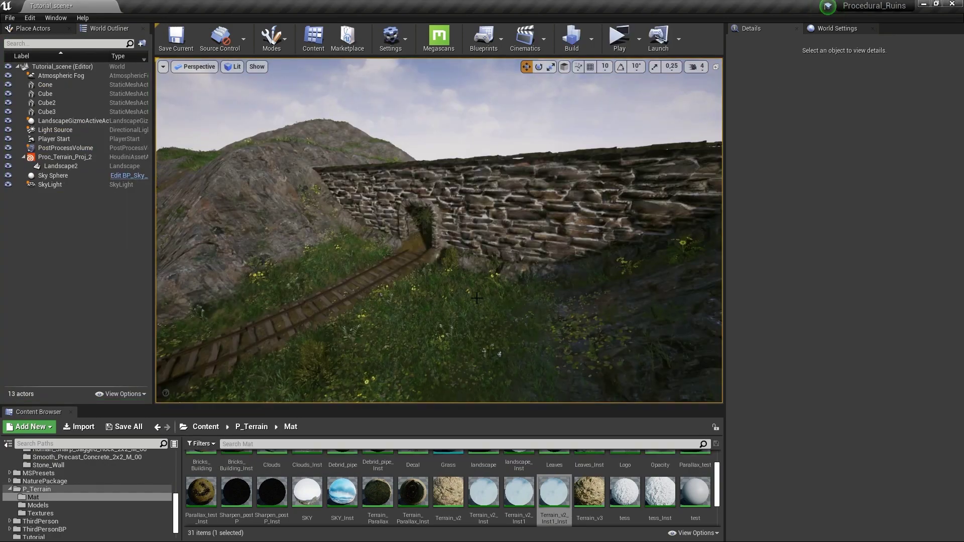